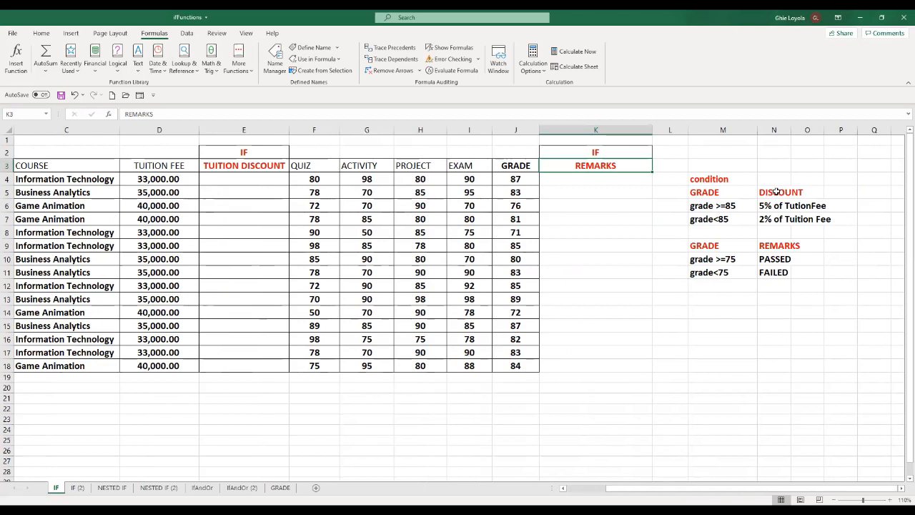
- Start an IF function from the Logical category in cell E4 to apply the grade-based tuition discount conditions
{"action": "left_click", "coordinate": [733, 205]}
{"action": "left_click", "coordinate": [778, 206]}
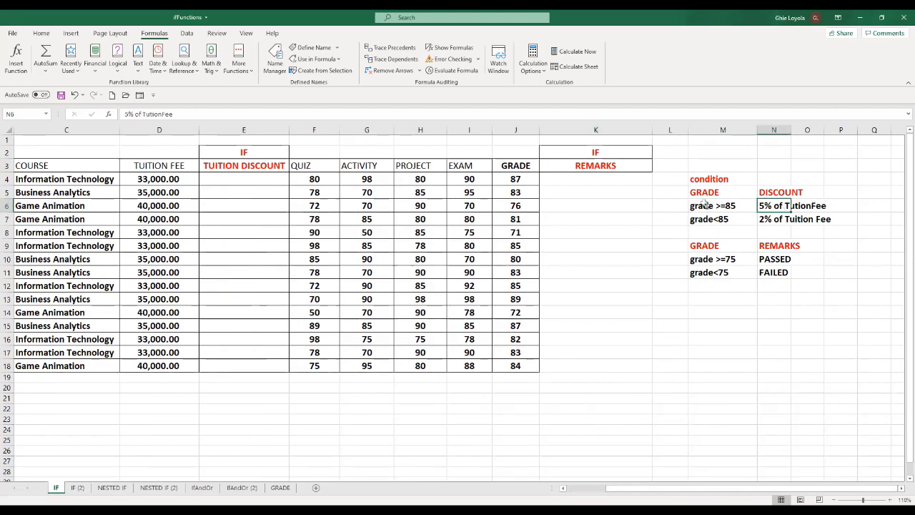
{"action": "left_click", "coordinate": [703, 222]}
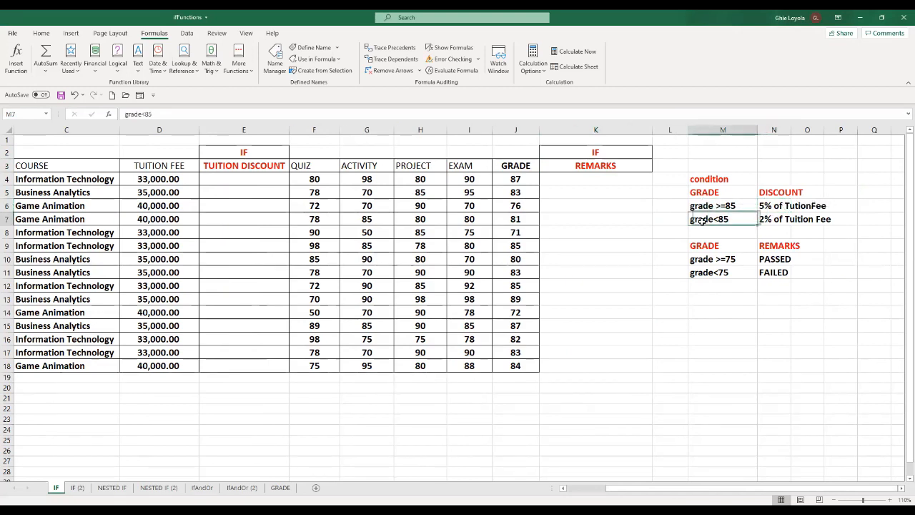
{"action": "left_click", "coordinate": [780, 220]}
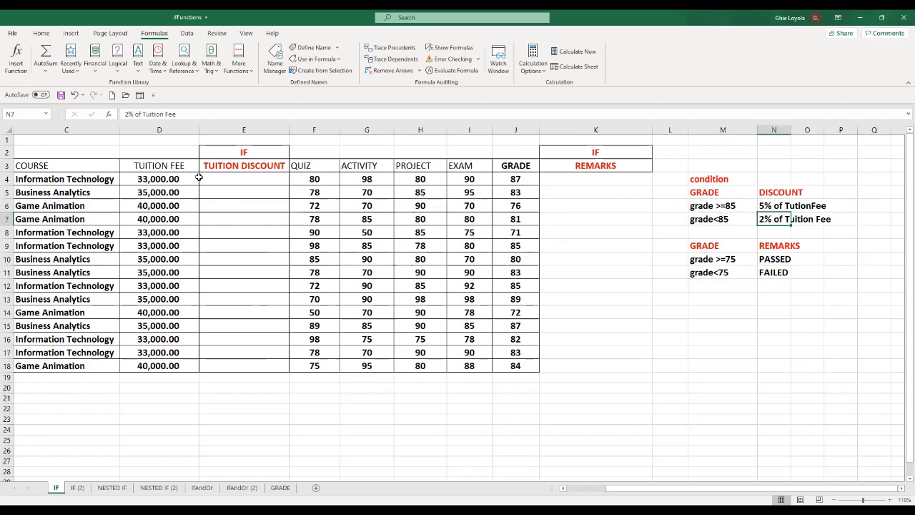
{"action": "left_click", "coordinate": [223, 179]}
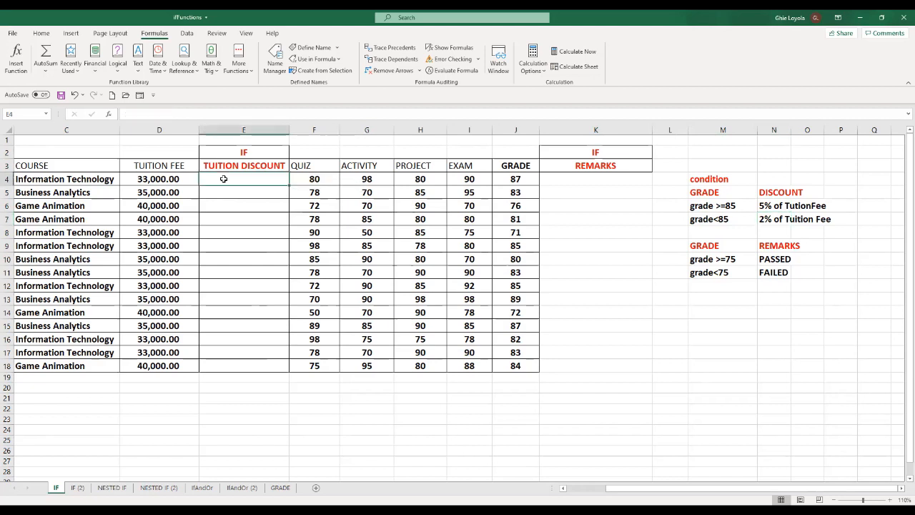
{"action": "left_click", "coordinate": [109, 115]}
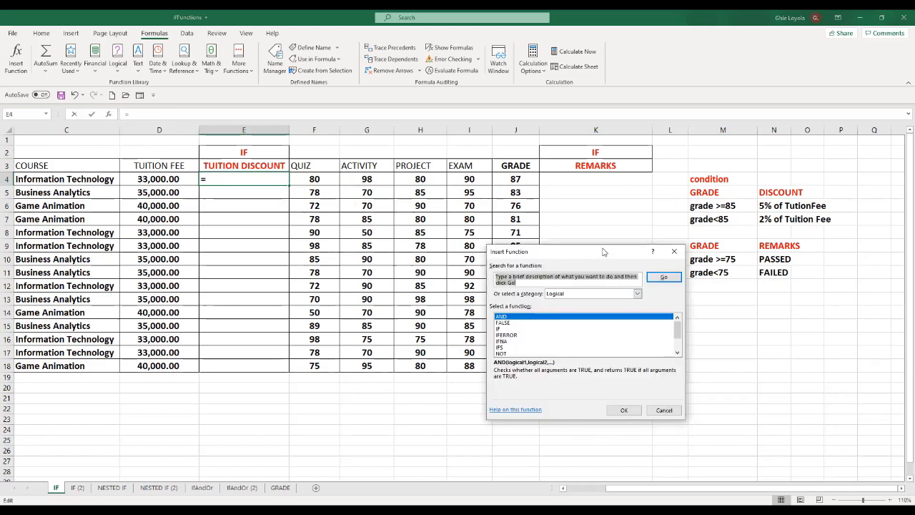
{"action": "left_click_drag", "start_coordinate": [599, 256], "coordinate": [684, 174]}
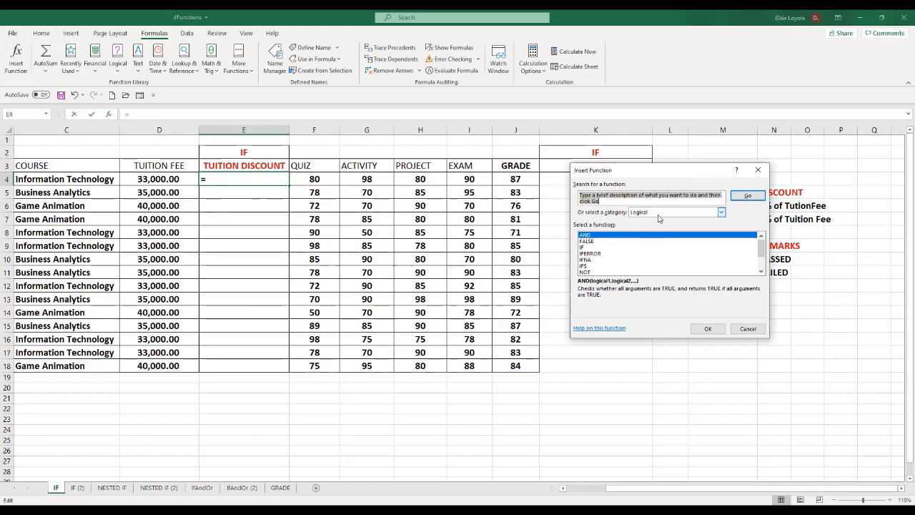
{"action": "left_click", "coordinate": [585, 248]}
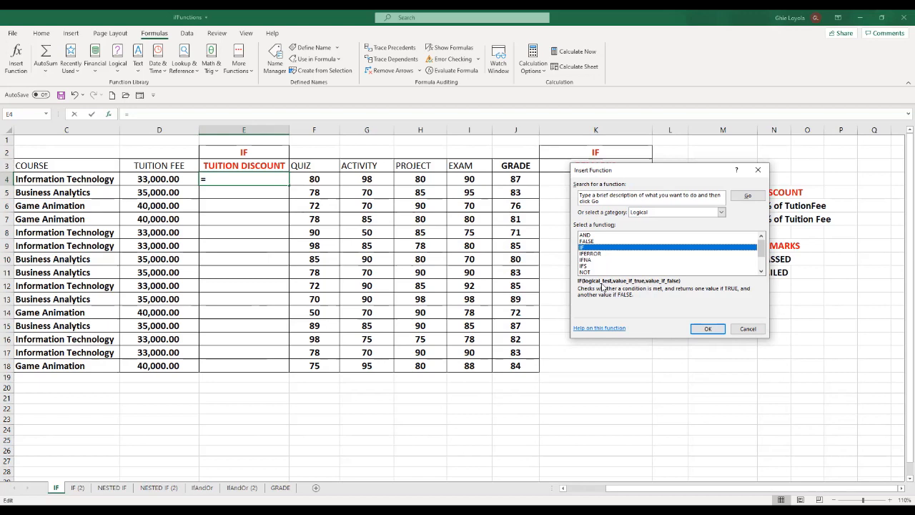
{"action": "left_click", "coordinate": [700, 326]}
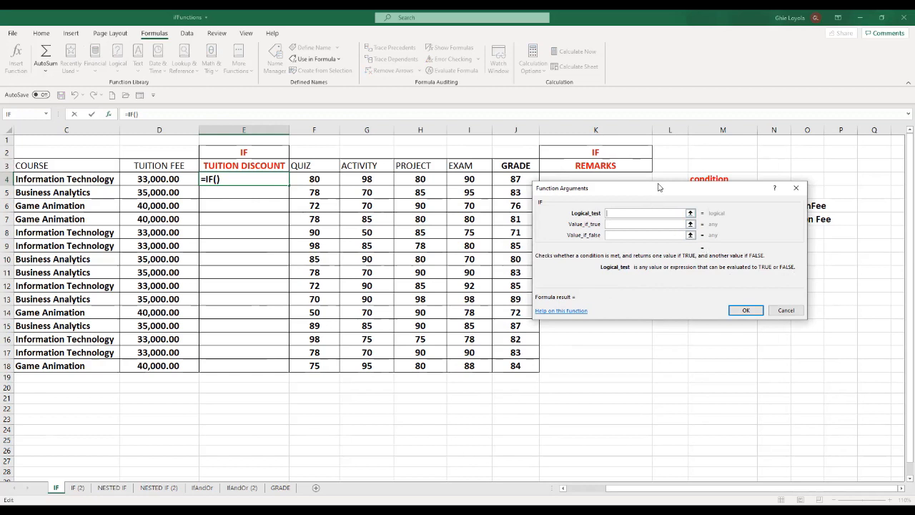
{"action": "left_click_drag", "start_coordinate": [659, 188], "coordinate": [743, 288]}
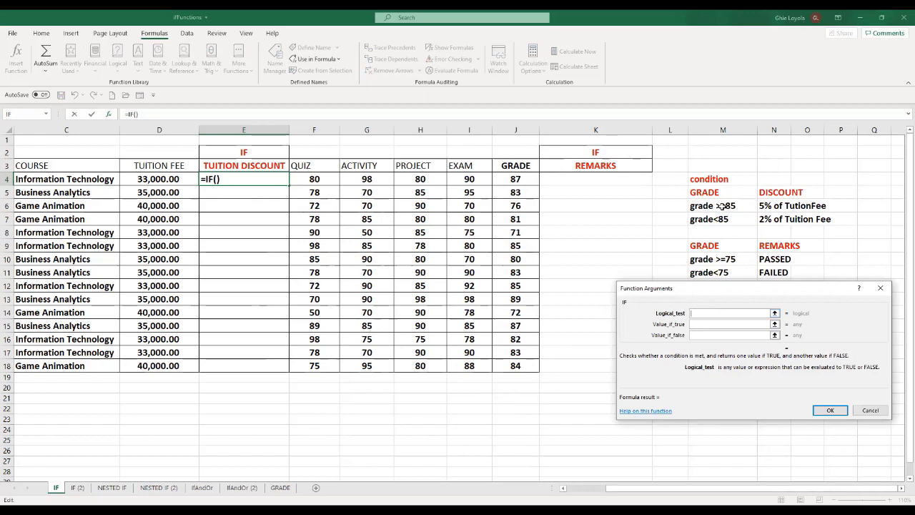
- Set the IF function's logical test to J4>=85
{"action": "left_click", "coordinate": [517, 179]}
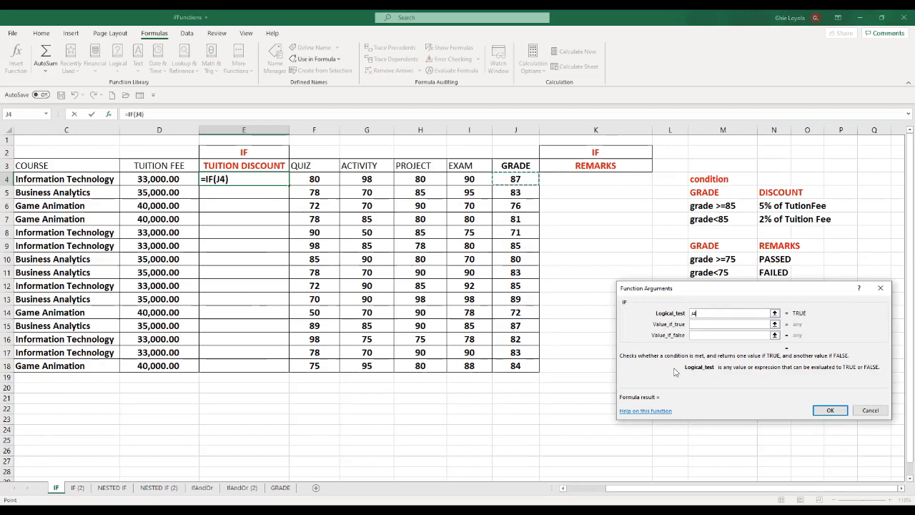
{"action": "type", "text": ">=85"}
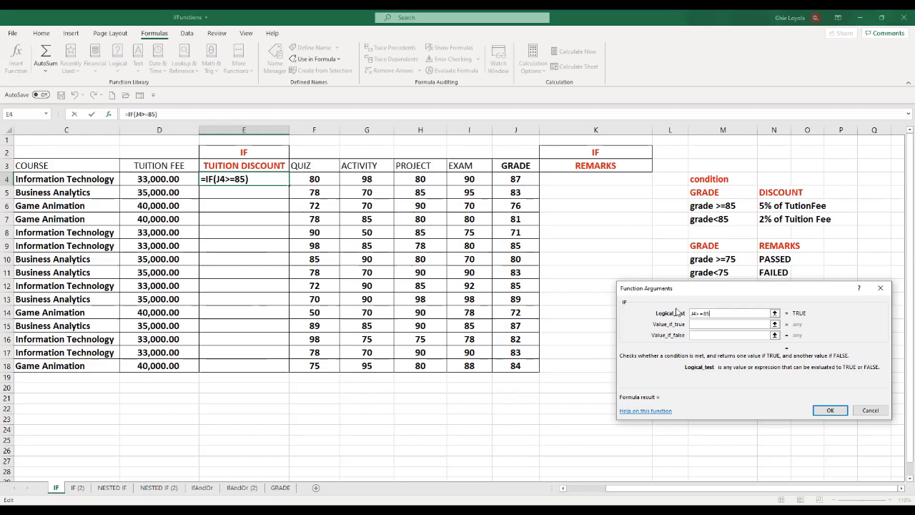
{"action": "left_click", "coordinate": [696, 323]}
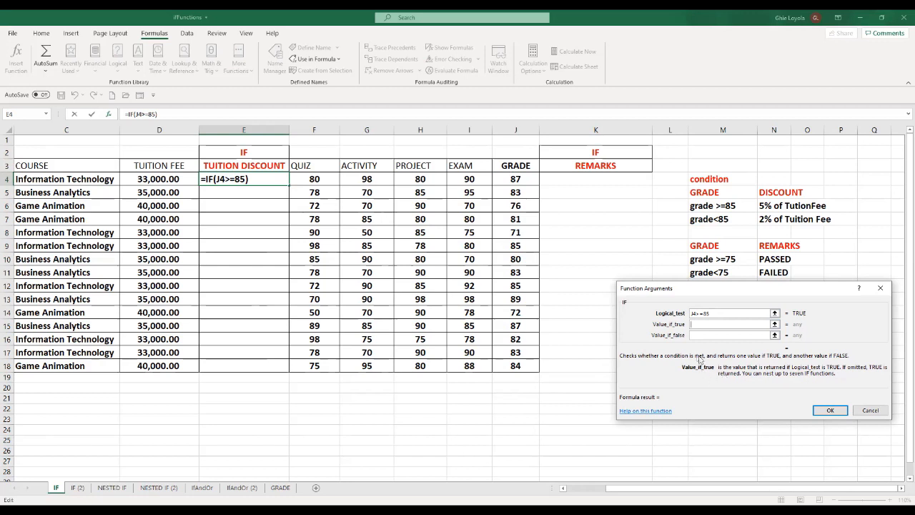
{"action": "left_click", "coordinate": [708, 316]}
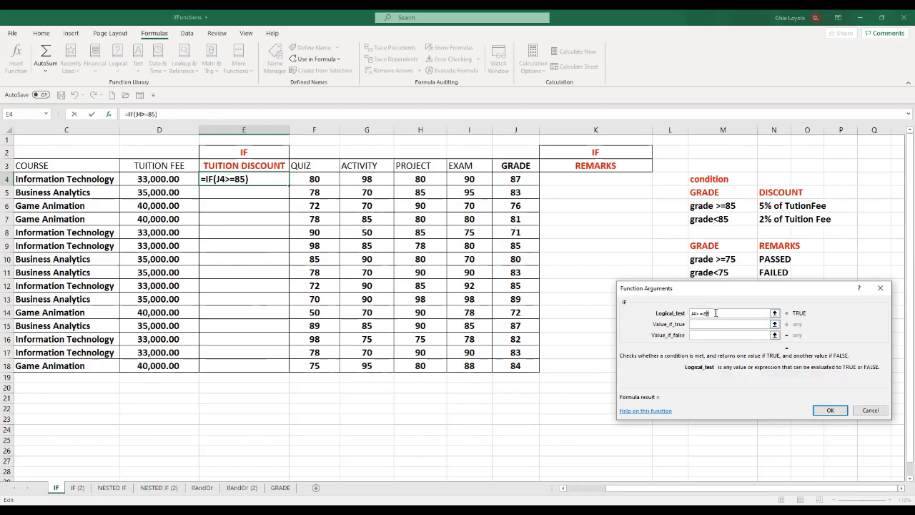
{"action": "left_click_drag", "start_coordinate": [714, 312], "coordinate": [688, 313]}
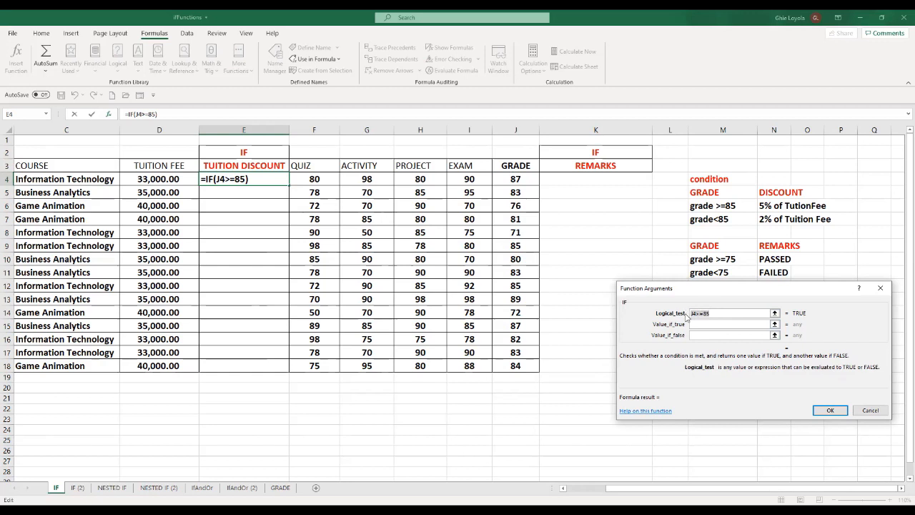
- Set the IF function's value if true to D4*0.05
{"action": "left_click", "coordinate": [701, 325]}
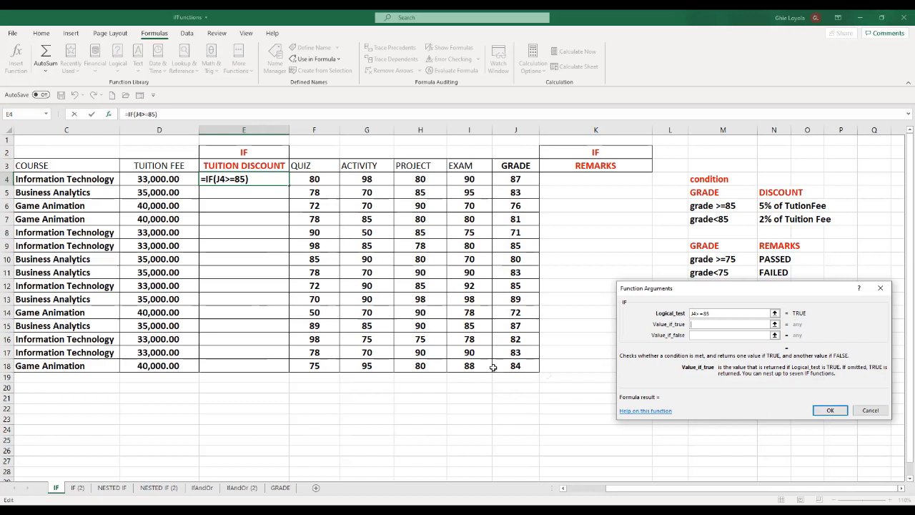
{"action": "left_click", "coordinate": [159, 180]}
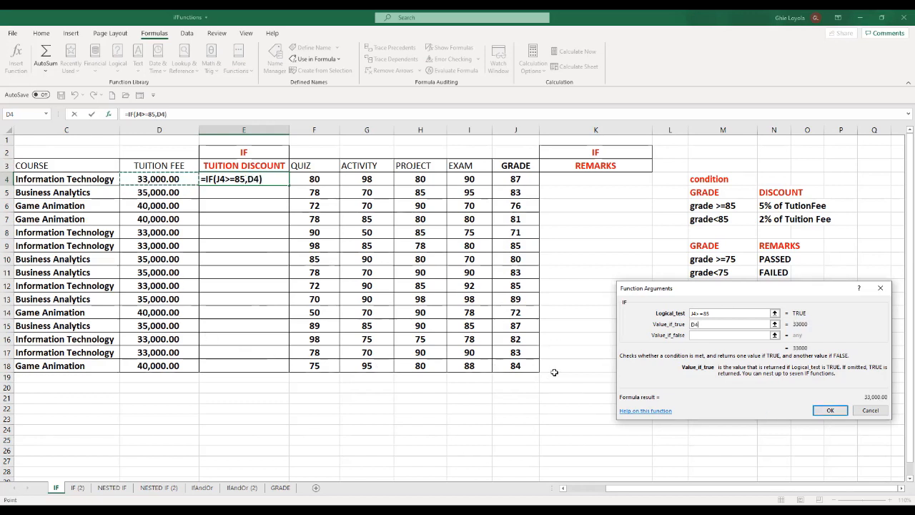
{"action": "type", "text": "*8"}
{"action": "key", "text": "BackSpace"}
{"action": "type", "text": "*0.05"}
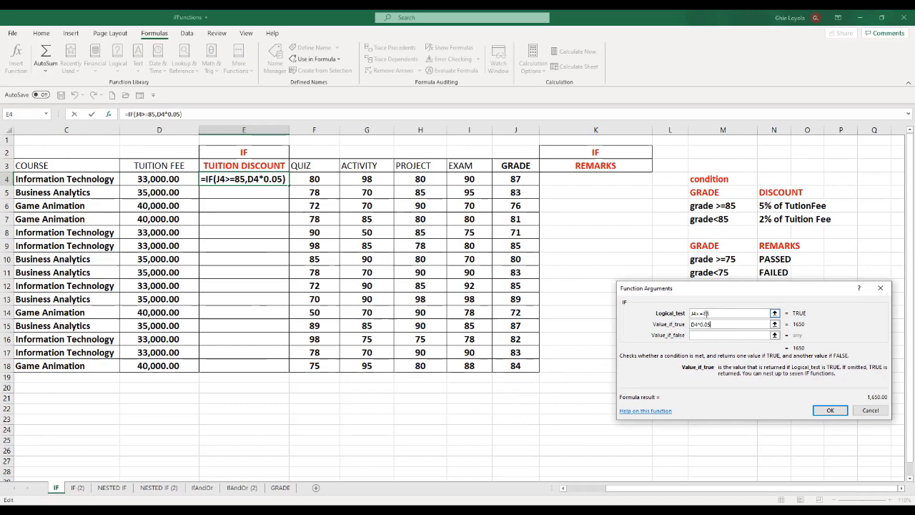
- Complete the IF formula with D4*0.02 as the value if false and fill it down to E18
{"action": "left_click", "coordinate": [697, 334]}
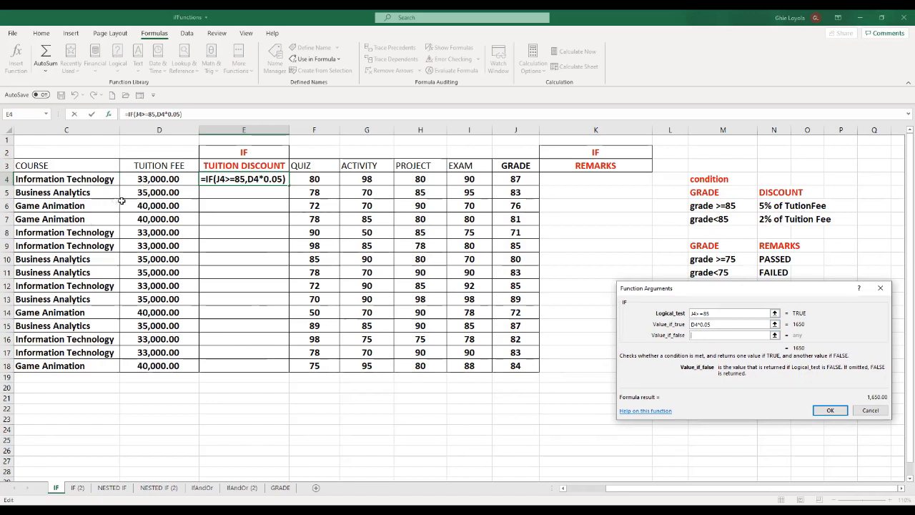
{"action": "left_click", "coordinate": [163, 180]}
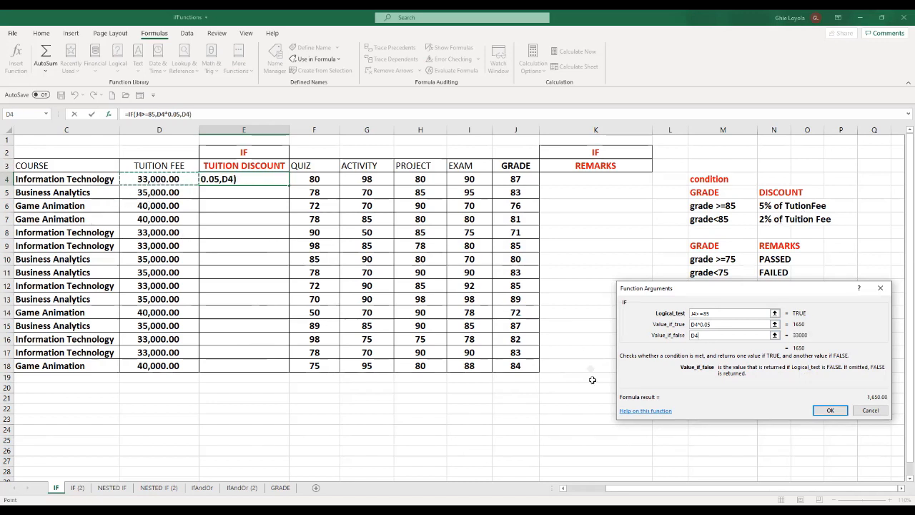
{"action": "type", "text": "*0.02"}
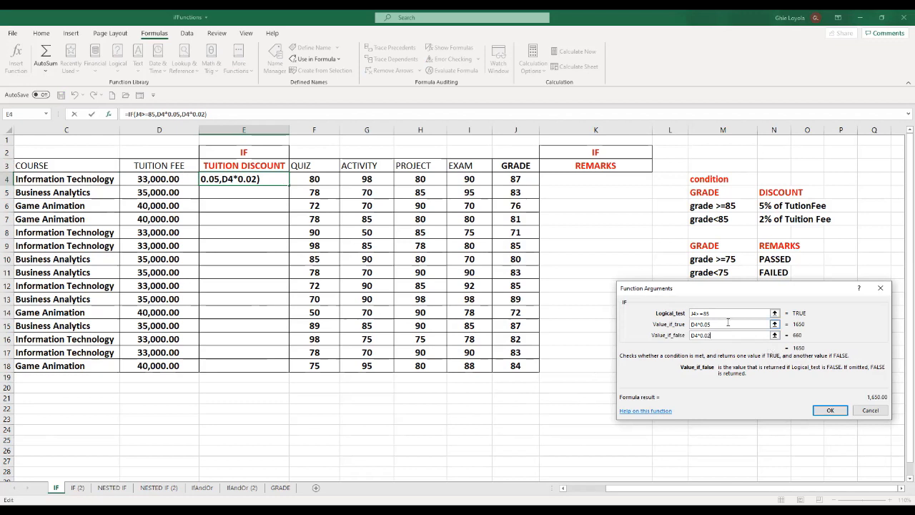
{"action": "left_click", "coordinate": [830, 412]}
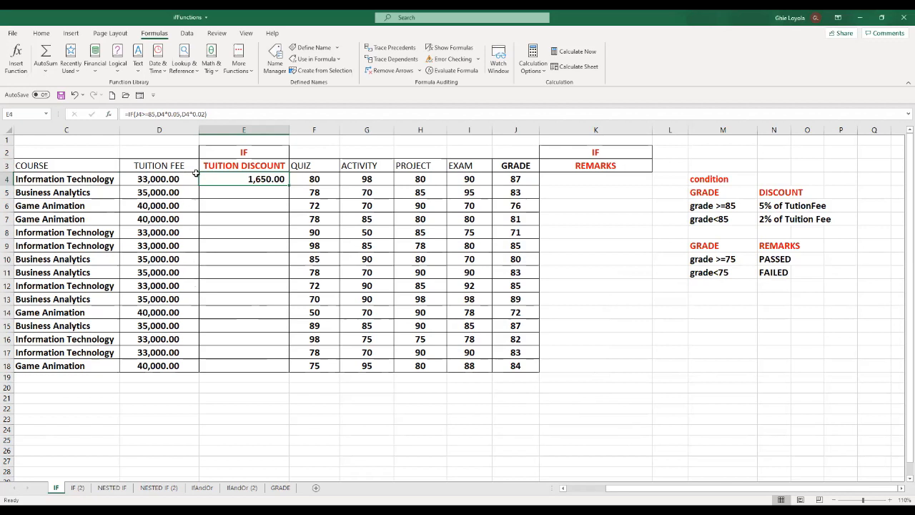
{"action": "double_click", "coordinate": [289, 183]}
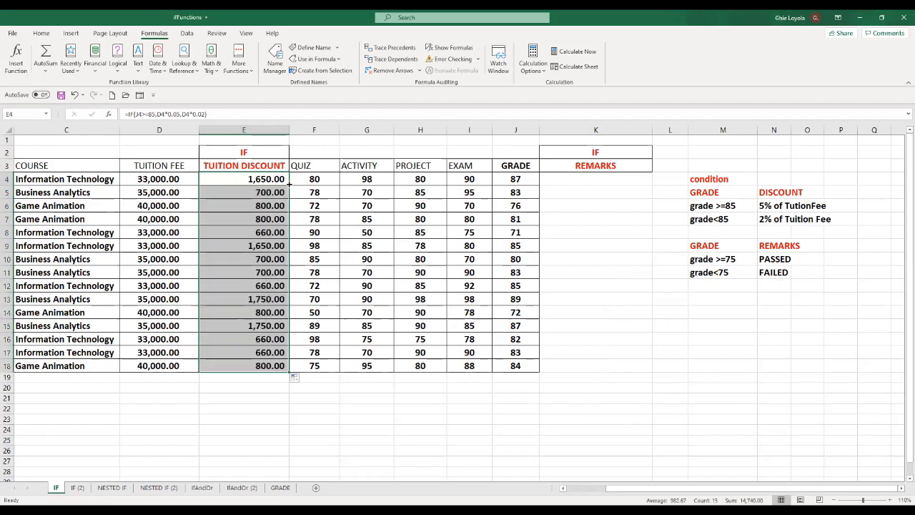
- Check the tuition discounts in rows 4 and 6 against their grades, tuition fees and the discount conditions
{"action": "left_click", "coordinate": [276, 244]}
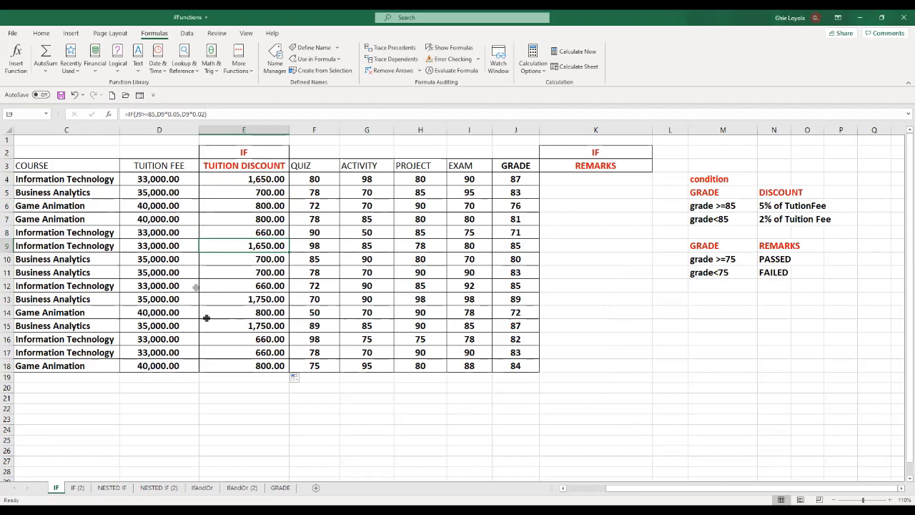
{"action": "left_click", "coordinate": [274, 179]}
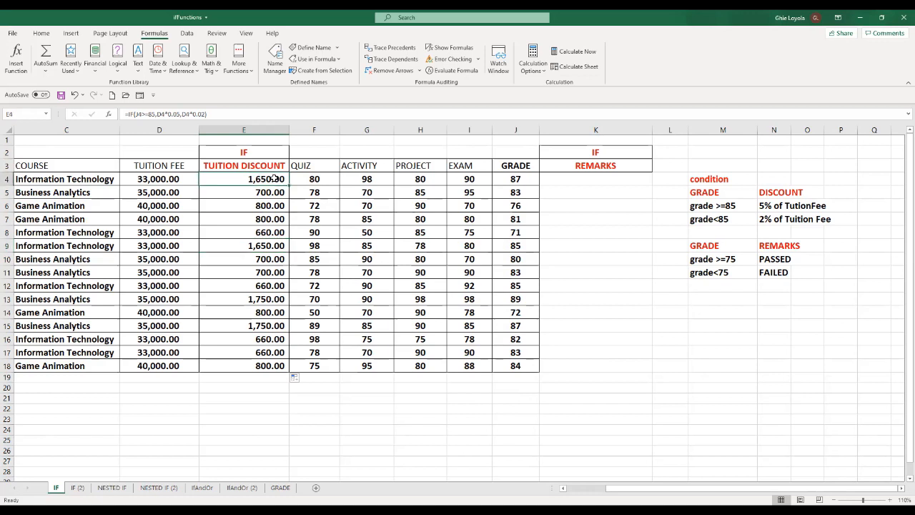
{"action": "left_click", "coordinate": [516, 179]}
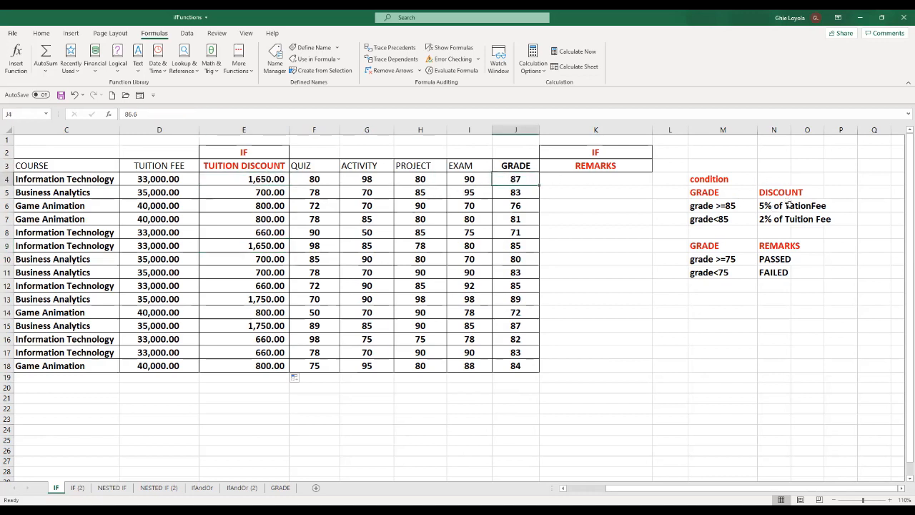
{"action": "left_click", "coordinate": [277, 178]}
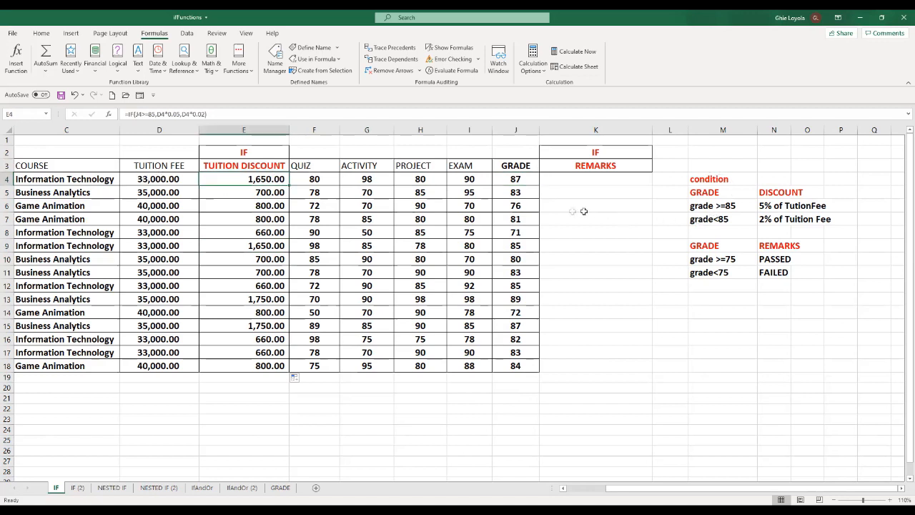
{"action": "left_click", "coordinate": [519, 206]}
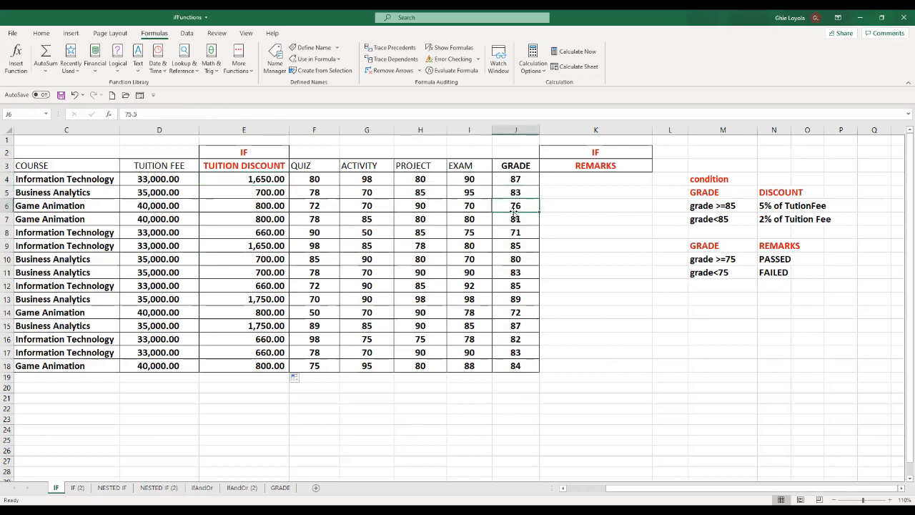
{"action": "left_click", "coordinate": [159, 205]}
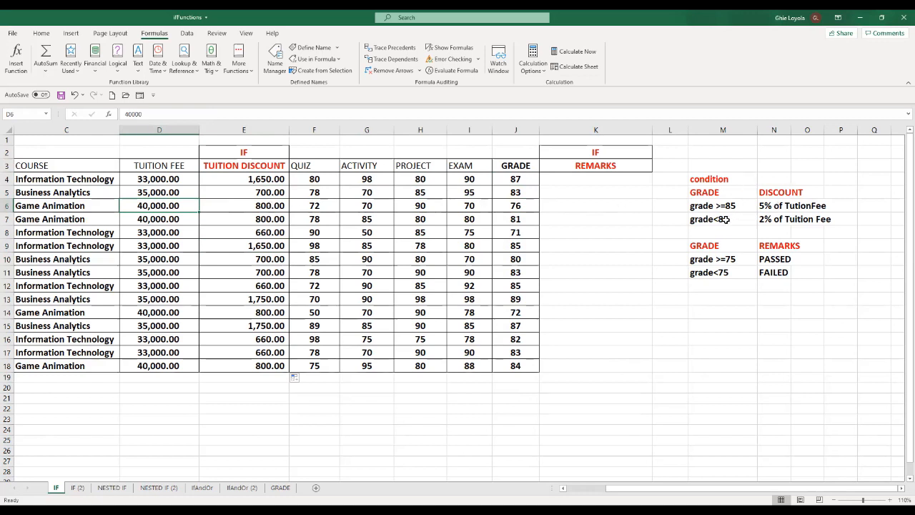
{"action": "left_click", "coordinate": [777, 219]}
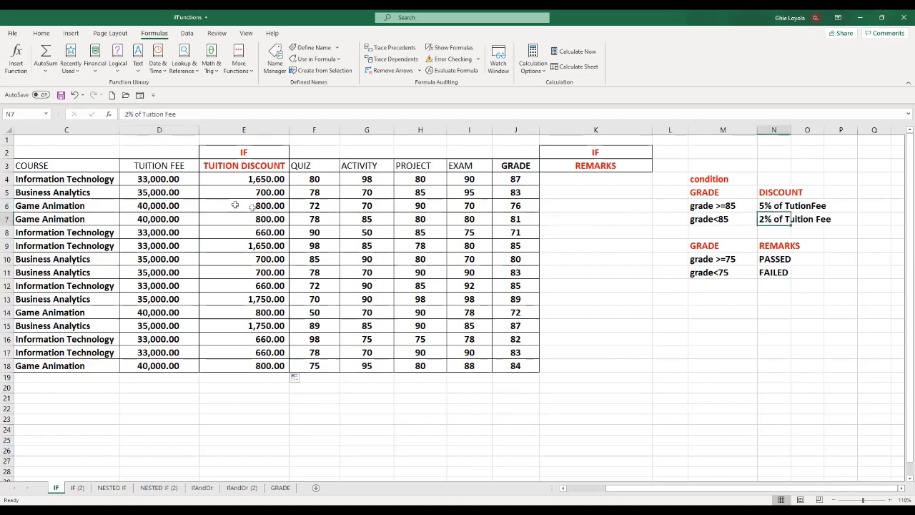
{"action": "left_click", "coordinate": [167, 207]}
{"action": "left_click", "coordinate": [255, 207]}
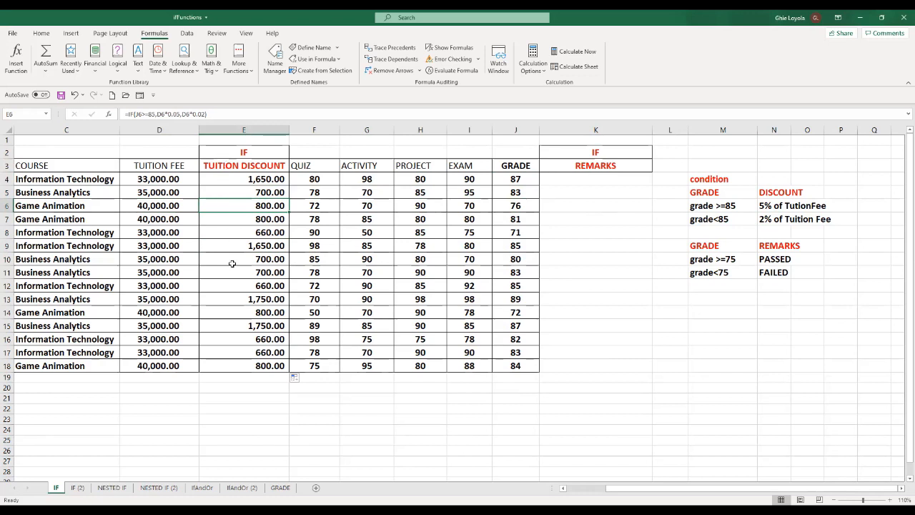
- Examine the REMARKS column and the grade conditions for PASSED and FAILED in M9:N11
{"action": "left_click", "coordinate": [626, 234]}
{"action": "left_click", "coordinate": [601, 165]}
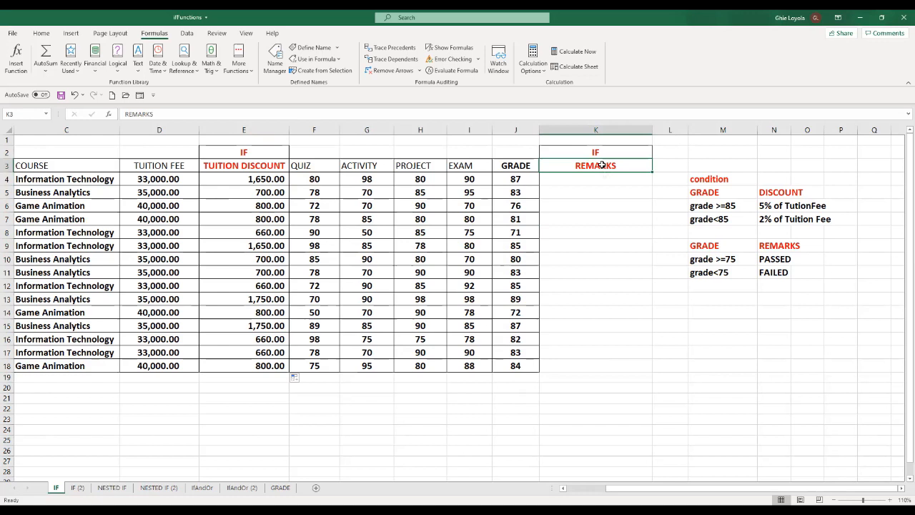
{"action": "left_click", "coordinate": [751, 315]}
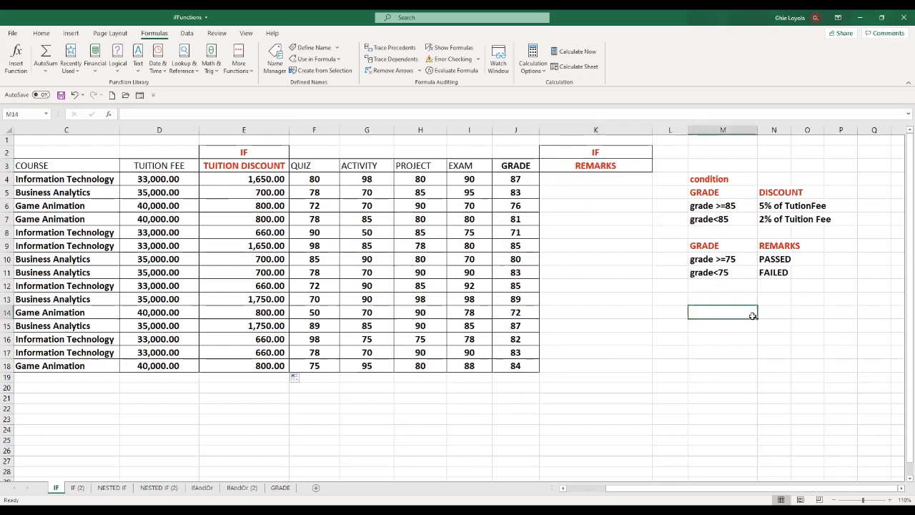
{"action": "left_click", "coordinate": [714, 246]}
{"action": "left_click", "coordinate": [714, 260]}
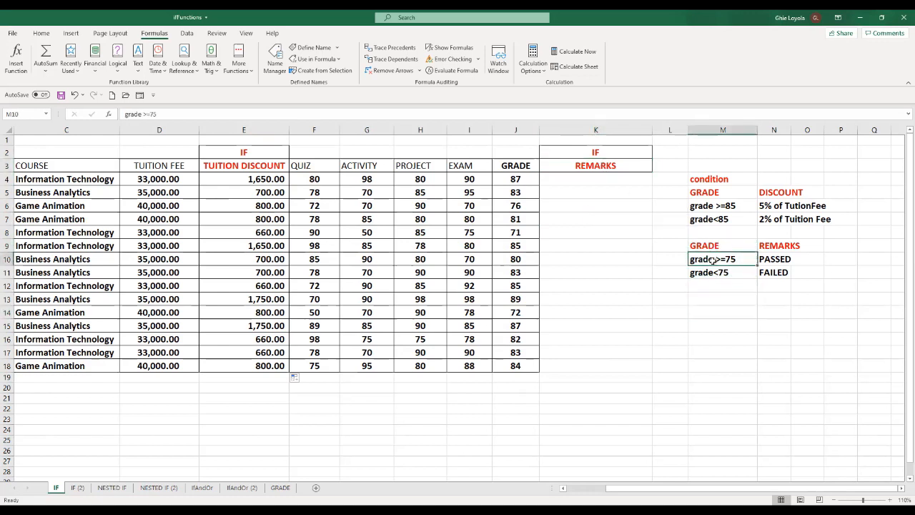
{"action": "left_click", "coordinate": [778, 259]}
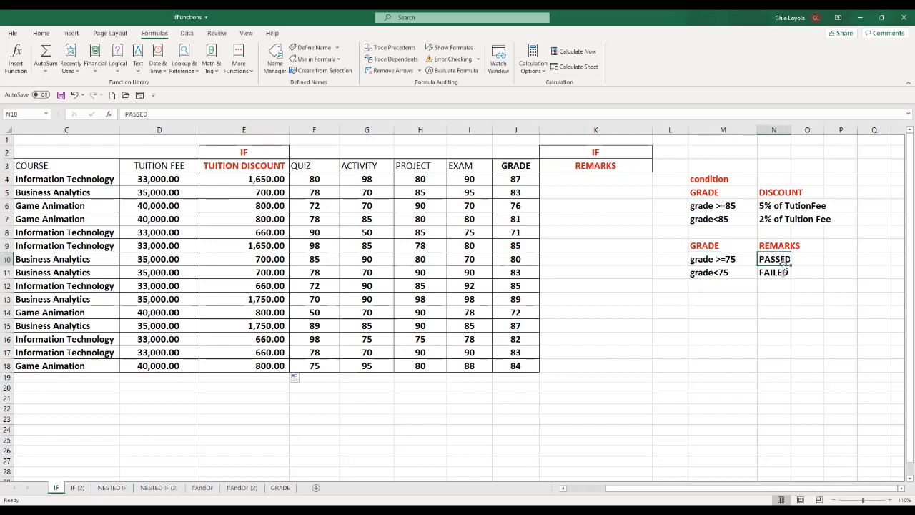
{"action": "left_click", "coordinate": [708, 272]}
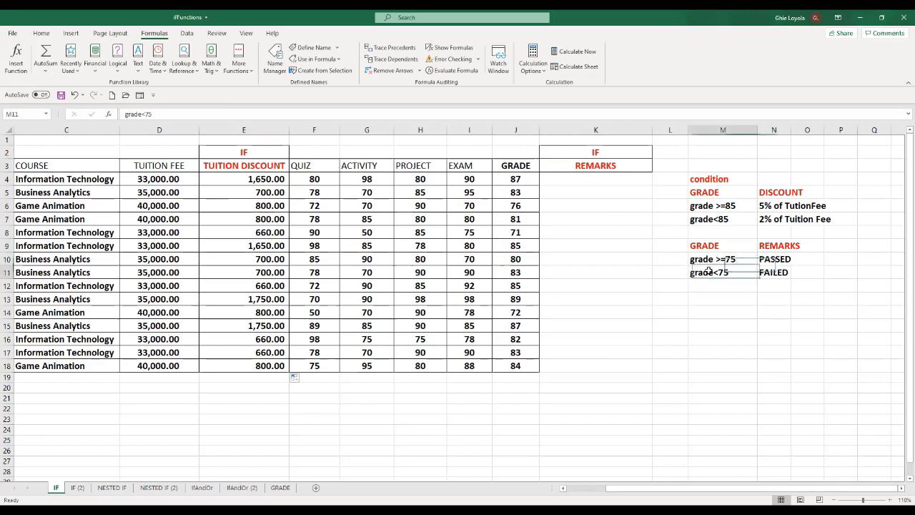
{"action": "left_click", "coordinate": [782, 273]}
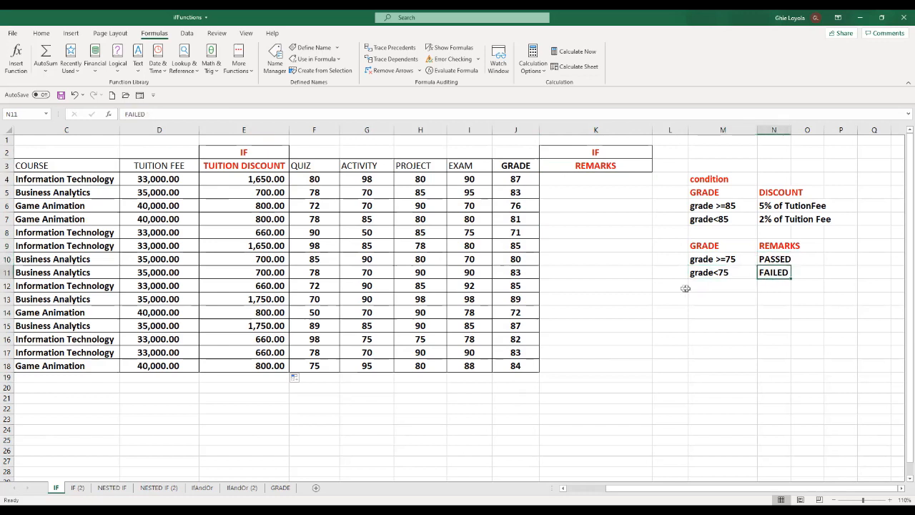
- Start an IF formula in K4 under REMARKS with J4>=75 as the logical test
{"action": "left_click", "coordinate": [604, 182]}
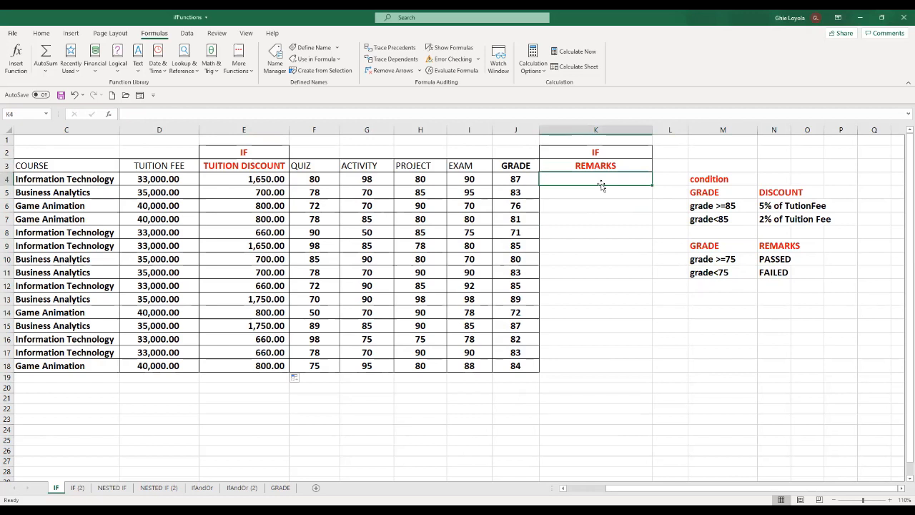
{"action": "type", "text": "="}
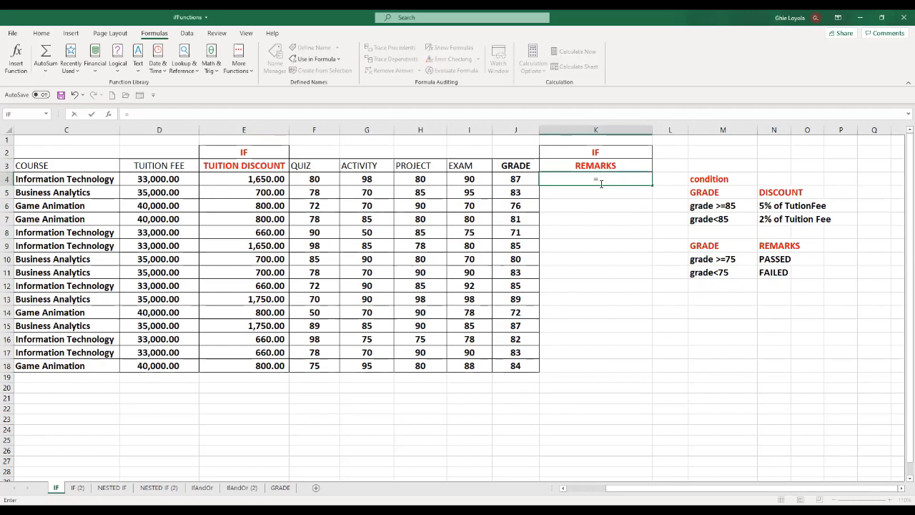
{"action": "type", "text": "IF"}
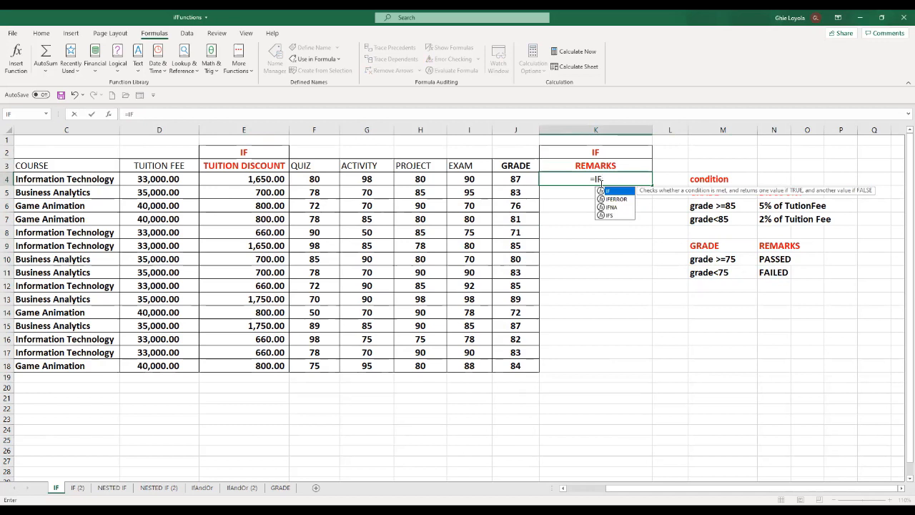
{"action": "type", "text": "("}
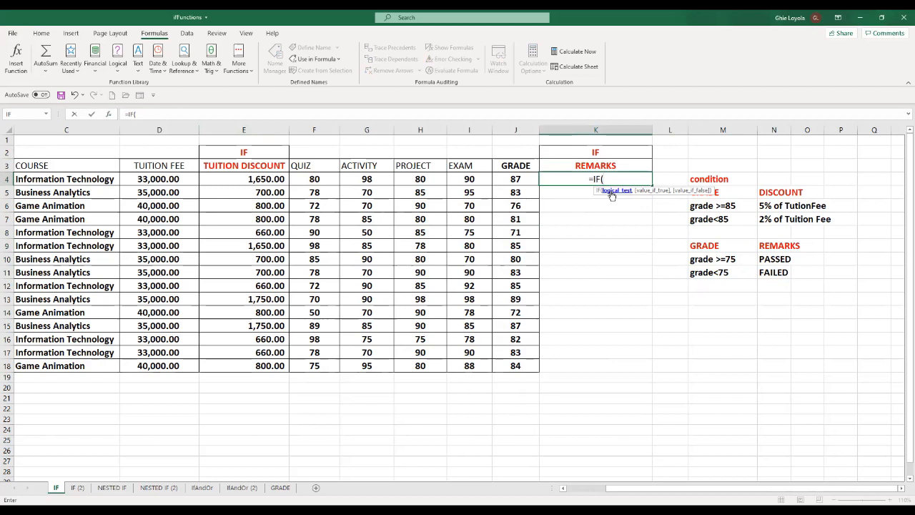
{"action": "left_click", "coordinate": [513, 178]}
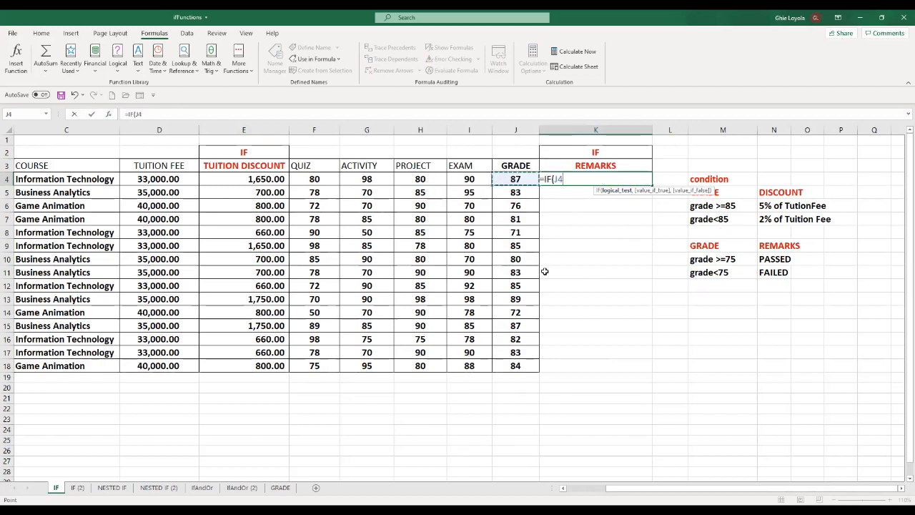
{"action": "type", "text": ">="}
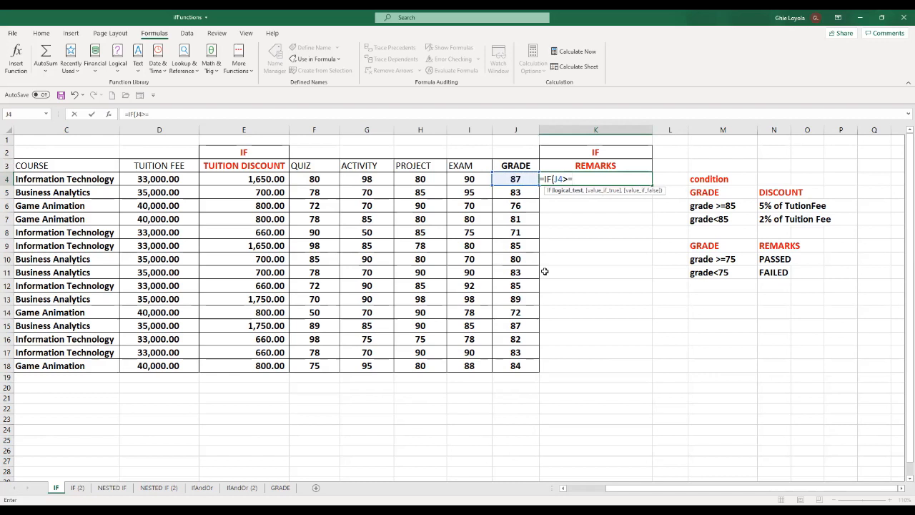
{"action": "type", "text": "75,"}
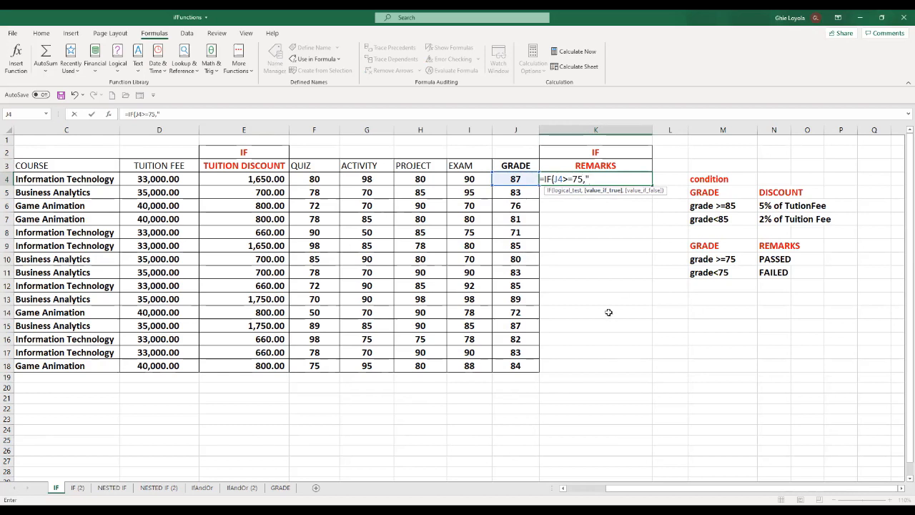
- Set the K4 formula's value if true to the text "PASSED"
{"action": "type", "text": "a"}
{"action": "key", "text": "BackSpace"}
{"action": "key", "text": "BackSpace"}
{"action": "type", "text": "PASSED\","}
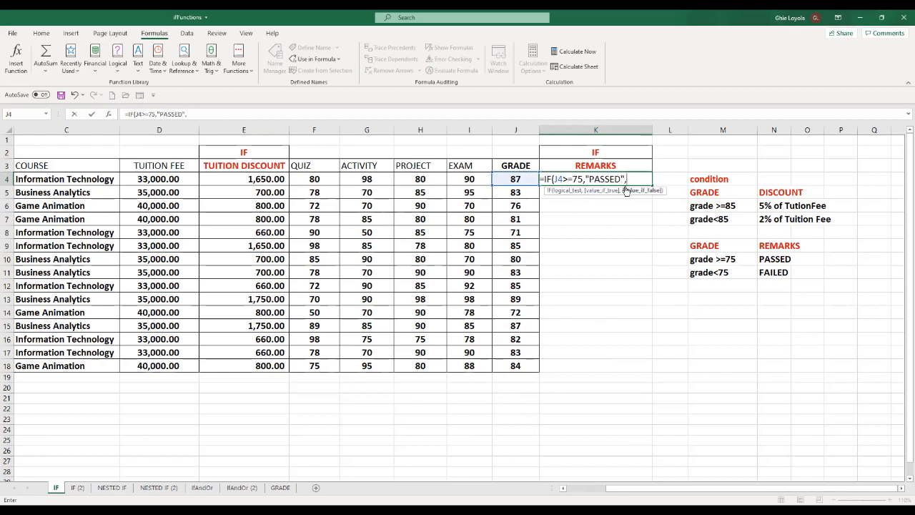
- Complete the K4 formula with "FAILED" as the value if false and fill it down to K18
{"action": "type", "text": "\"FAILED"}
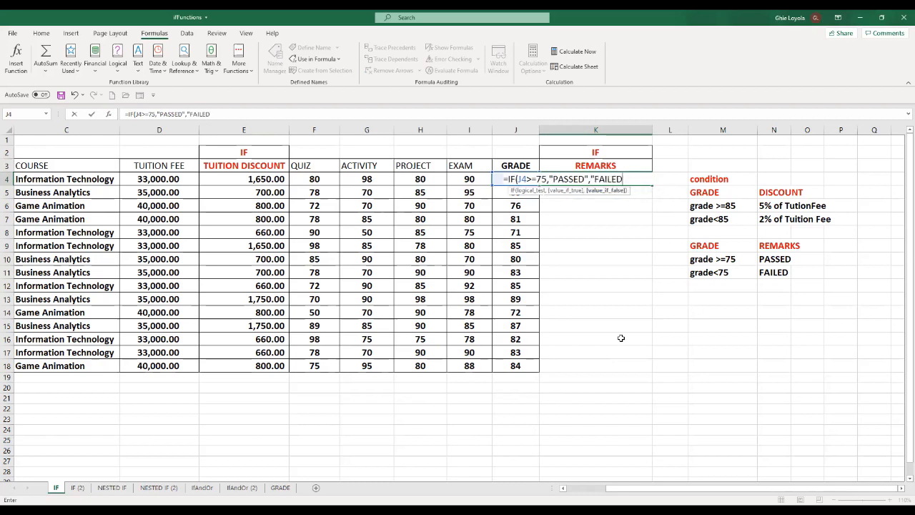
{"action": "type", "text": "\")"}
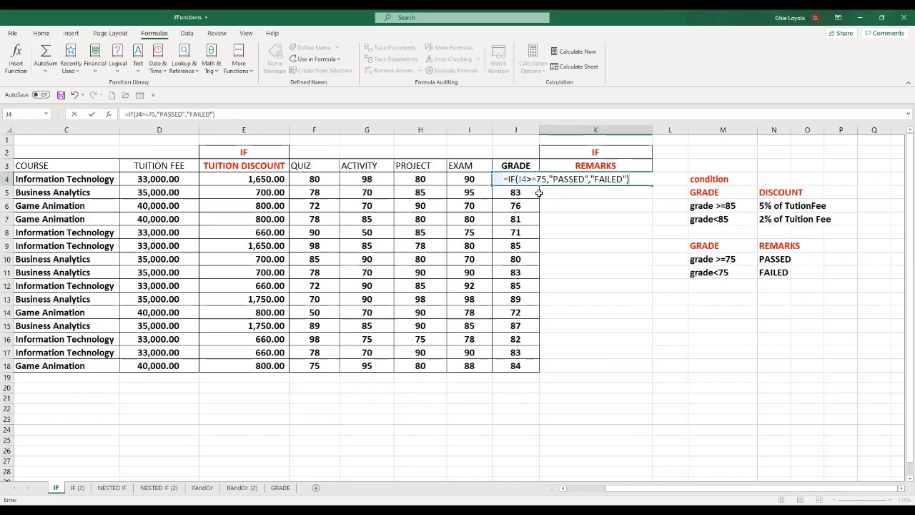
{"action": "key", "text": "Return"}
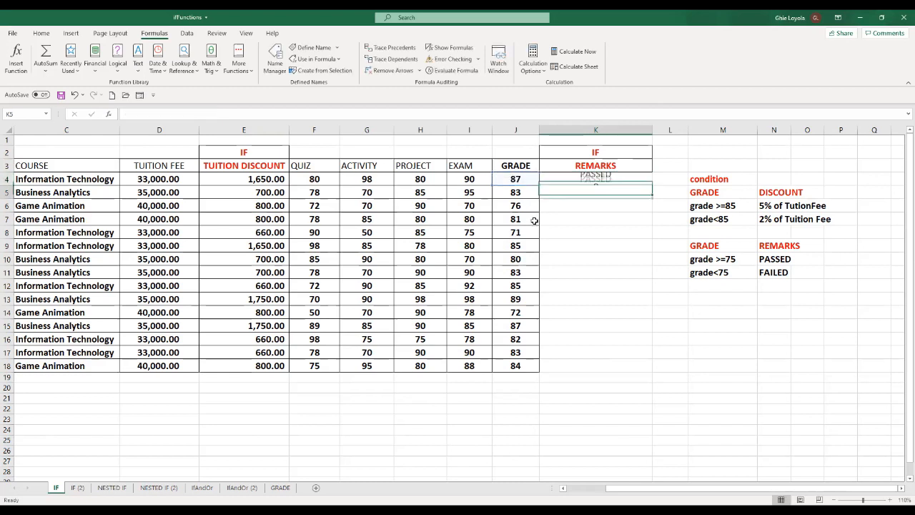
{"action": "left_click", "coordinate": [612, 178]}
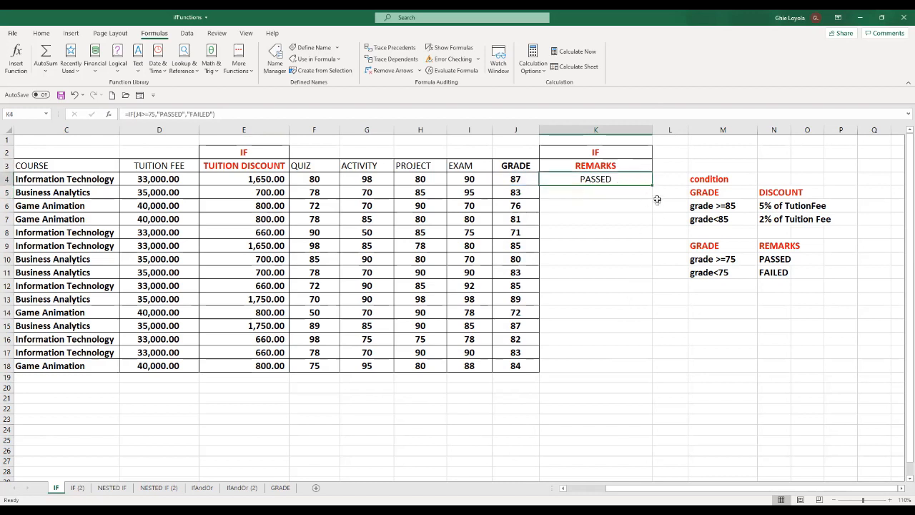
{"action": "double_click", "coordinate": [651, 186]}
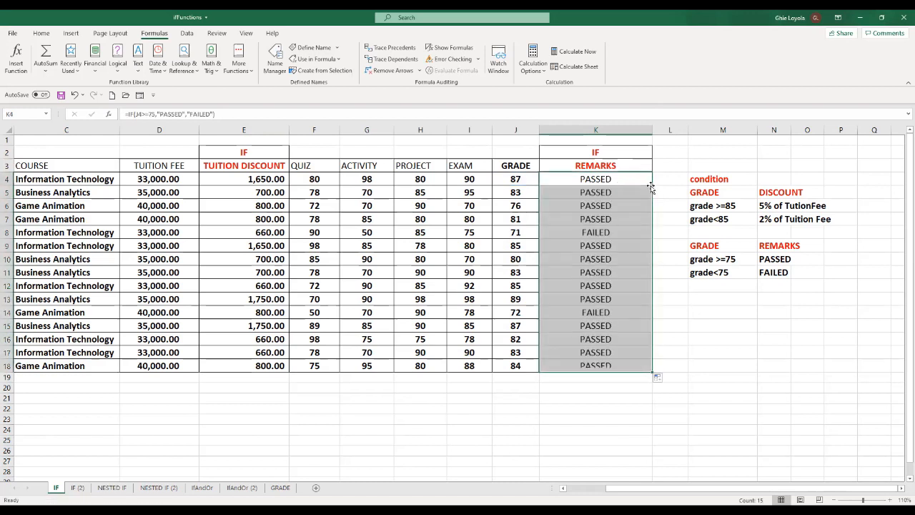
- Check the remarks in rows 8 and 14 against their grades and the passing condition
{"action": "left_click", "coordinate": [618, 286]}
{"action": "left_click", "coordinate": [605, 232]}
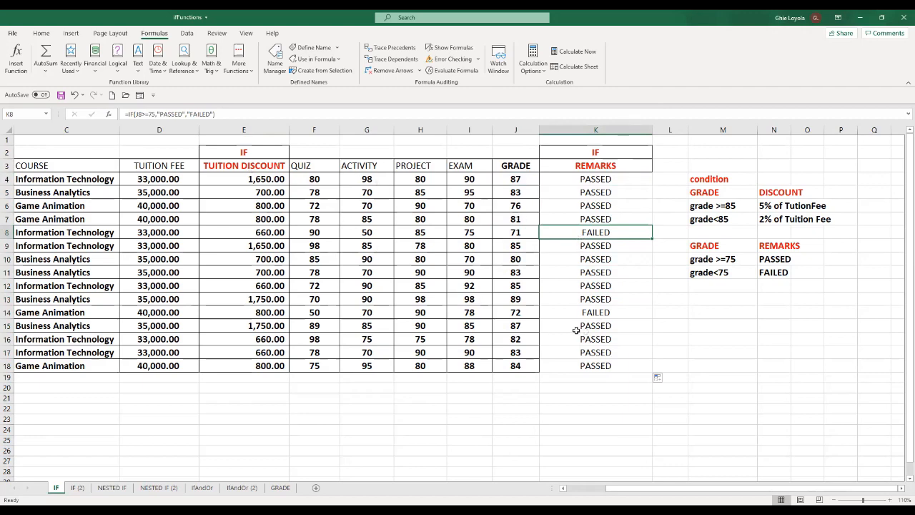
{"action": "left_click", "coordinate": [599, 312]}
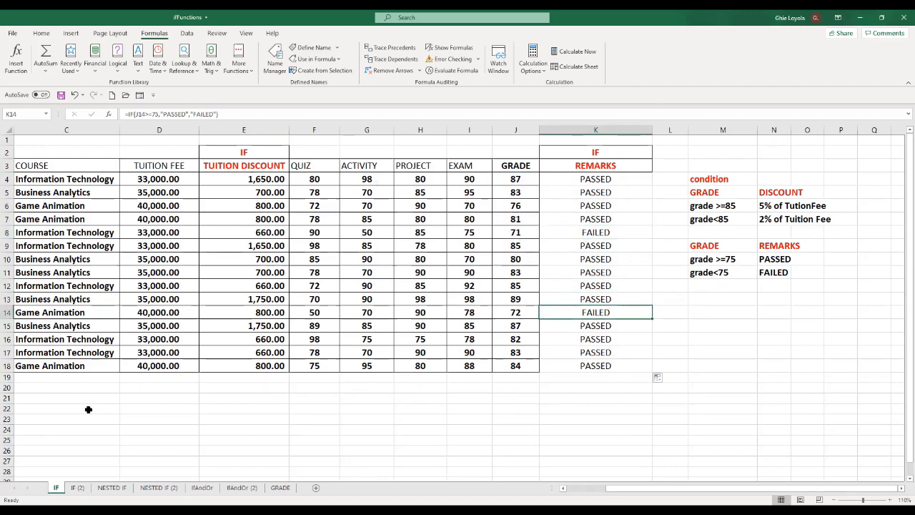
- Review the formulas on the IF (2) sheet and the grade-to-equivalent conditions on the NESTED IF sheet
{"action": "left_click", "coordinate": [77, 488]}
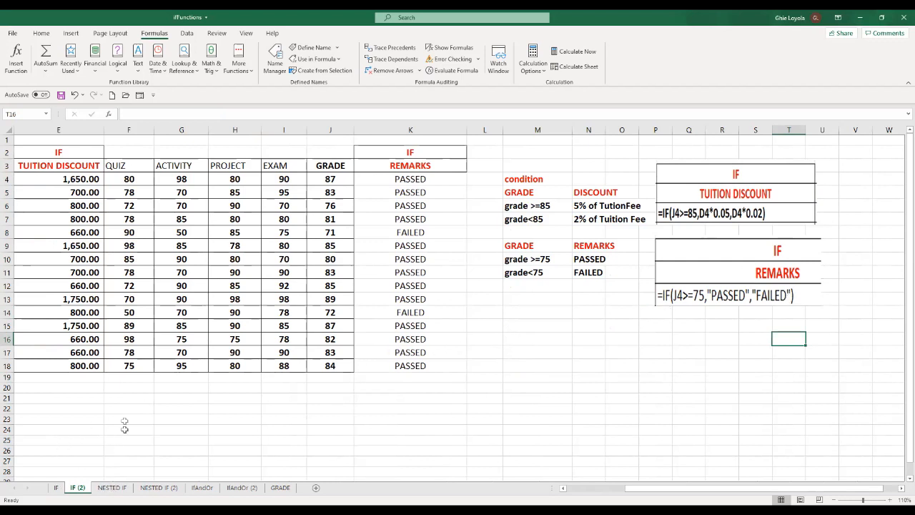
{"action": "left_click", "coordinate": [113, 488]}
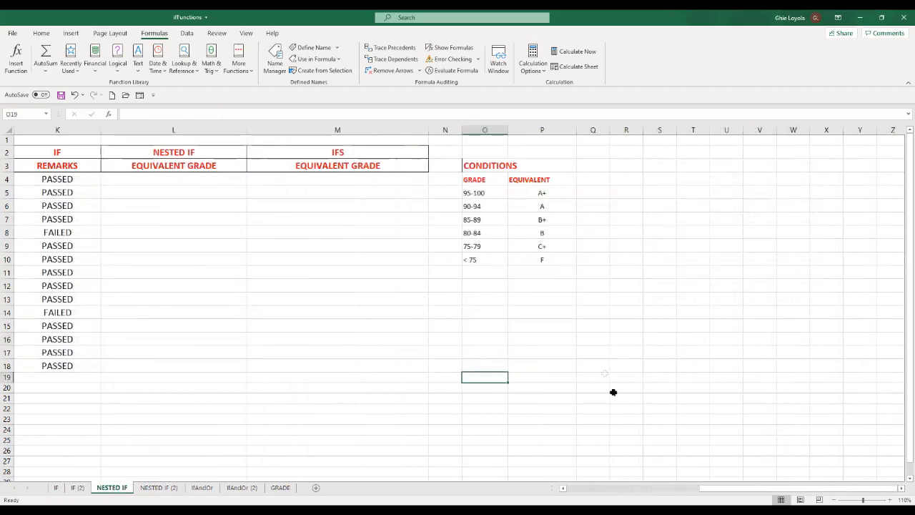
{"action": "left_click_drag", "start_coordinate": [715, 489], "coordinate": [645, 489]}
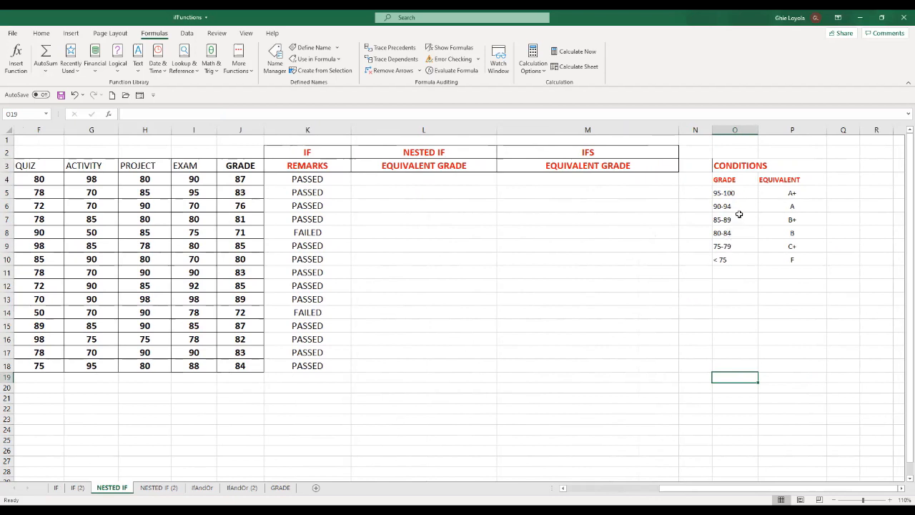
{"action": "left_click", "coordinate": [742, 180]}
{"action": "left_click", "coordinate": [725, 275]}
{"action": "left_click", "coordinate": [785, 182]}
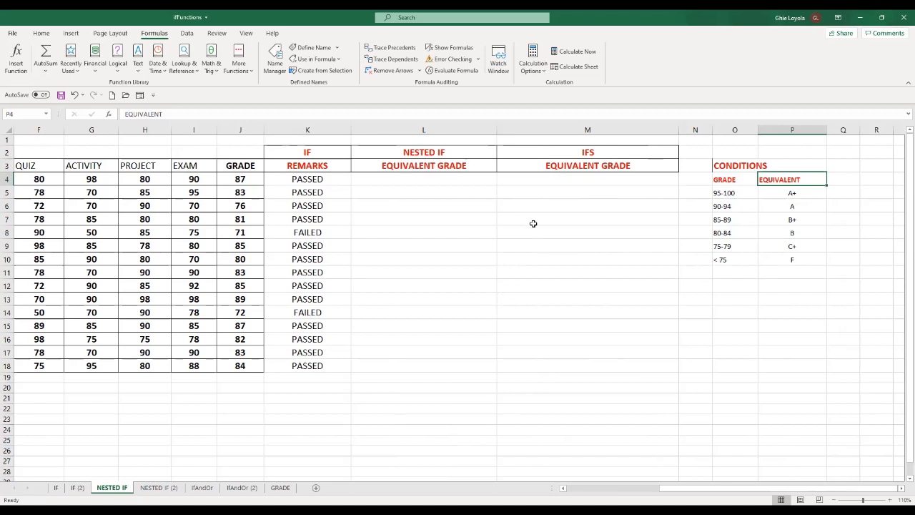
- Start an IF formula in L4 under the NESTED IF equivalent grade with J4>=95 as the logical test
{"action": "left_click", "coordinate": [406, 178]}
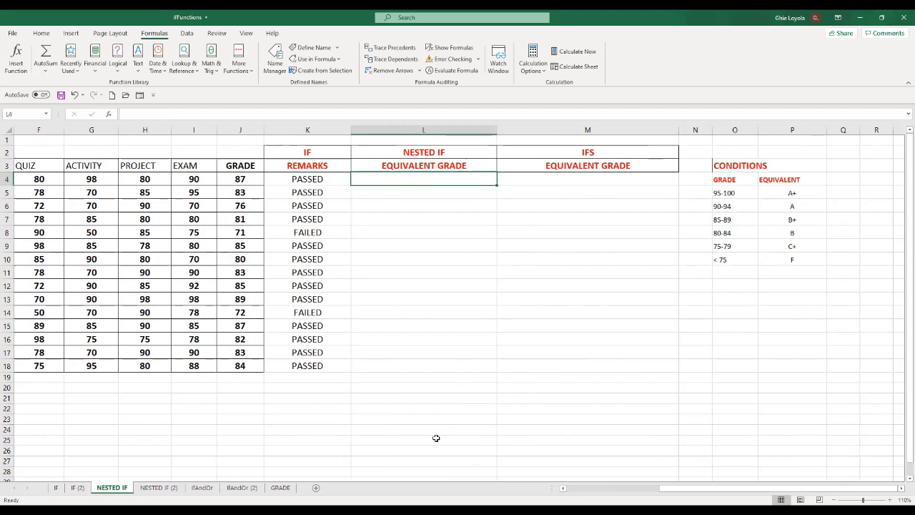
{"action": "type", "text": "="}
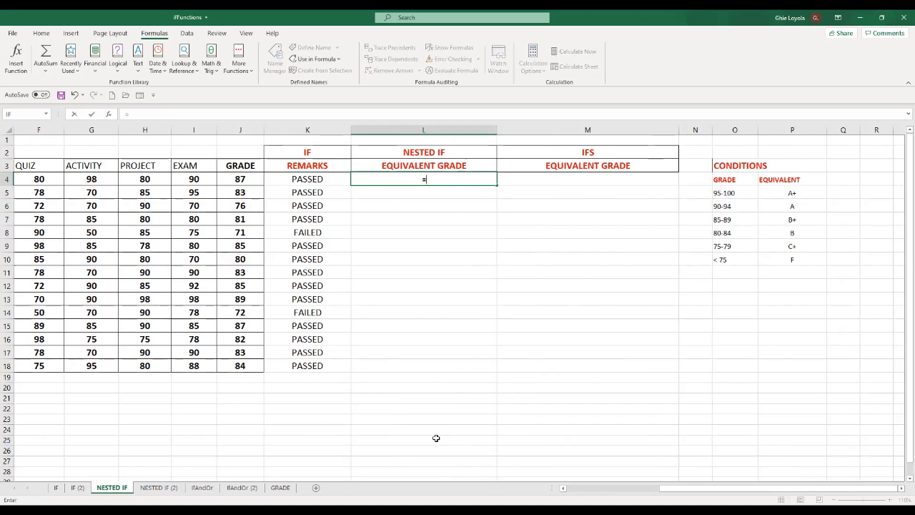
{"action": "type", "text": "IF("}
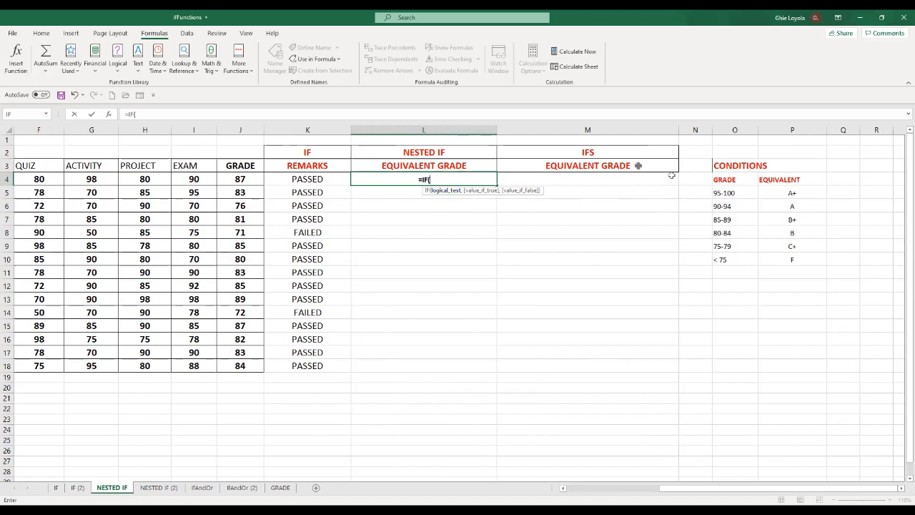
{"action": "left_click", "coordinate": [241, 180]}
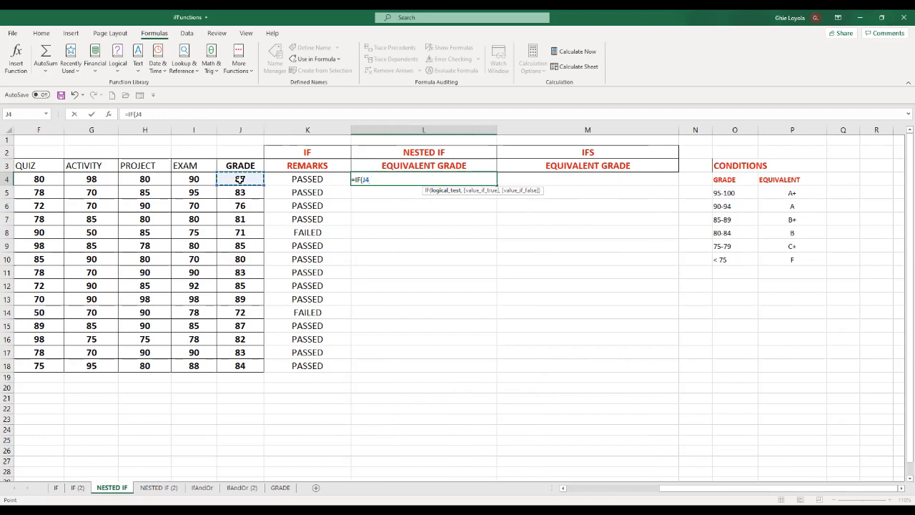
{"action": "type", "text": ">=95"}
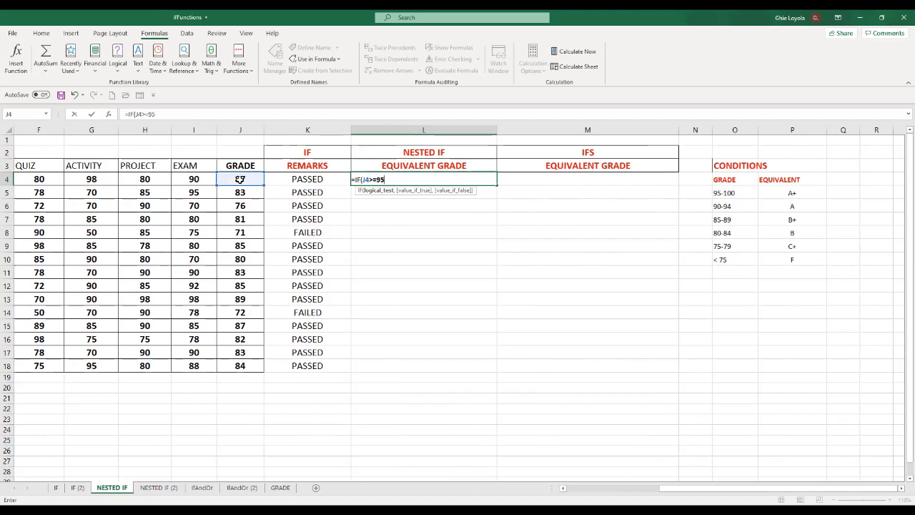
{"action": "type", "text": ","}
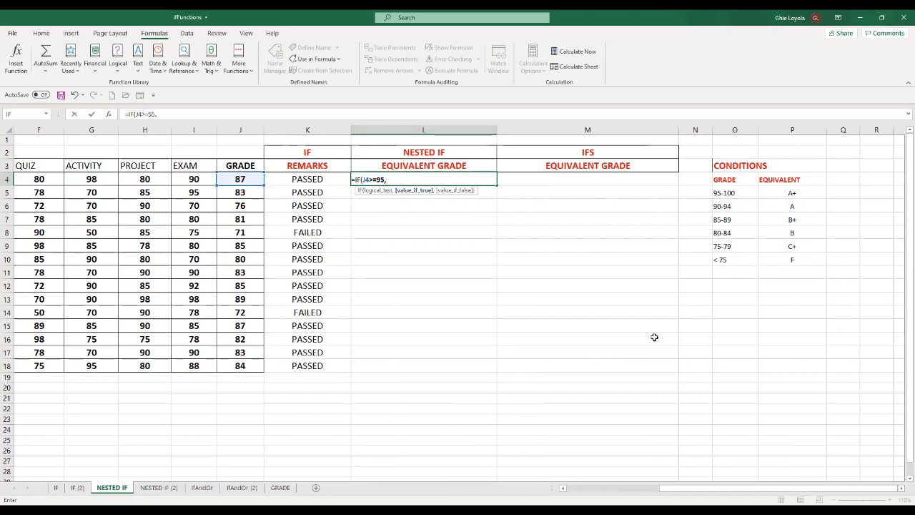
- Set the L4 formula's value if true to "A+", enclosed in quotation marks
{"action": "type", "text": "A+,"}
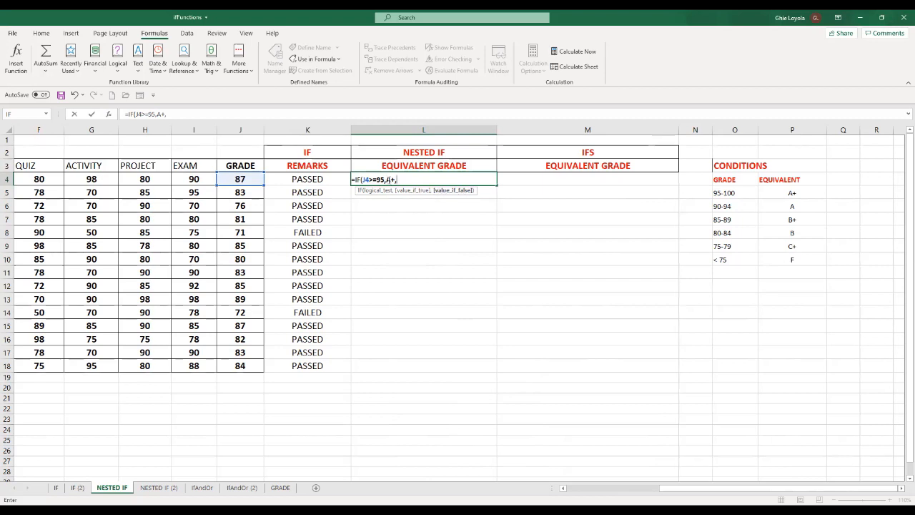
{"action": "left_click", "coordinate": [387, 180]}
{"action": "type", "text": "\""}
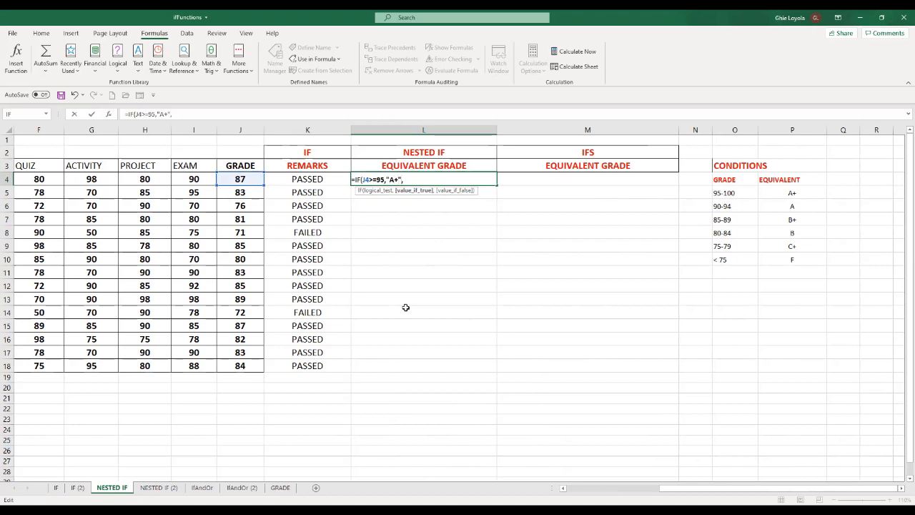
{"action": "key", "text": "End"}
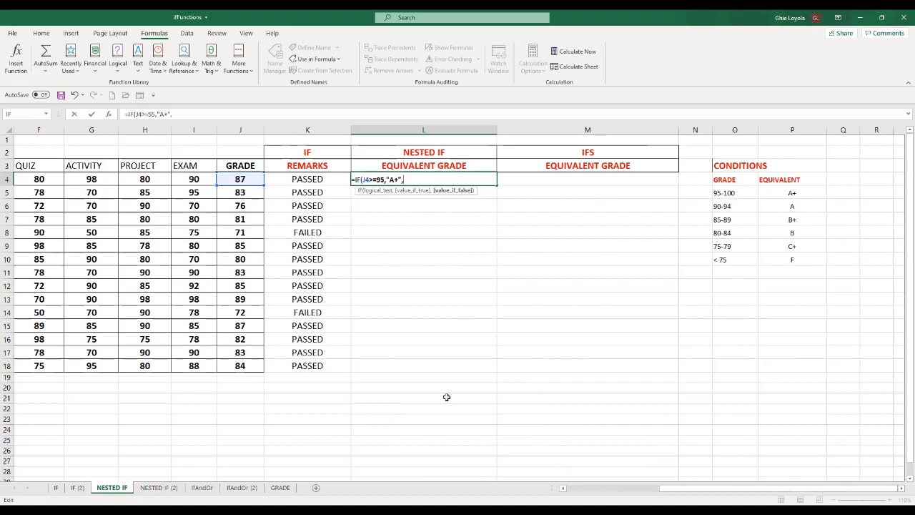
- Nest a second IF in the L4 formula that tests J4>=90 and returns "A" if true
{"action": "type", "text": "IF("}
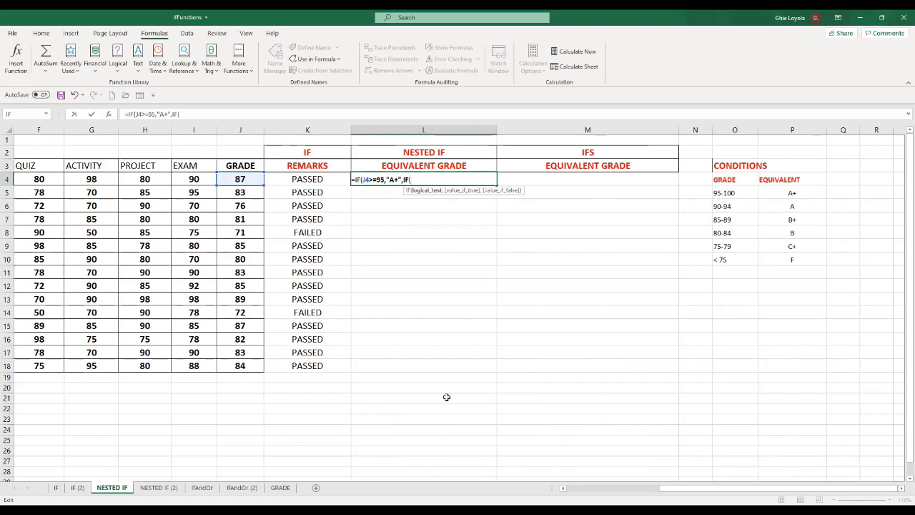
{"action": "type", "text": ">"}
{"action": "type", "text": "90"}
{"action": "key", "text": "BackSpace"}
{"action": "key", "text": "BackSpace"}
{"action": "key", "text": "BackSpace"}
{"action": "left_click", "coordinate": [243, 181]}
{"action": "type", "text": ">=90"}
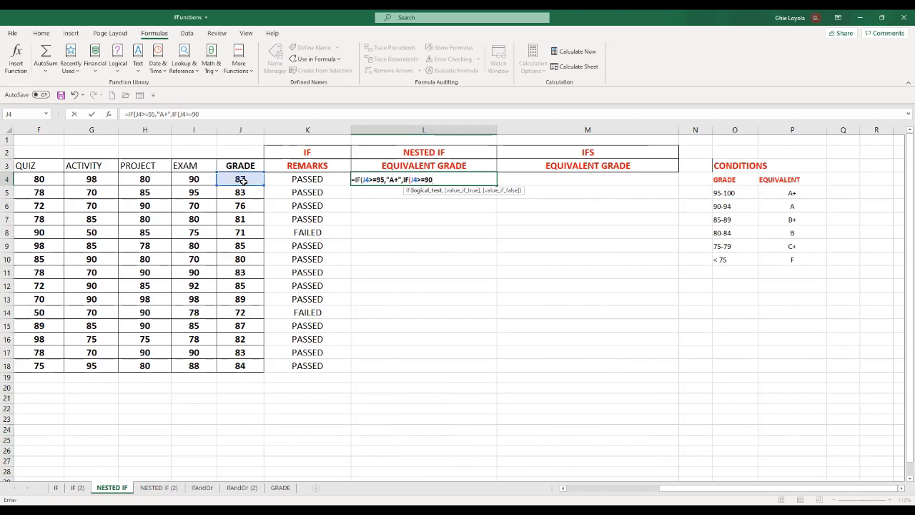
{"action": "type", "text": ","}
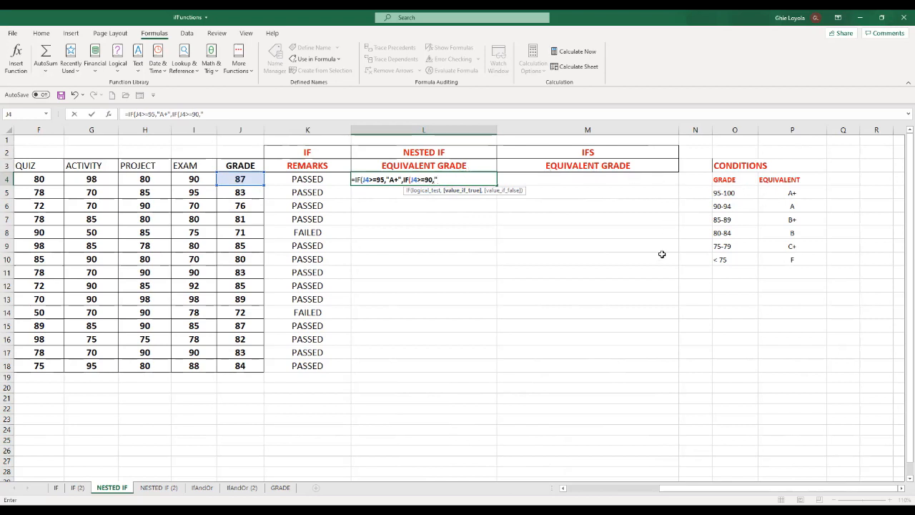
{"action": "type", "text": "A\","}
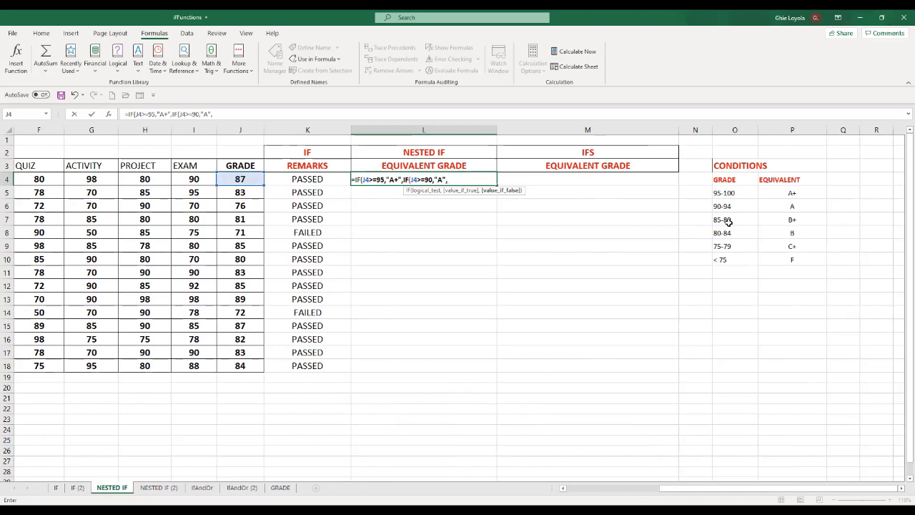
- Nest a third IF in the L4 formula that tests J4>=85 and returns "B+" if true
{"action": "type", "text": "IF"}
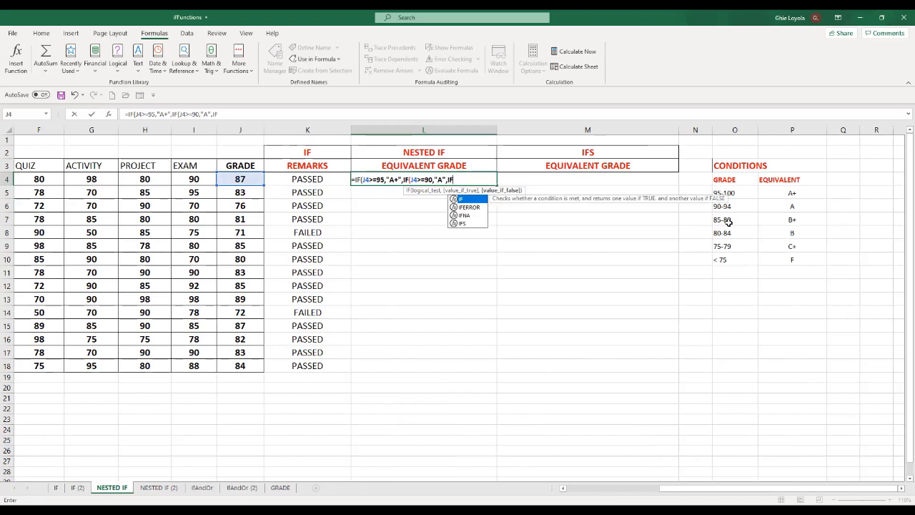
{"action": "type", "text": "("}
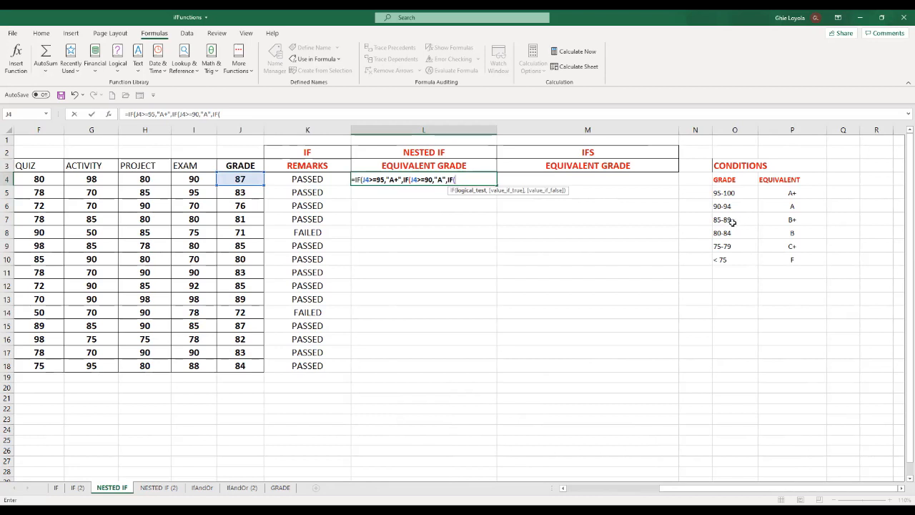
{"action": "type", "text": ">=85"}
{"action": "left_click", "coordinate": [455, 179]}
{"action": "left_click", "coordinate": [242, 181]}
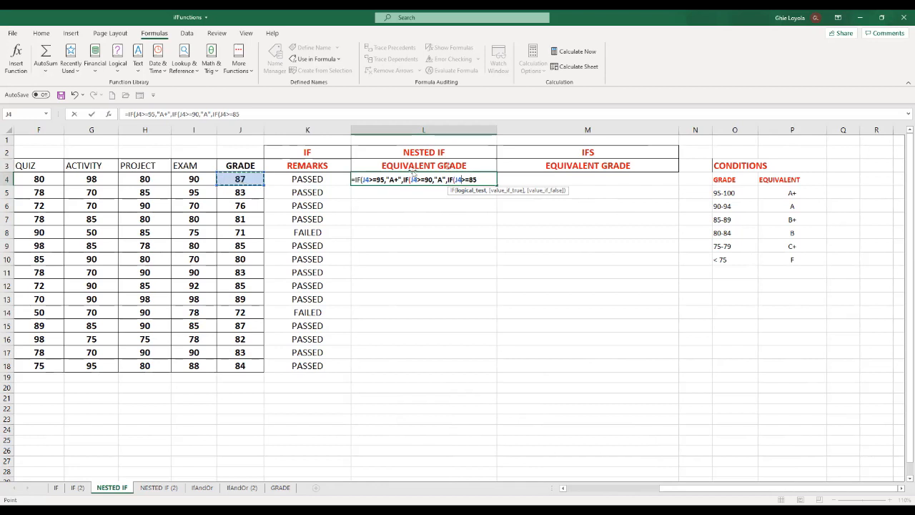
{"action": "left_click", "coordinate": [481, 180]}
{"action": "type", "text": ">=85,"}
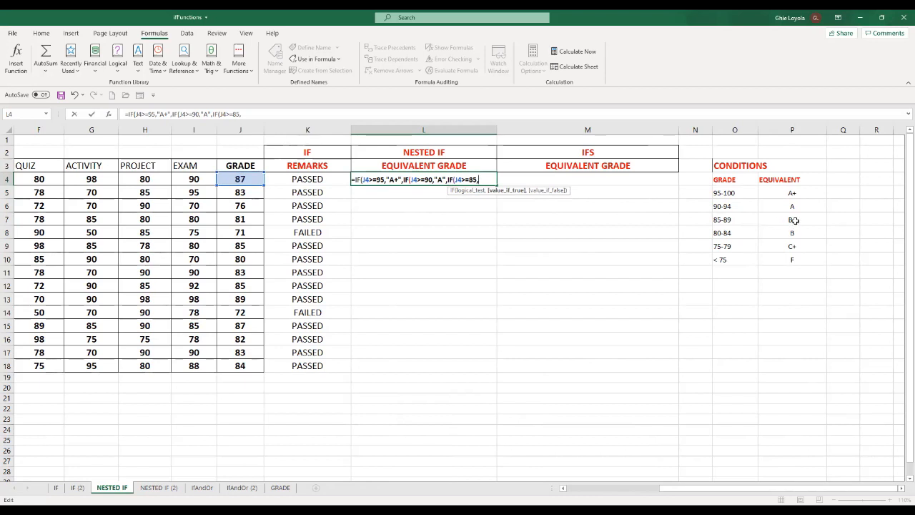
{"action": "type", "text": "\"B"}
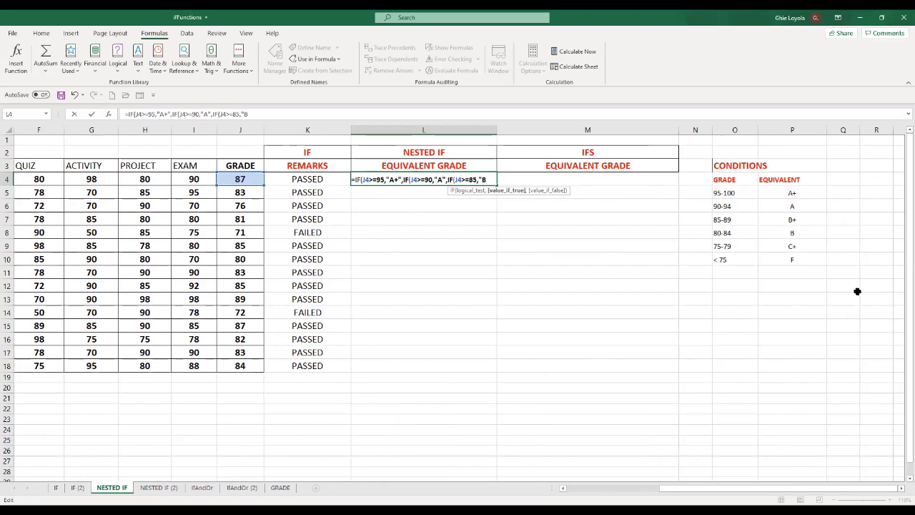
{"action": "type", "text": "+\","}
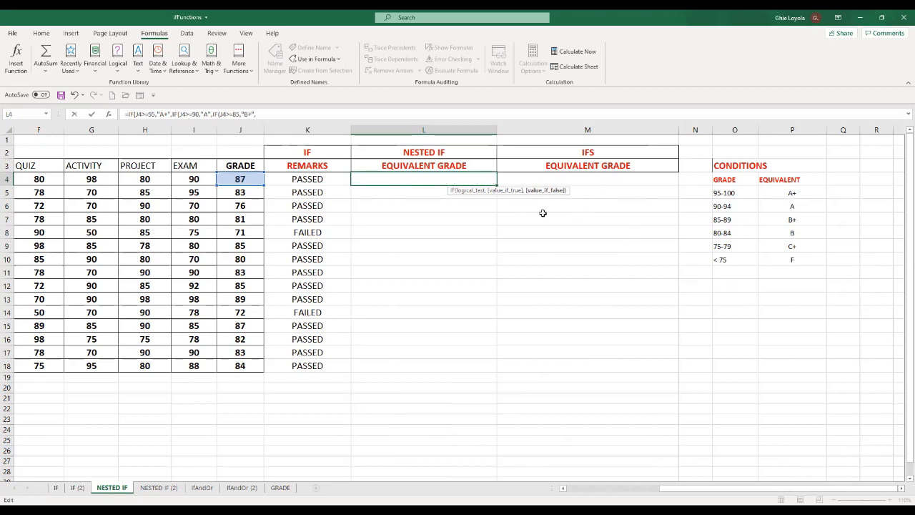
- Nest a fourth IF in the L4 formula that tests J4>=80 and returns "B" if true
{"action": "type", "text": "IF("}
{"action": "left_click", "coordinate": [243, 179]}
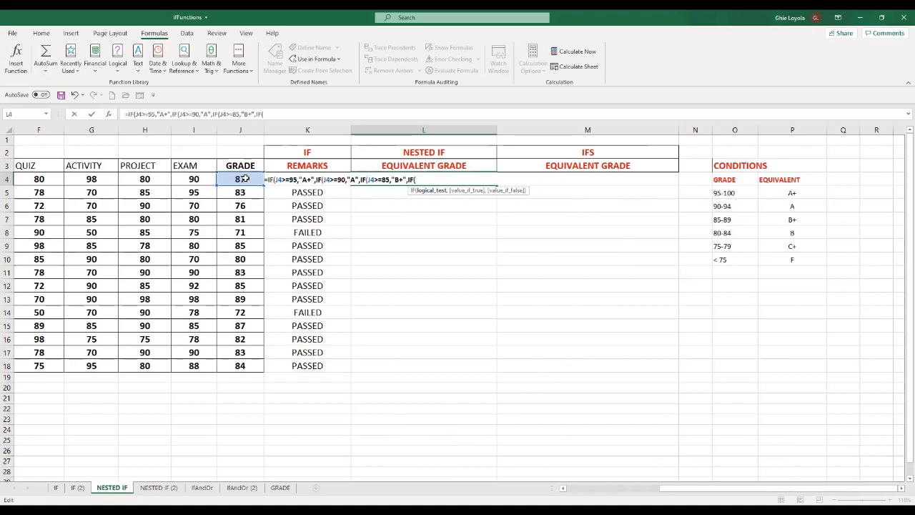
{"action": "type", "text": ">="}
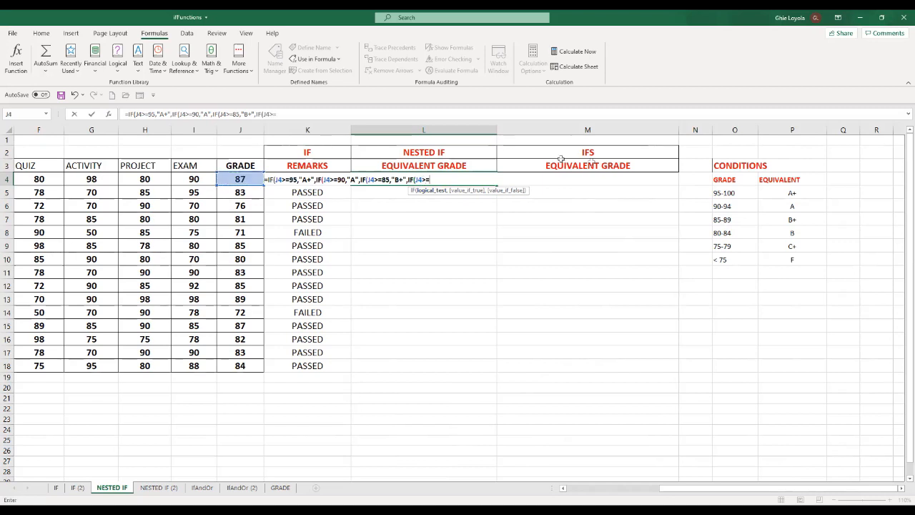
{"action": "type", "text": "80,"}
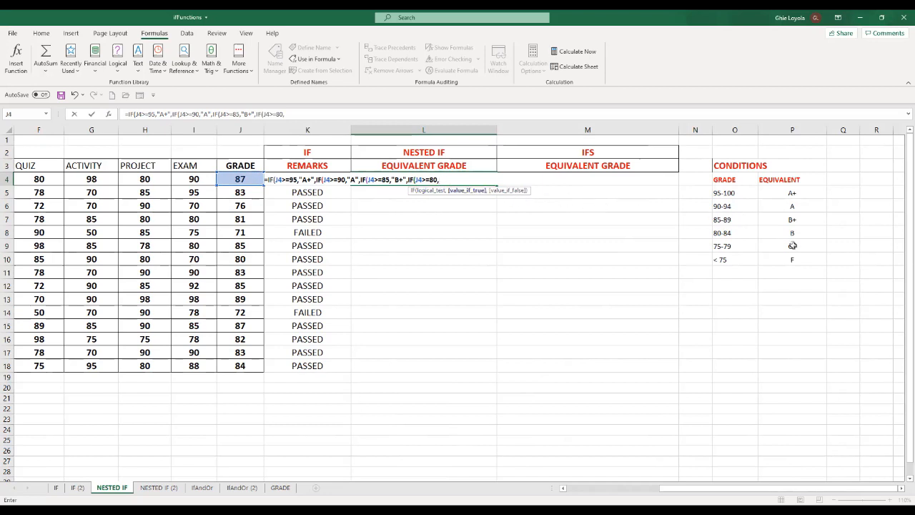
{"action": "type", "text": "\"B"}
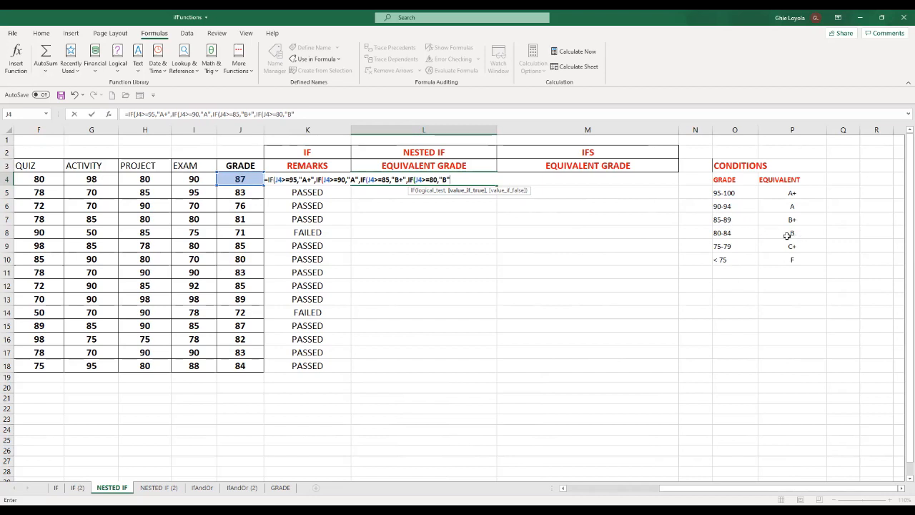
{"action": "type", "text": ","}
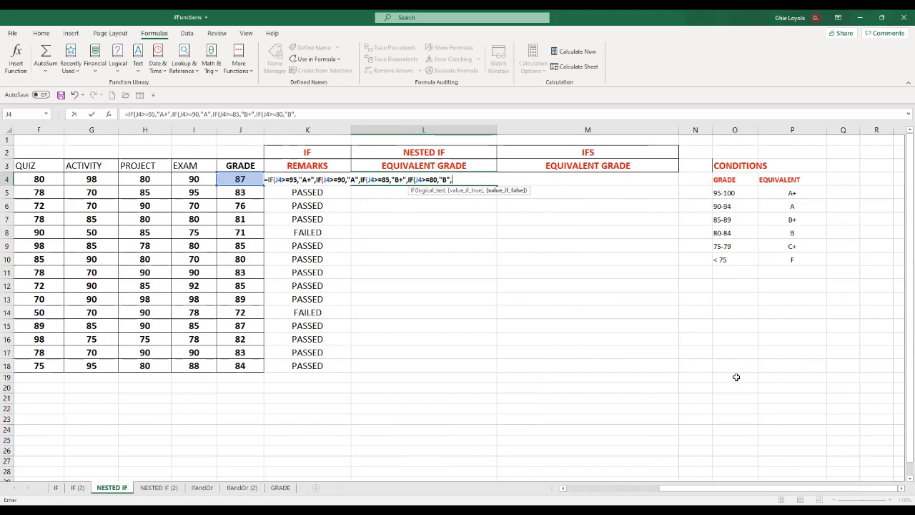
- Nest a fifth IF in the L4 formula that tests J4>=75, returning "C+" if true and "F" if false
{"action": "type", "text": "IF("}
{"action": "left_click", "coordinate": [244, 180]}
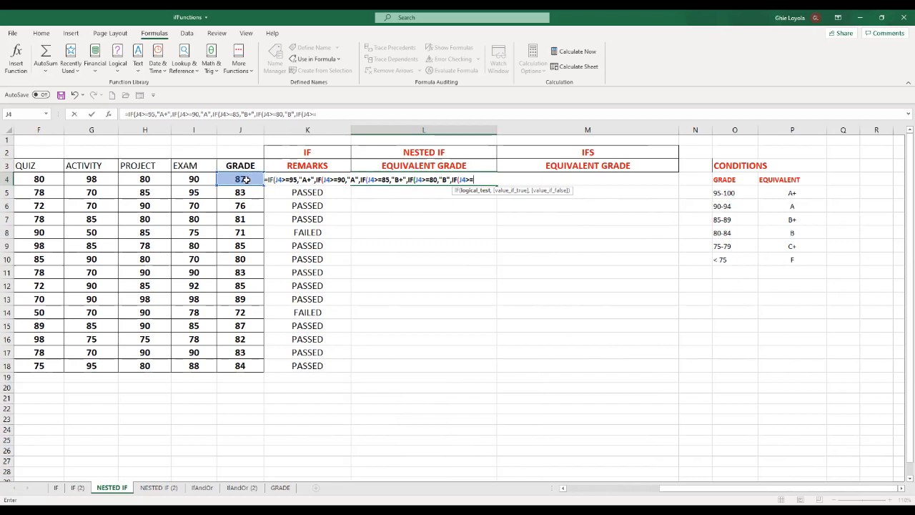
{"action": "type", "text": ">=75,\"C+"}
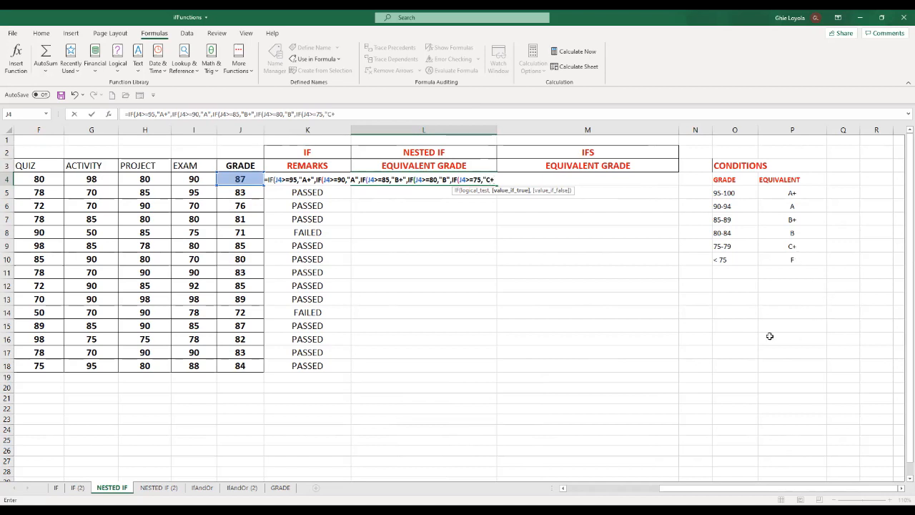
{"action": "type", "text": "\",\"F"}
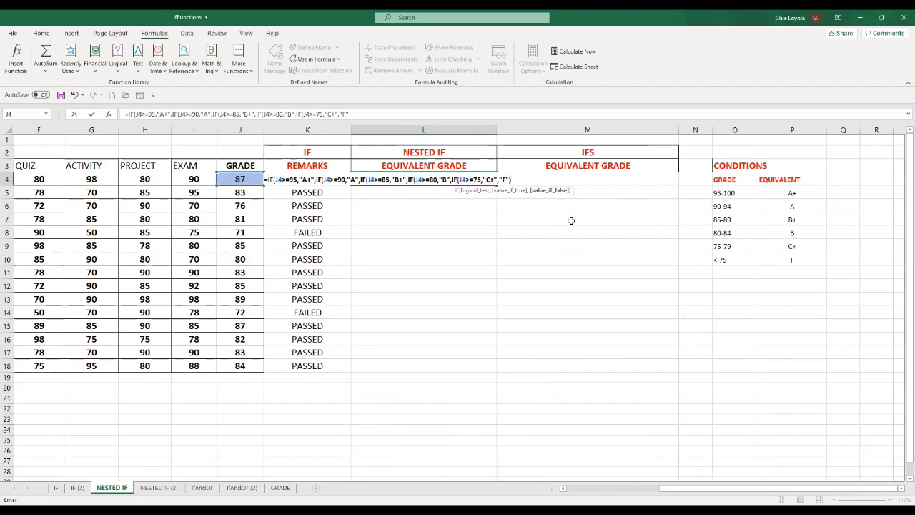
- Complete the L4 formula with five closing parentheses and fill it down the equivalent grade column to L18
{"action": "type", "text": ")"}
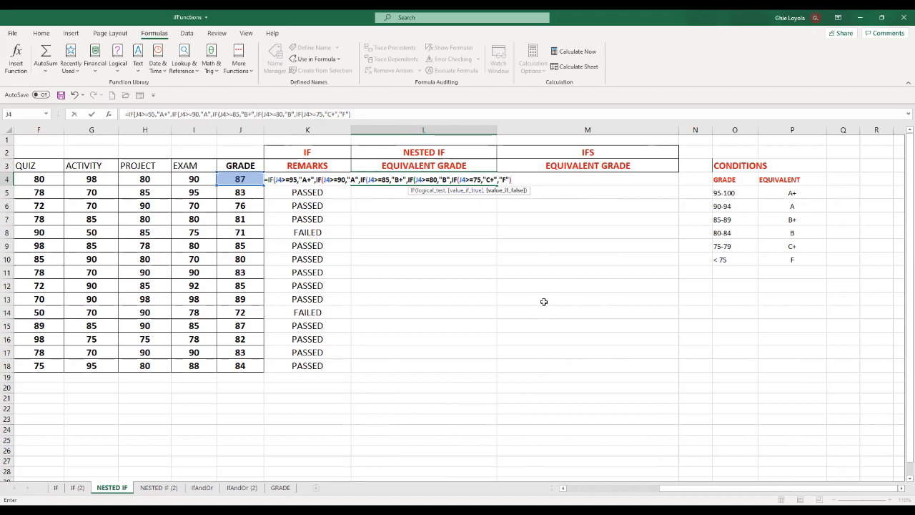
{"action": "type", "text": ")))"}
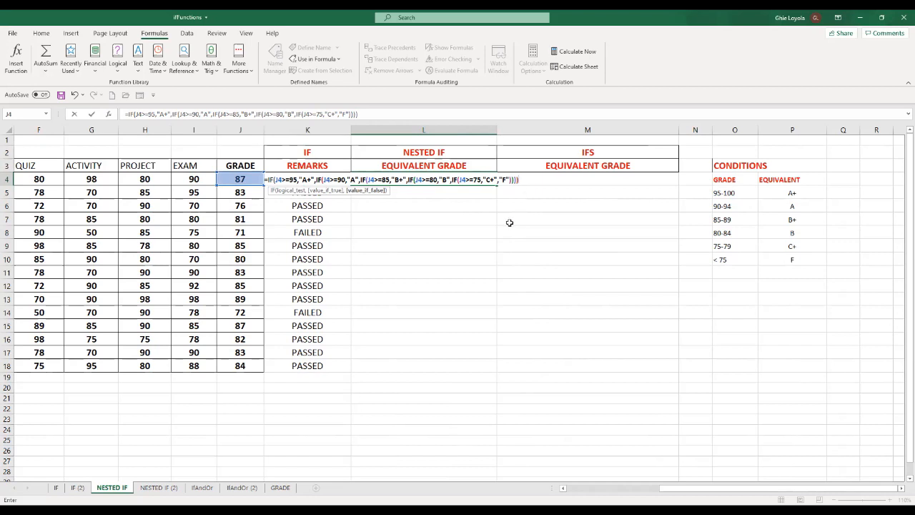
{"action": "type", "text": ")"}
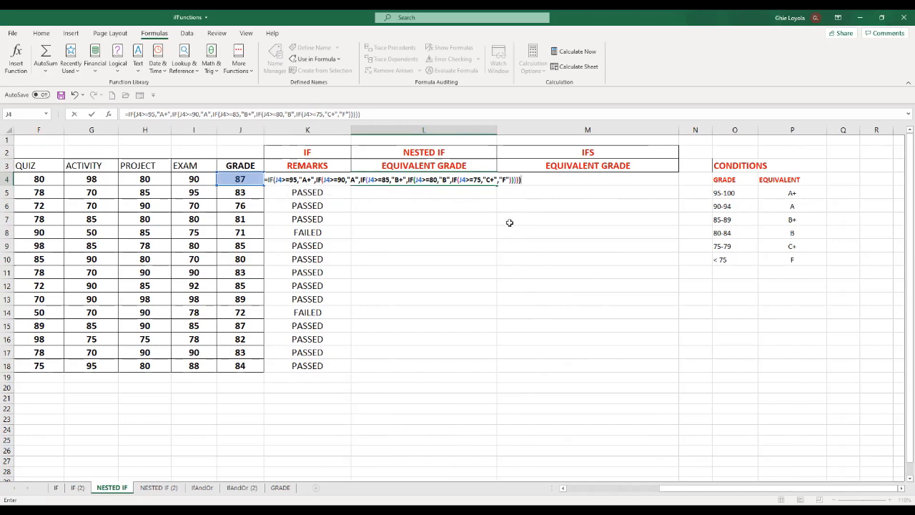
{"action": "key", "text": "Return"}
{"action": "key", "text": "Up"}
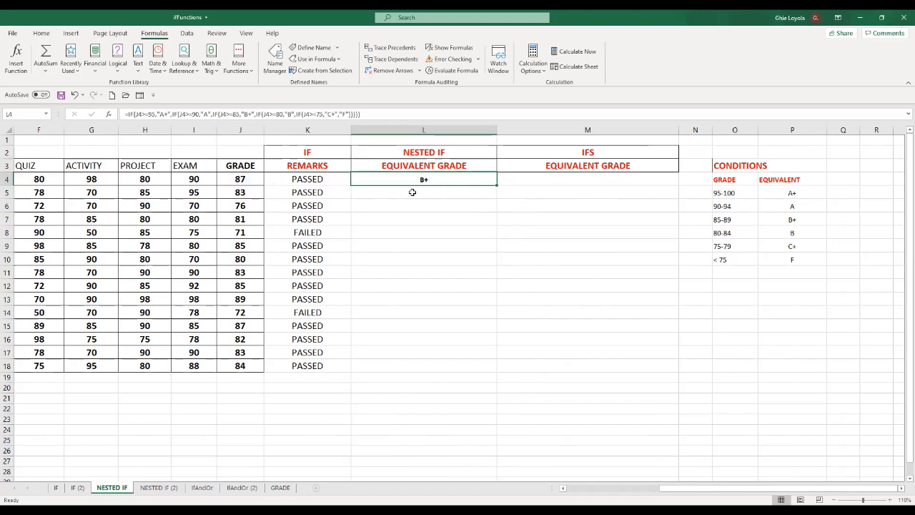
{"action": "double_click", "coordinate": [497, 184]}
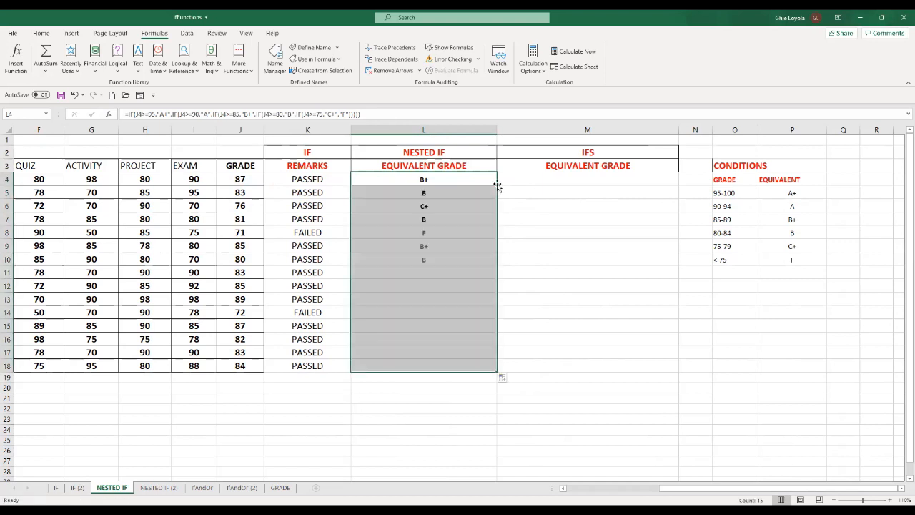
{"action": "left_click", "coordinate": [486, 295]}
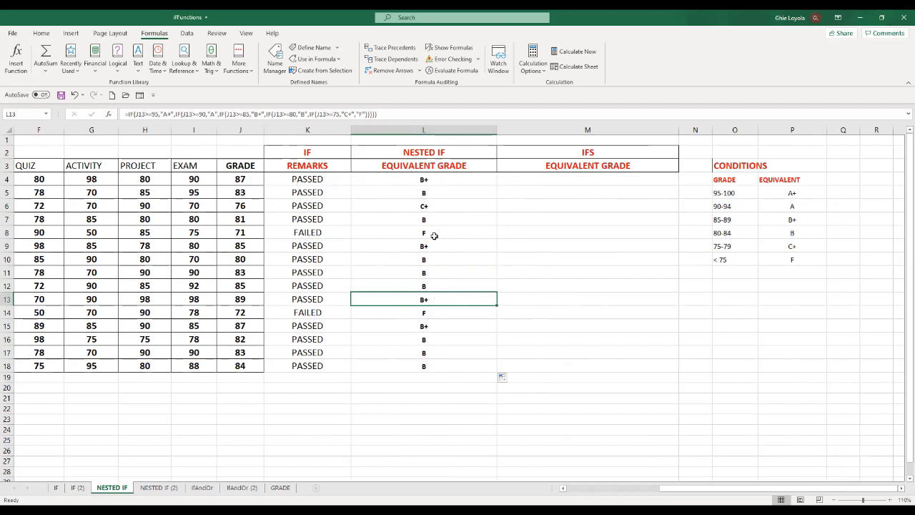
- Check the equivalent grades in rows 4, 14 and 10 against their numeric grades and the conditions table
{"action": "left_click_drag", "start_coordinate": [442, 326], "coordinate": [443, 313]}
{"action": "left_click", "coordinate": [437, 180]}
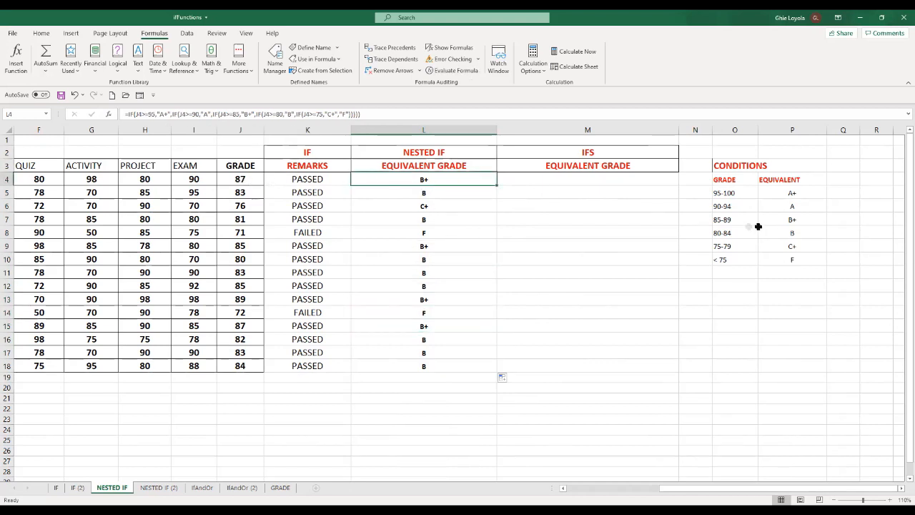
{"action": "left_click", "coordinate": [737, 222]}
{"action": "left_click", "coordinate": [795, 220]}
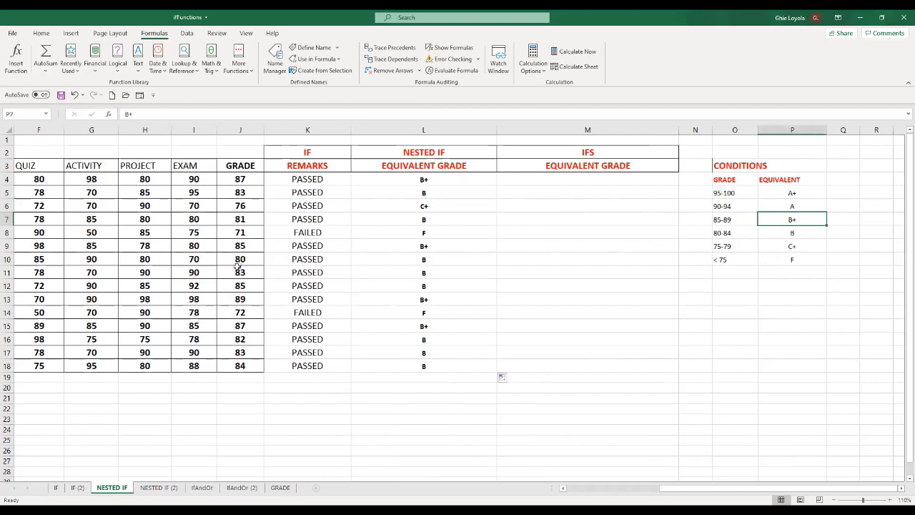
{"action": "left_click", "coordinate": [239, 312]}
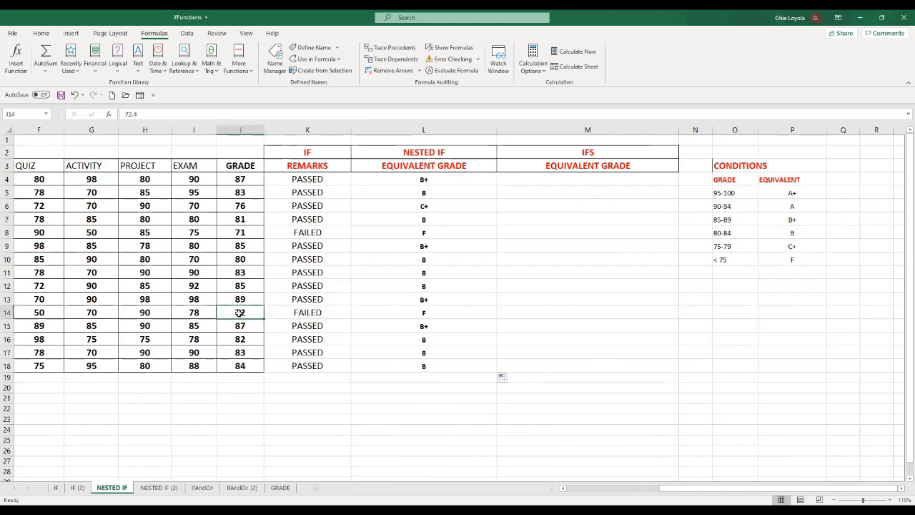
{"action": "left_click", "coordinate": [429, 314]}
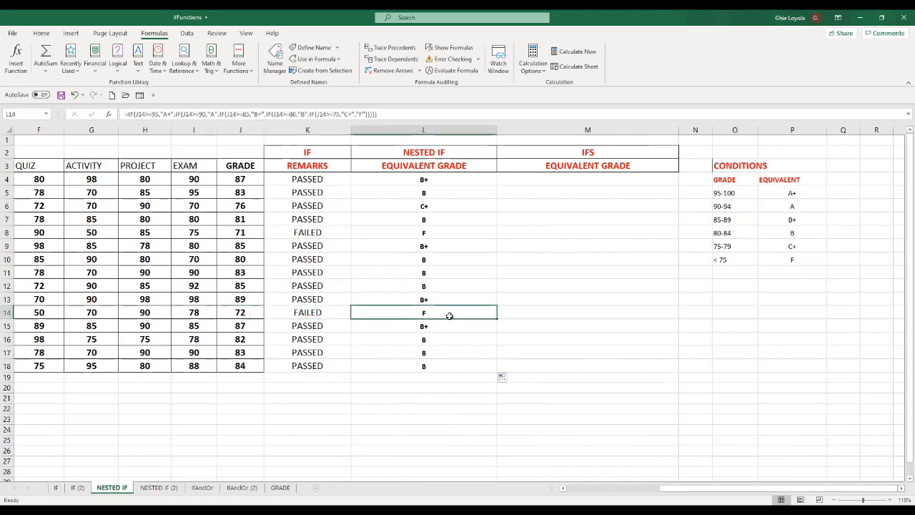
{"action": "left_click", "coordinate": [739, 262]}
{"action": "left_click", "coordinate": [797, 260]}
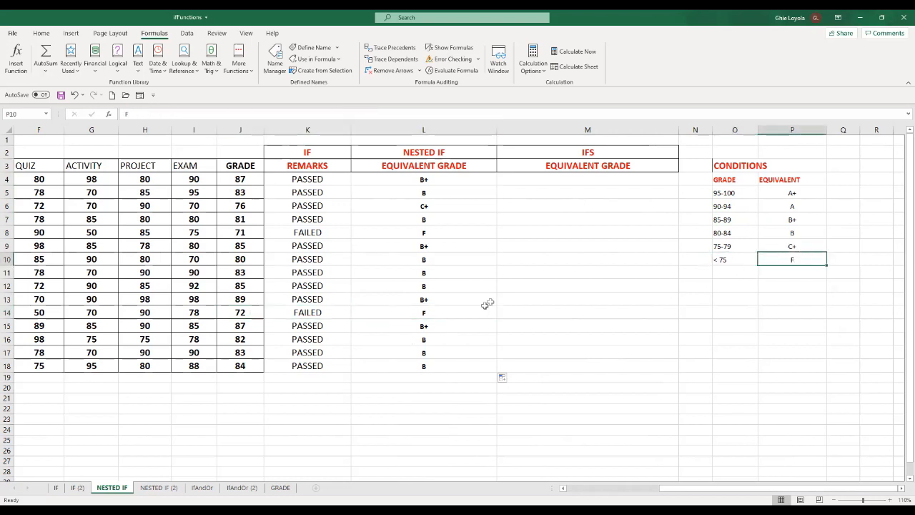
{"action": "left_click", "coordinate": [242, 258]}
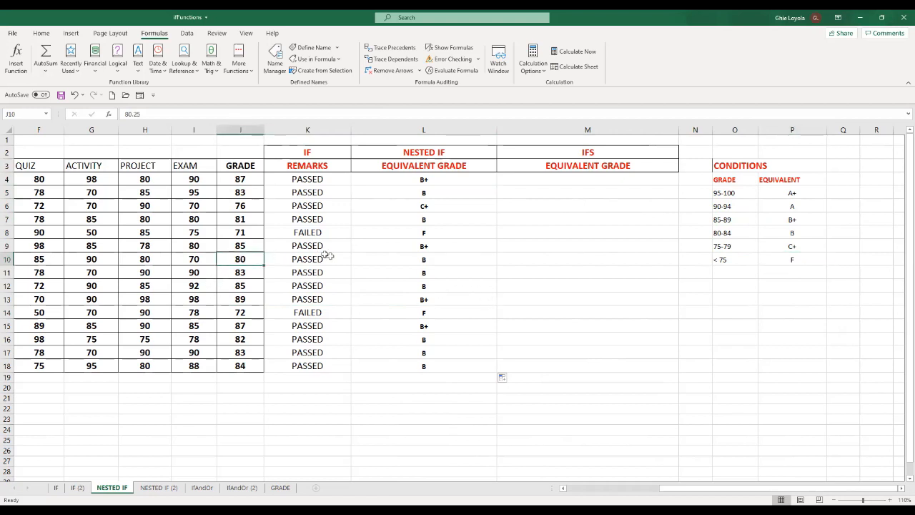
{"action": "left_click", "coordinate": [422, 260]}
{"action": "left_click", "coordinate": [740, 234]}
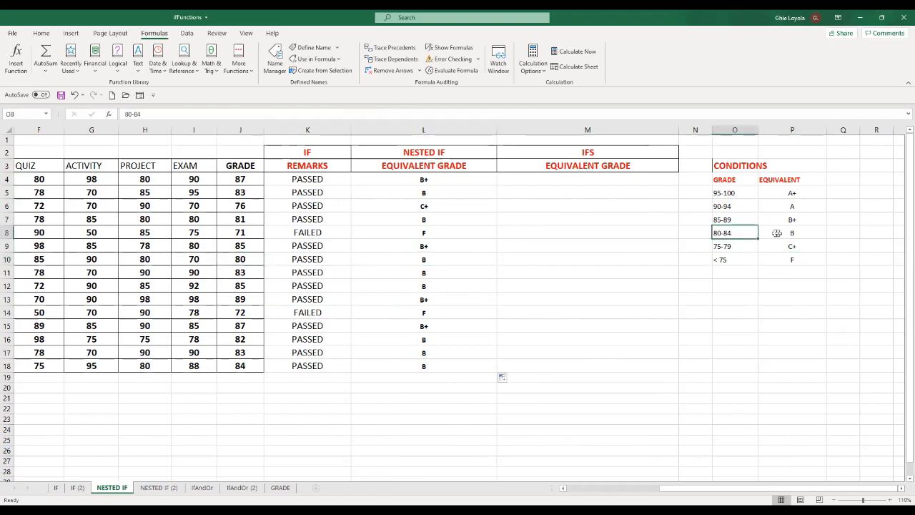
{"action": "left_click", "coordinate": [791, 233]}
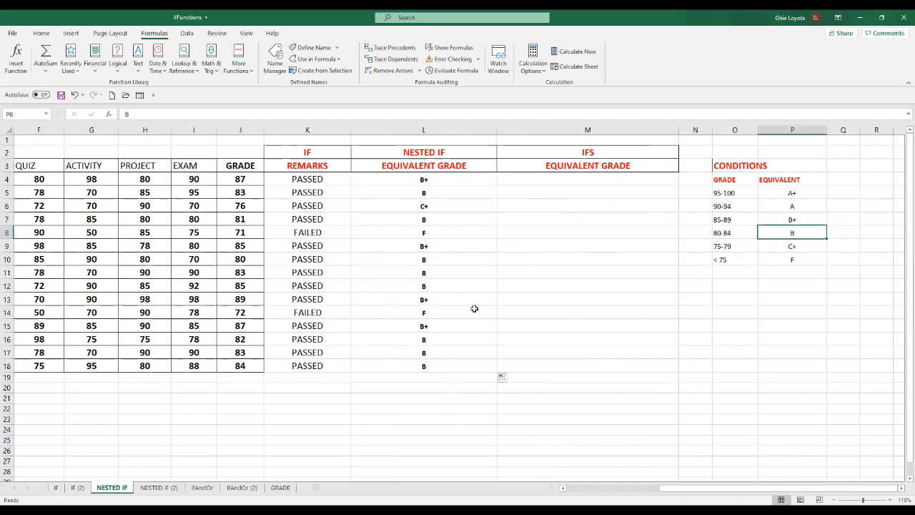
- Review the nested IF formula in L4 and compare the NESTED IF and IFS column headings
{"action": "left_click", "coordinate": [443, 180]}
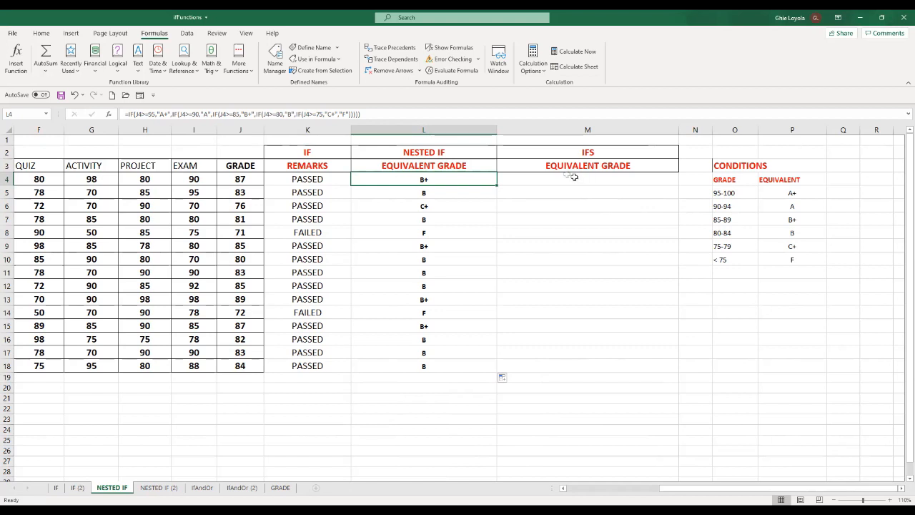
{"action": "left_click", "coordinate": [433, 152]}
{"action": "left_click", "coordinate": [443, 163]}
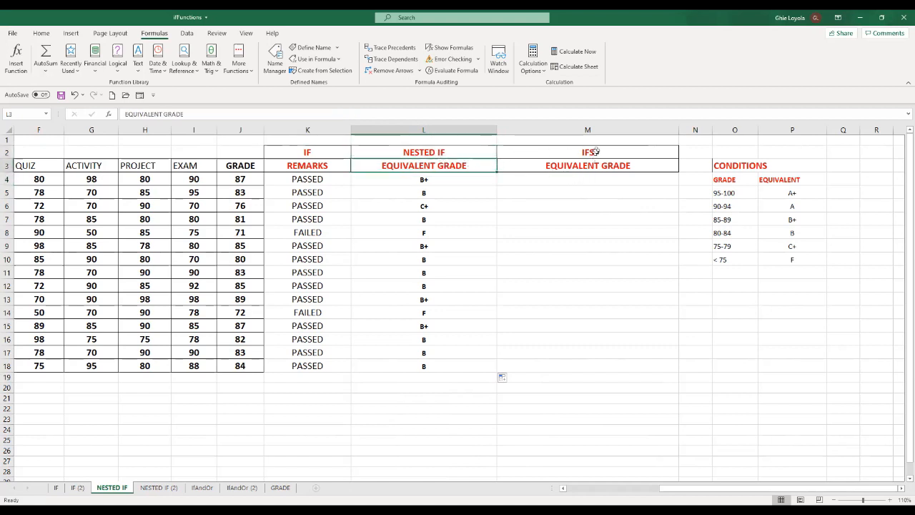
{"action": "left_click", "coordinate": [594, 152]}
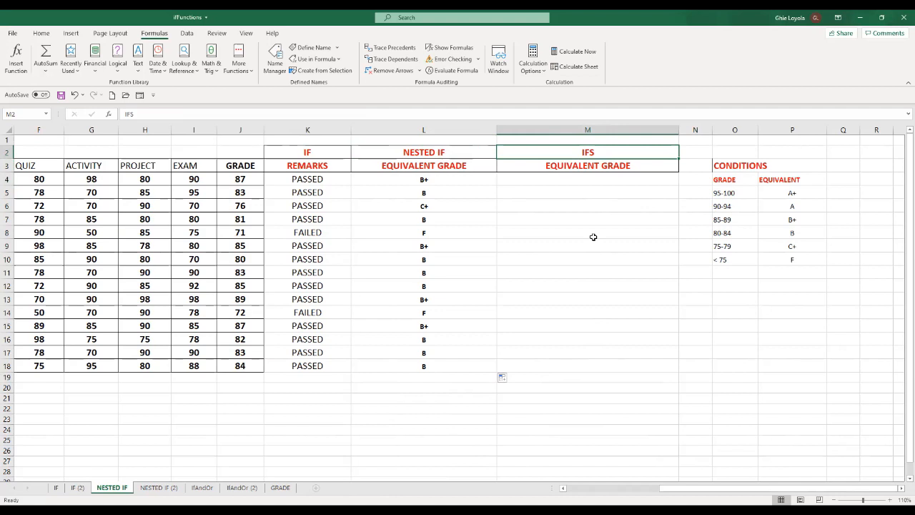
{"action": "left_click", "coordinate": [587, 184]}
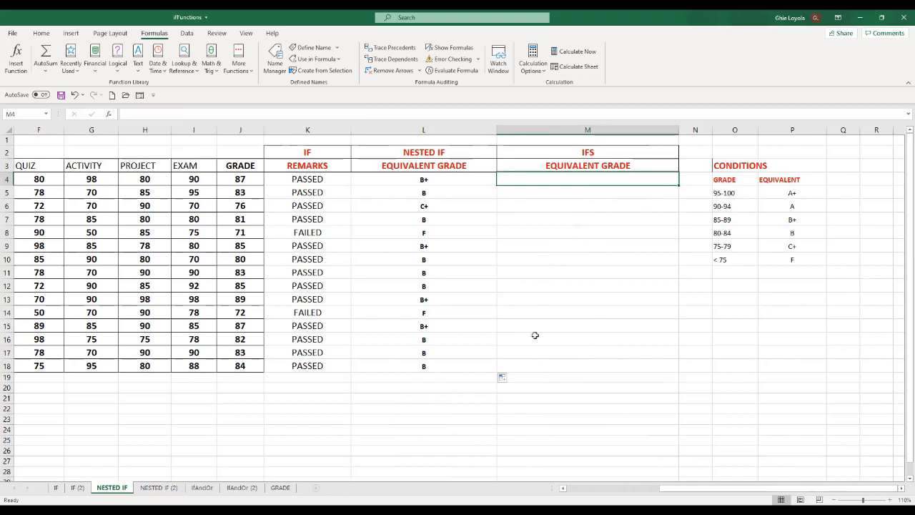
{"action": "left_click", "coordinate": [582, 309]}
{"action": "left_click", "coordinate": [571, 180]}
{"action": "left_click", "coordinate": [439, 153]}
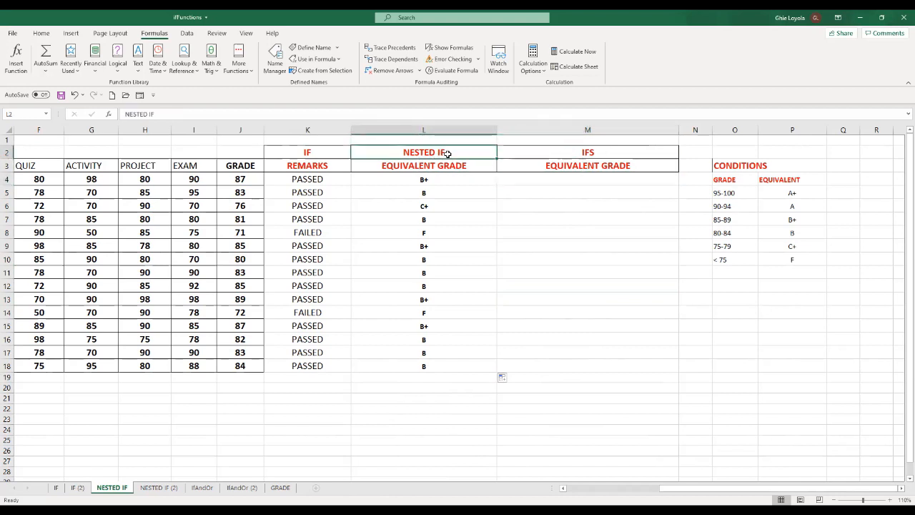
- Insert the Logical function IFS into cell M4, keeping the grade and conditions columns in view beside its arguments
{"action": "left_click", "coordinate": [534, 181]}
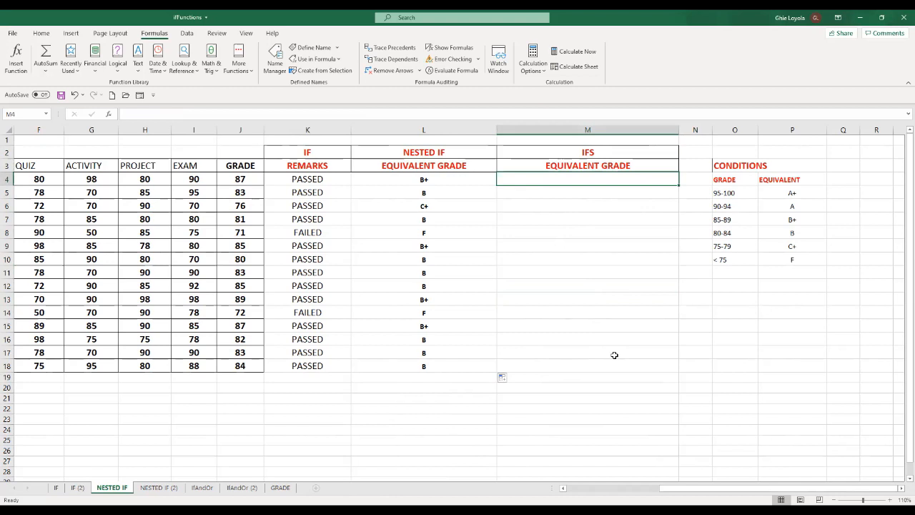
{"action": "left_click", "coordinate": [110, 115]}
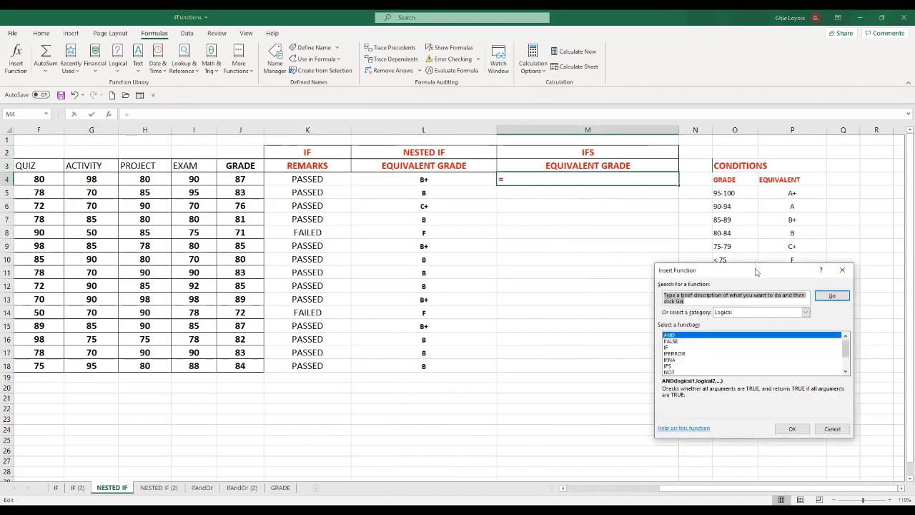
{"action": "left_click_drag", "start_coordinate": [756, 263], "coordinate": [750, 152]}
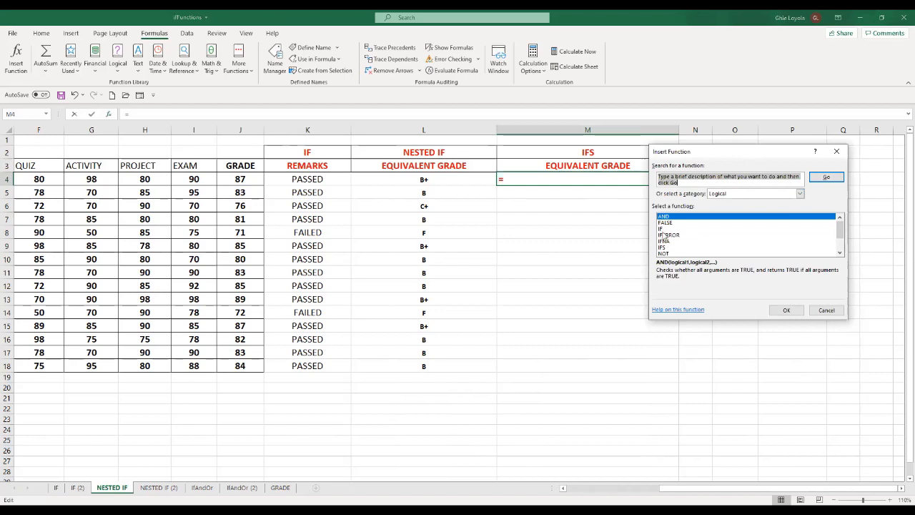
{"action": "left_click", "coordinate": [662, 247]}
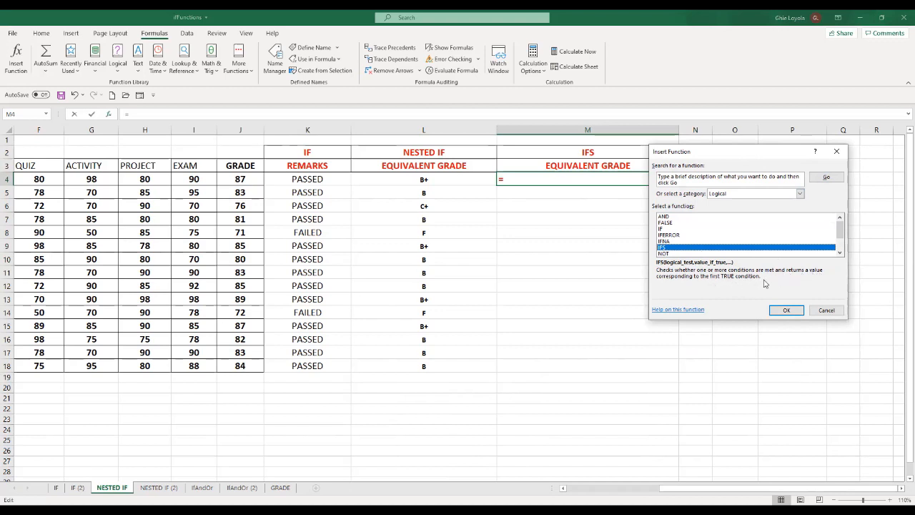
{"action": "left_click", "coordinate": [789, 311]}
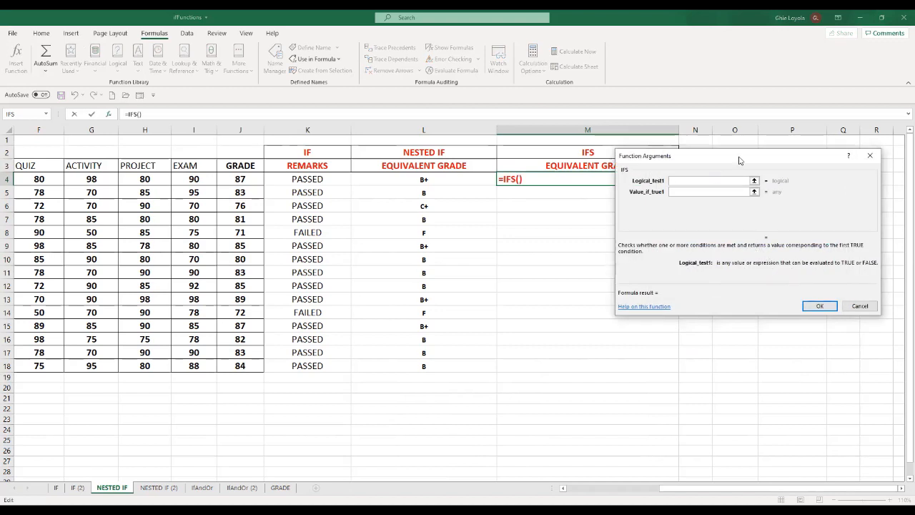
{"action": "left_click_drag", "start_coordinate": [740, 160], "coordinate": [601, 279]}
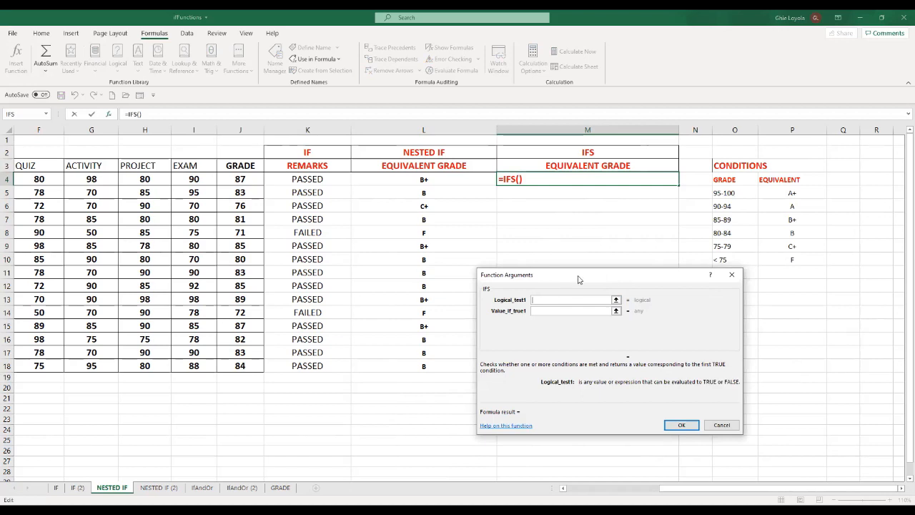
{"action": "left_click_drag", "start_coordinate": [579, 279], "coordinate": [467, 244]}
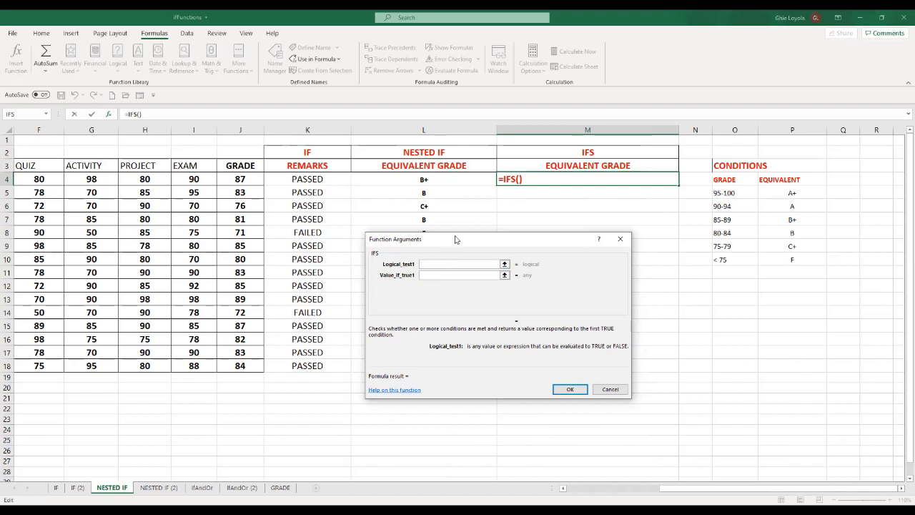
{"action": "left_click_drag", "start_coordinate": [455, 240], "coordinate": [717, 260]}
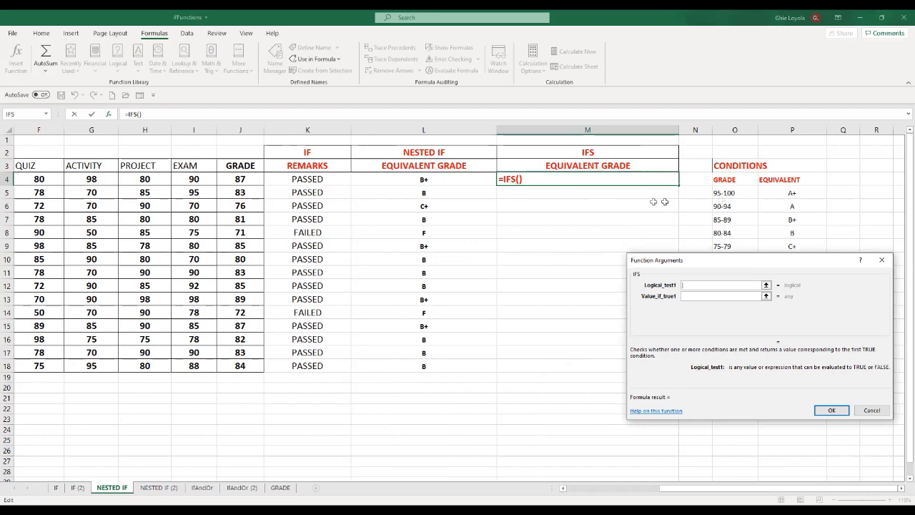
- Set the first IFS condition in M4 to J4>=95, returning "A+" if true
{"action": "left_click", "coordinate": [245, 181]}
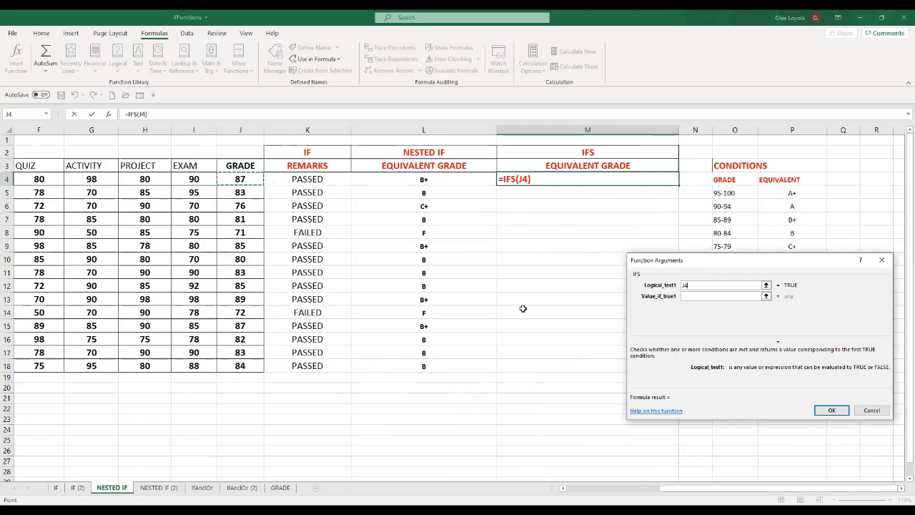
{"action": "type", "text": ">=95"}
{"action": "left_click", "coordinate": [707, 297]}
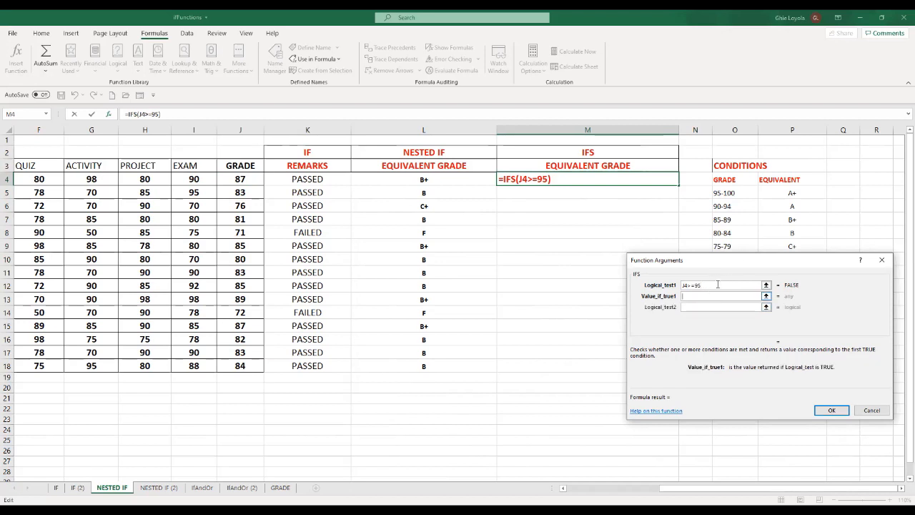
{"action": "type", "text": "A+"}
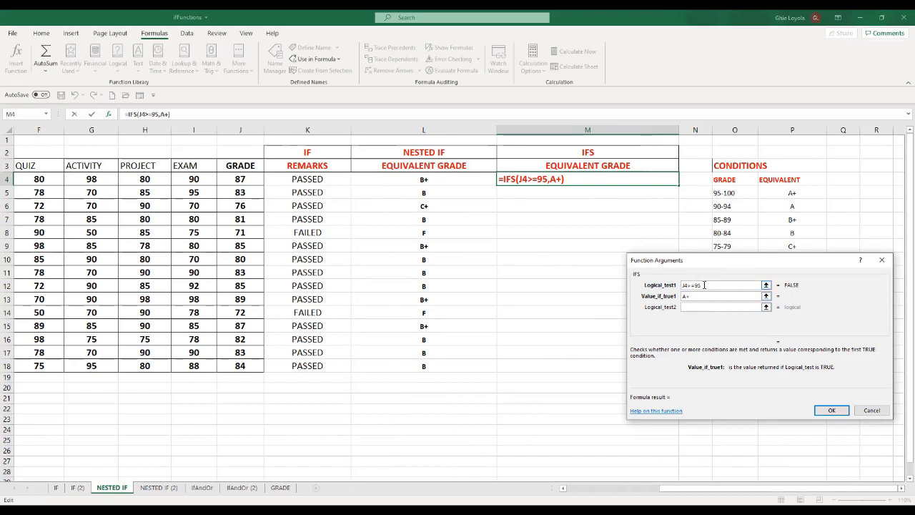
- Add the second IFS condition J4>=90 to the M4 formula, returning "A" if true
{"action": "left_click", "coordinate": [694, 307]}
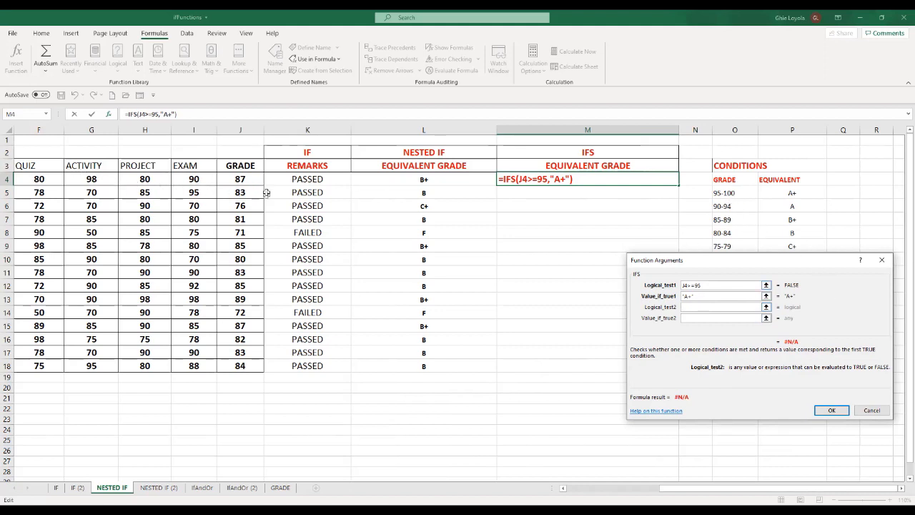
{"action": "left_click", "coordinate": [239, 179]}
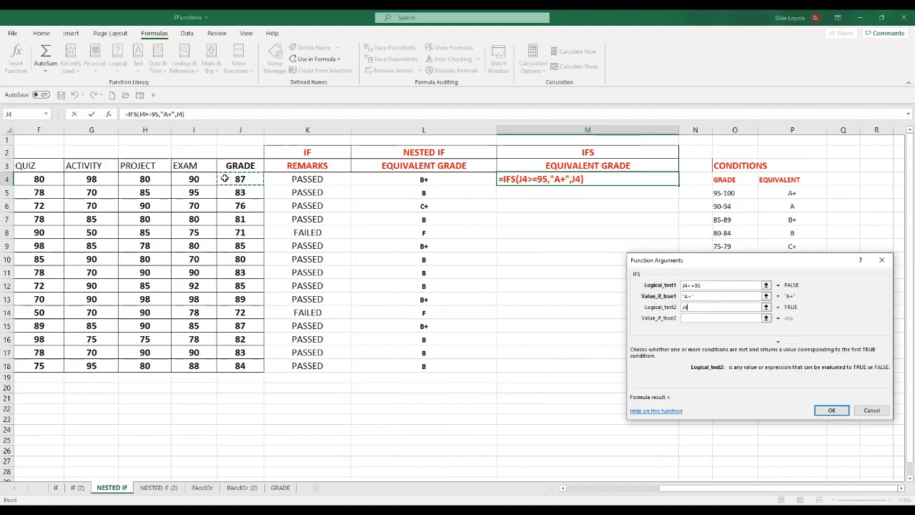
{"action": "type", "text": ">=90"}
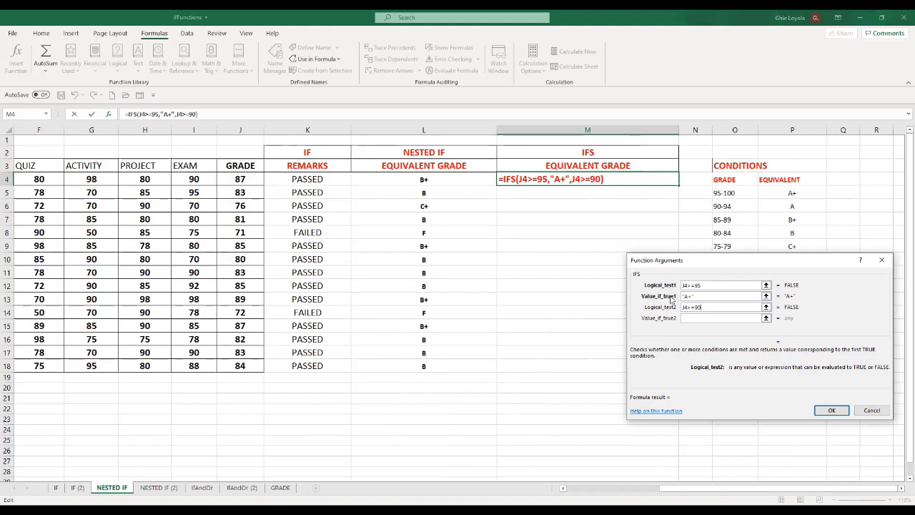
{"action": "left_click", "coordinate": [701, 319]}
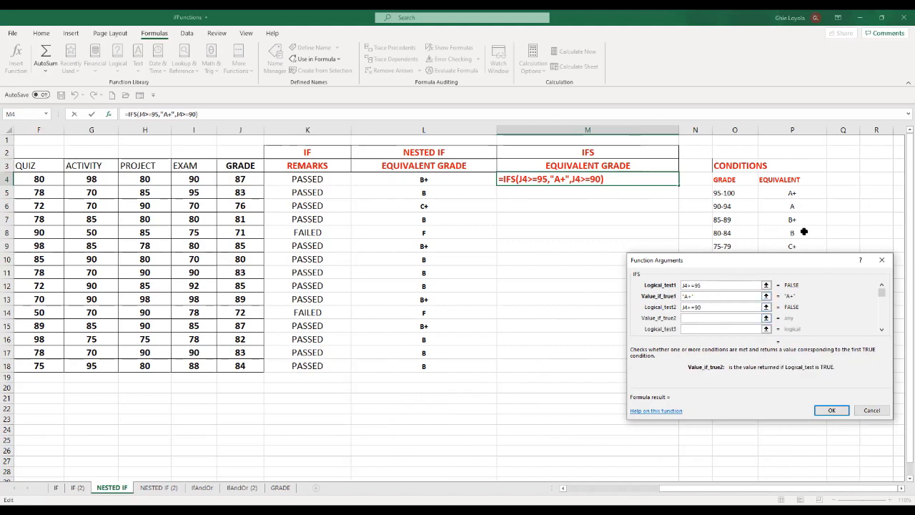
{"action": "type", "text": "A"}
- Add the third IFS condition J4>=85 to the M4 formula, returning "B+" if true
{"action": "left_click", "coordinate": [696, 329]}
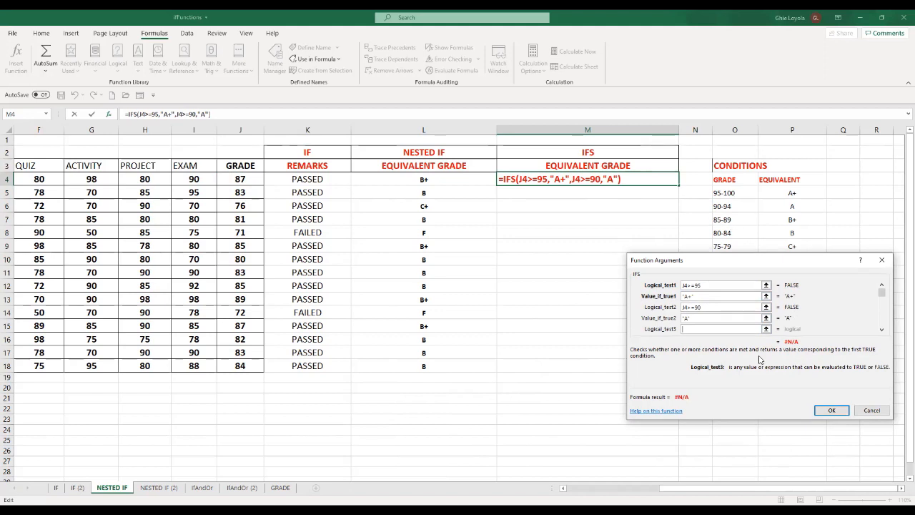
{"action": "left_click", "coordinate": [240, 179]}
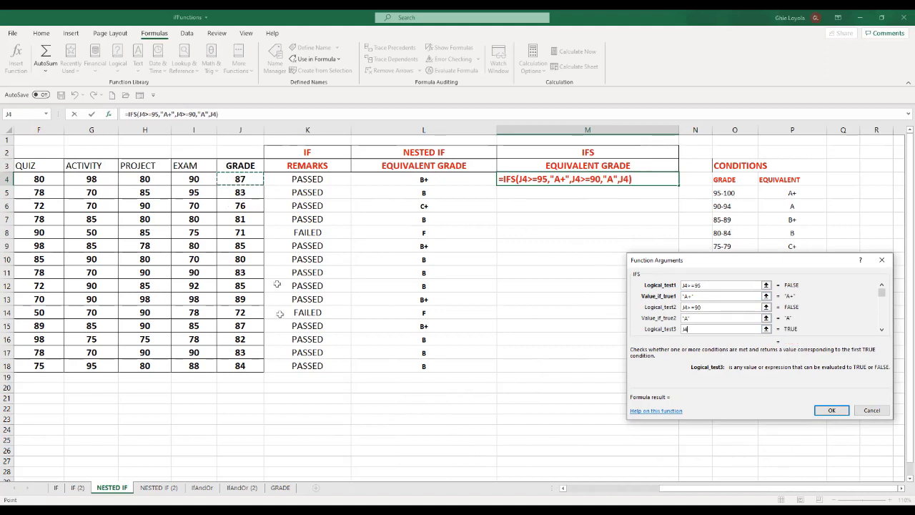
{"action": "type", "text": ">=85"}
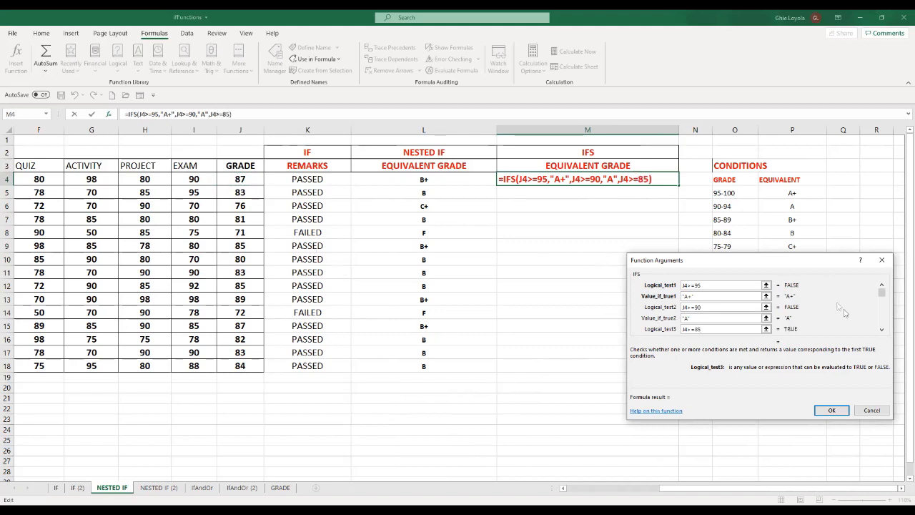
{"action": "left_click", "coordinate": [882, 330]}
{"action": "left_click", "coordinate": [882, 330]}
{"action": "left_click", "coordinate": [882, 330]}
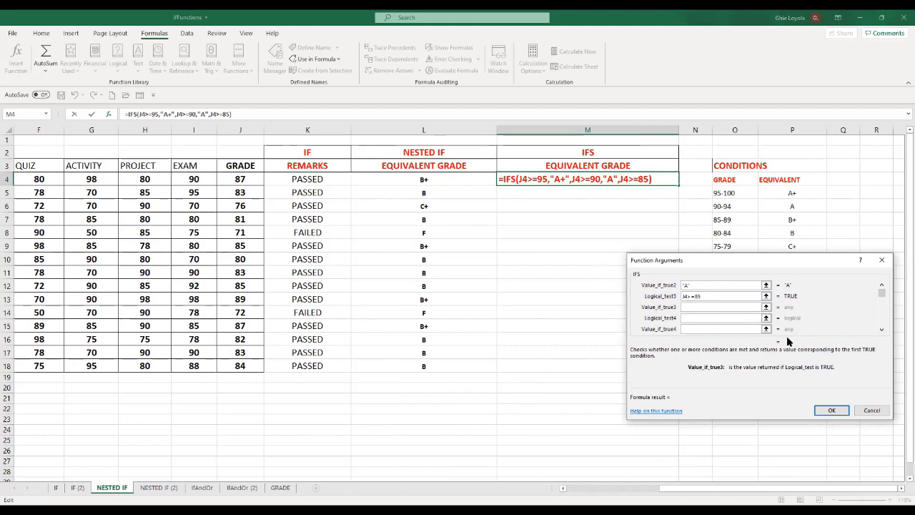
{"action": "type", "text": "B+"}
- Add the fourth IFS condition J4>=80 to the M4 formula, returning "B" if true
{"action": "left_click", "coordinate": [687, 317]}
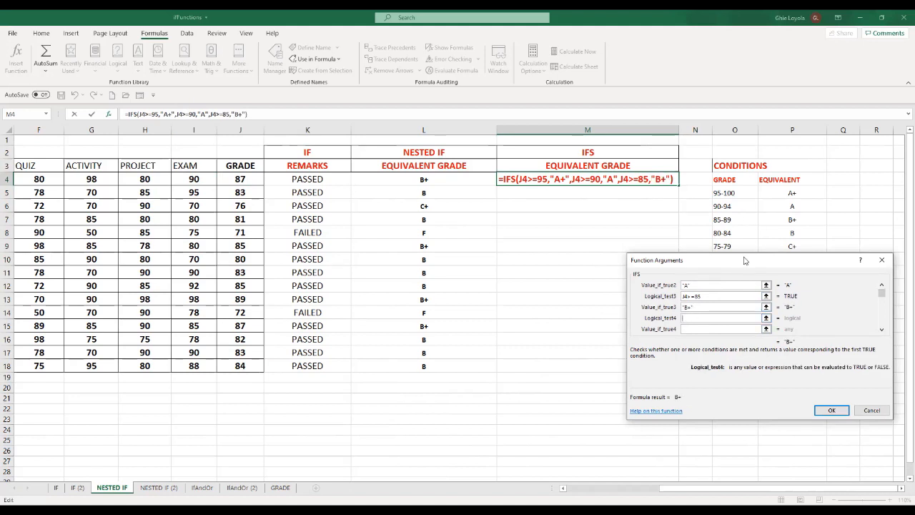
{"action": "left_click_drag", "start_coordinate": [744, 261], "coordinate": [745, 269]}
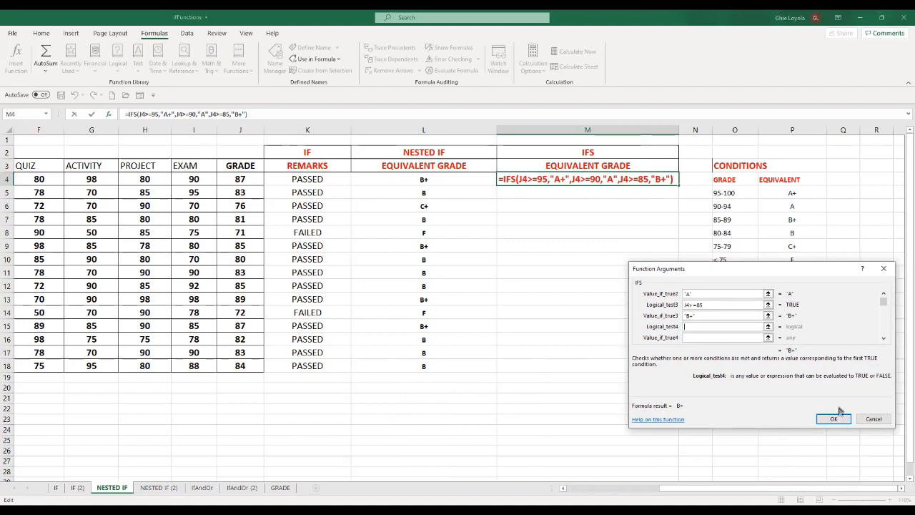
{"action": "left_click", "coordinate": [240, 179]}
{"action": "type", "text": ">=80"}
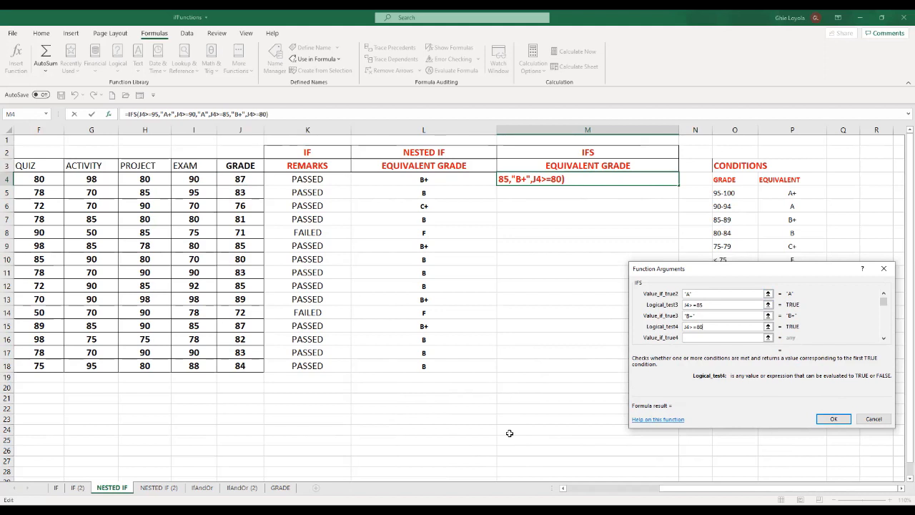
{"action": "left_click", "coordinate": [693, 338]}
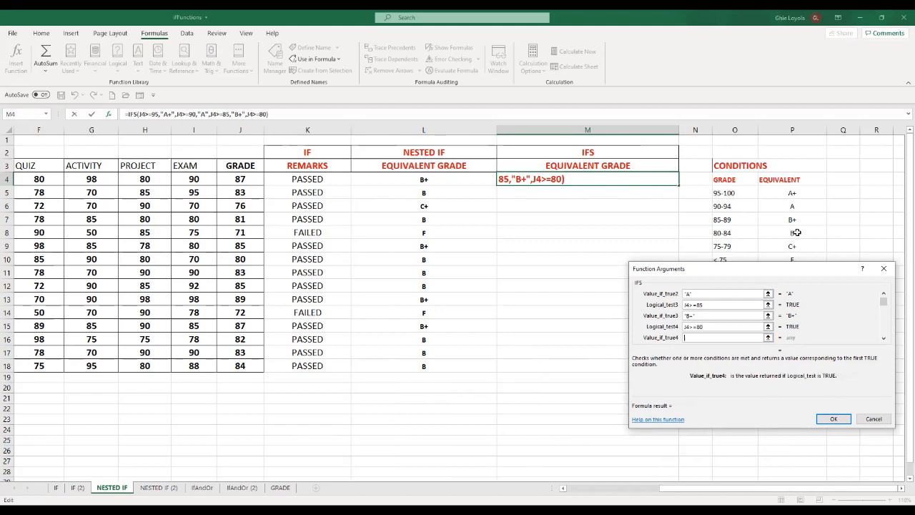
{"action": "type", "text": "B"}
- Add the fifth IFS condition J4>=75 to the M4 formula, returning "C+" if true
{"action": "left_click", "coordinate": [883, 338]}
{"action": "left_click", "coordinate": [883, 338]}
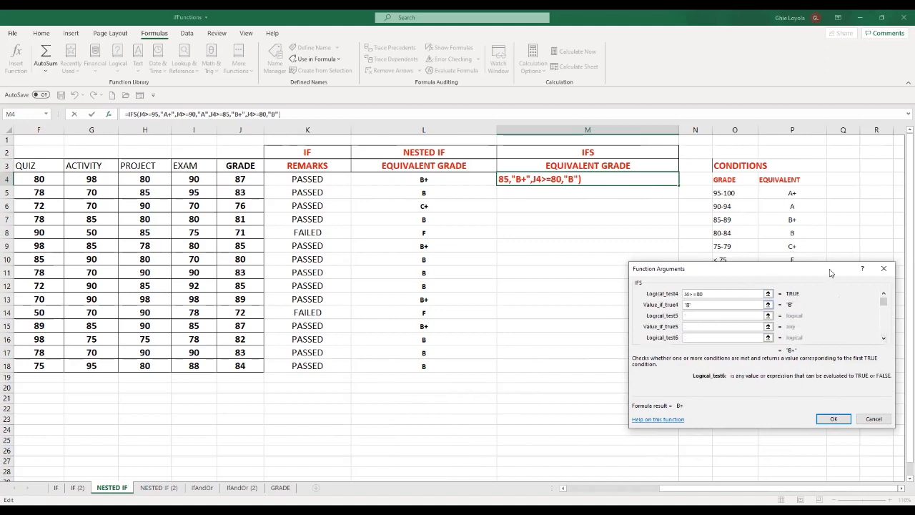
{"action": "left_click_drag", "start_coordinate": [830, 272], "coordinate": [850, 290]}
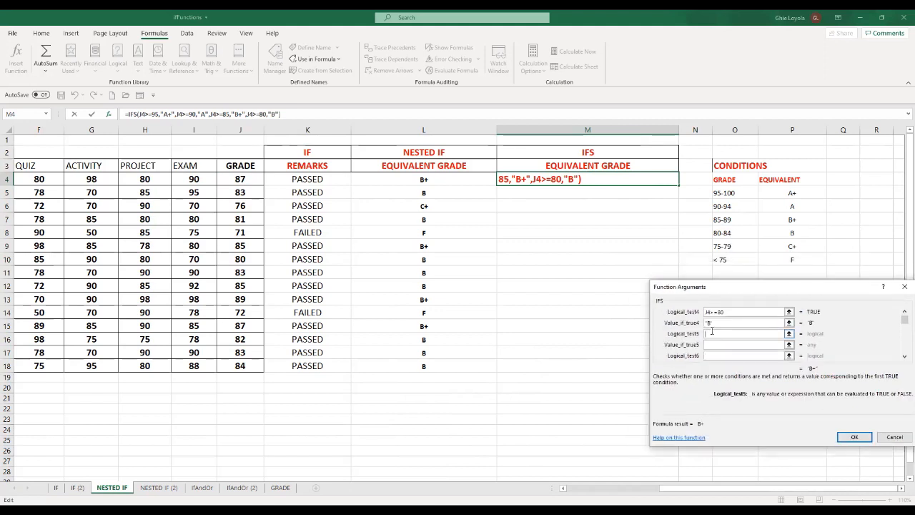
{"action": "left_click", "coordinate": [242, 181]}
{"action": "type", "text": ">="}
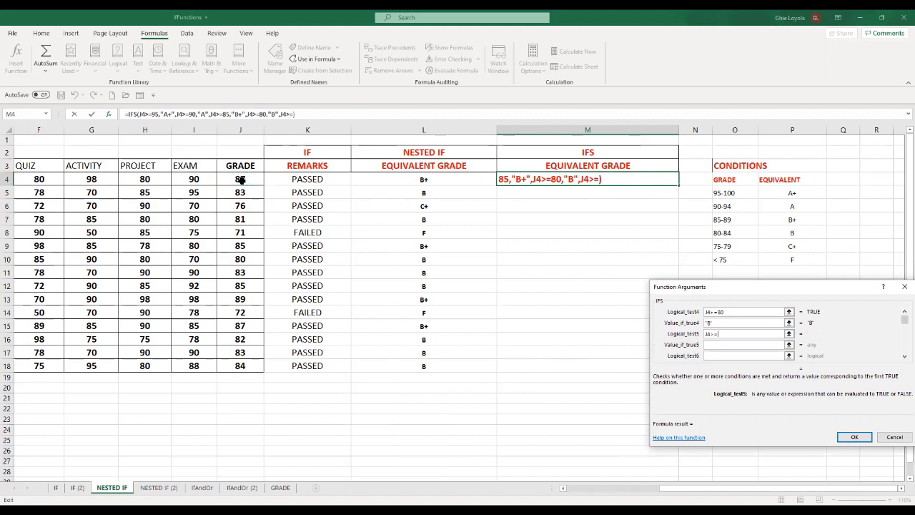
{"action": "type", "text": "75"}
{"action": "left_click", "coordinate": [719, 345]}
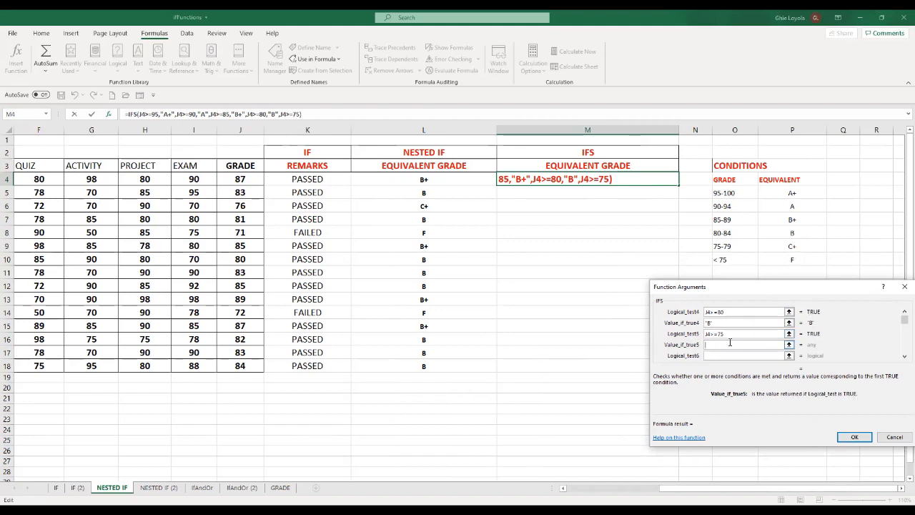
{"action": "type", "text": "c="}
{"action": "key", "text": "BackSpace"}
{"action": "key", "text": "BackSpace"}
{"action": "type", "text": "C+"}
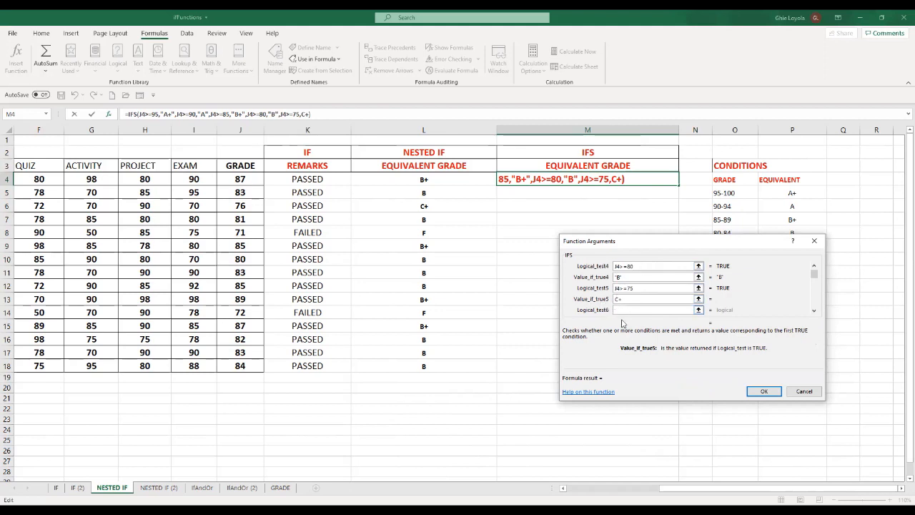
- Add the sixth IFS condition J4<75 to the M4 formula, returning "F" if true
{"action": "left_click", "coordinate": [626, 310]}
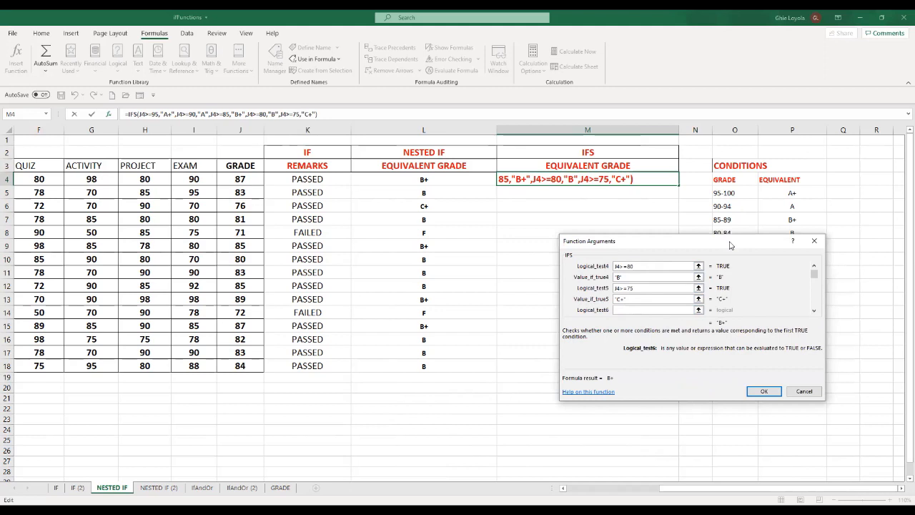
{"action": "left_click_drag", "start_coordinate": [731, 245], "coordinate": [809, 291]}
{"action": "left_click", "coordinate": [245, 179]}
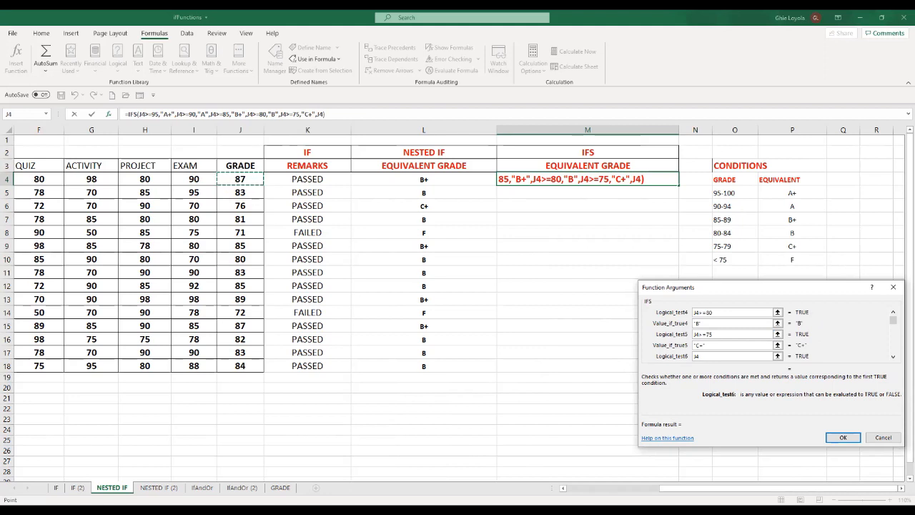
{"action": "type", "text": "<75"}
{"action": "left_click", "coordinate": [893, 356]}
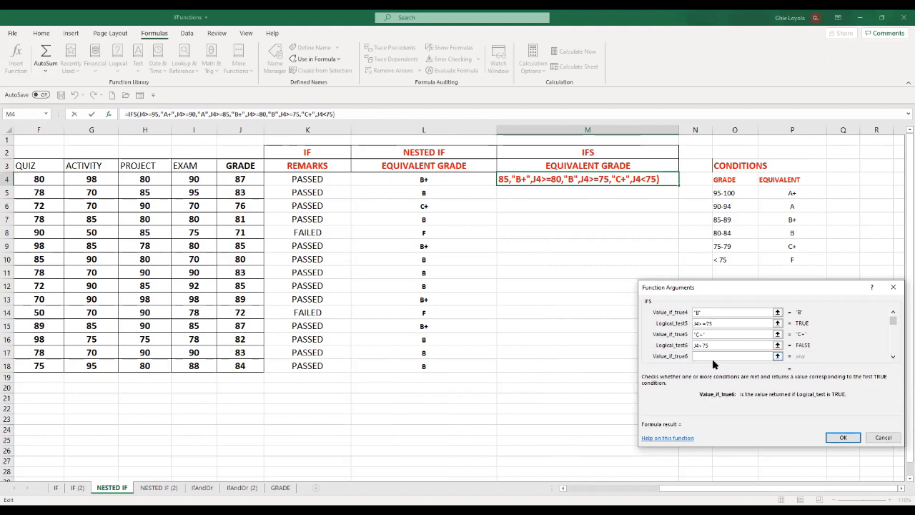
{"action": "type", "text": "F"}
- Complete the IFS formula in M4 and fill it down the equivalent grade column to M18
{"action": "left_click", "coordinate": [842, 439]}
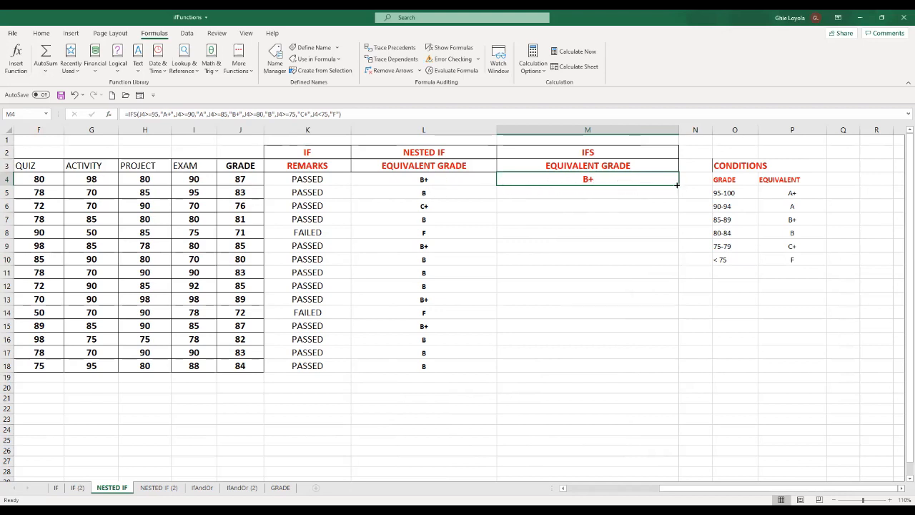
{"action": "left_click_drag", "start_coordinate": [679, 185], "coordinate": [679, 186]}
{"action": "double_click", "coordinate": [679, 185]}
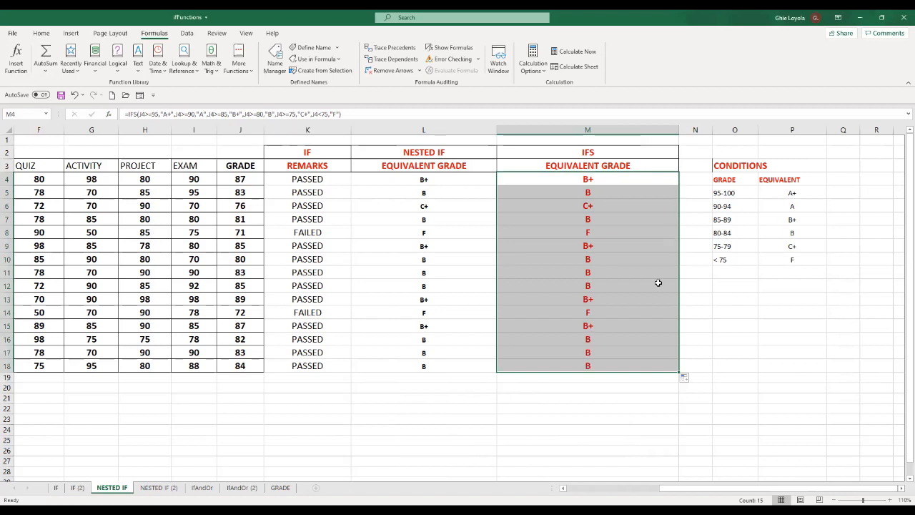
- Compare the nested IF and IFS equivalent grade columns on the NESTED IF sheet
{"action": "left_click", "coordinate": [603, 340]}
{"action": "left_click", "coordinate": [448, 367]}
{"action": "left_click", "coordinate": [509, 366]}
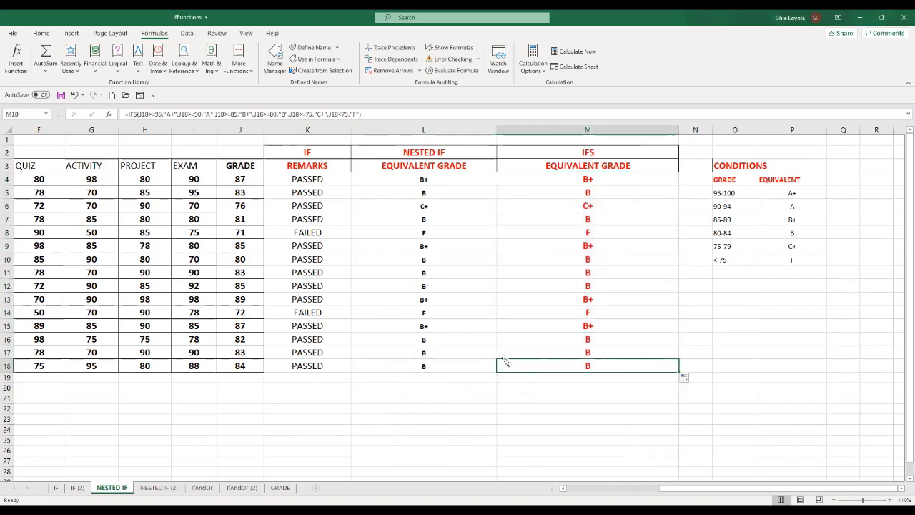
{"action": "left_click", "coordinate": [459, 356]}
{"action": "left_click", "coordinate": [530, 355]}
{"action": "left_click", "coordinate": [573, 323]}
{"action": "left_click", "coordinate": [575, 313]}
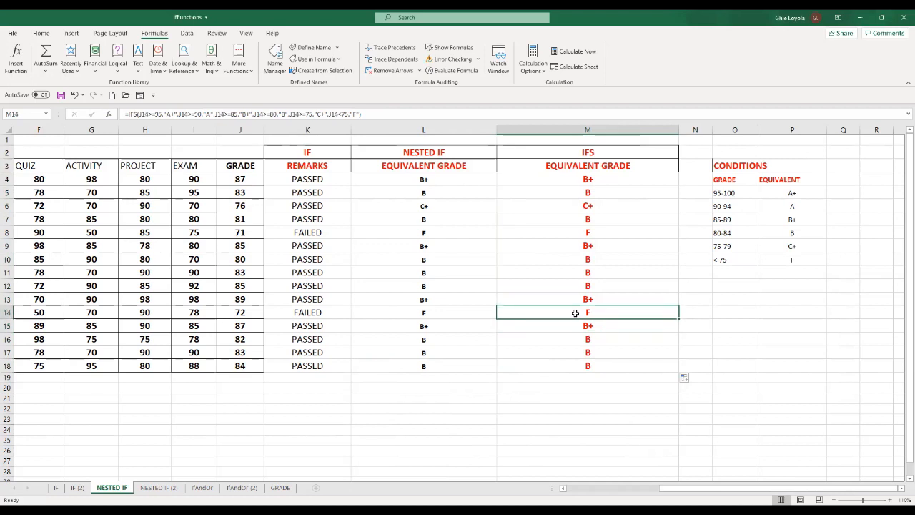
{"action": "left_click", "coordinate": [434, 153]}
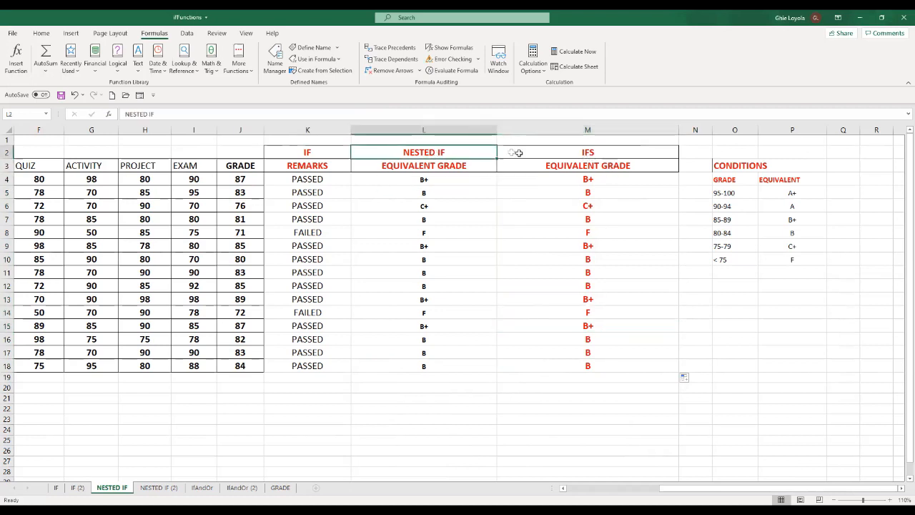
{"action": "left_click", "coordinate": [616, 153]}
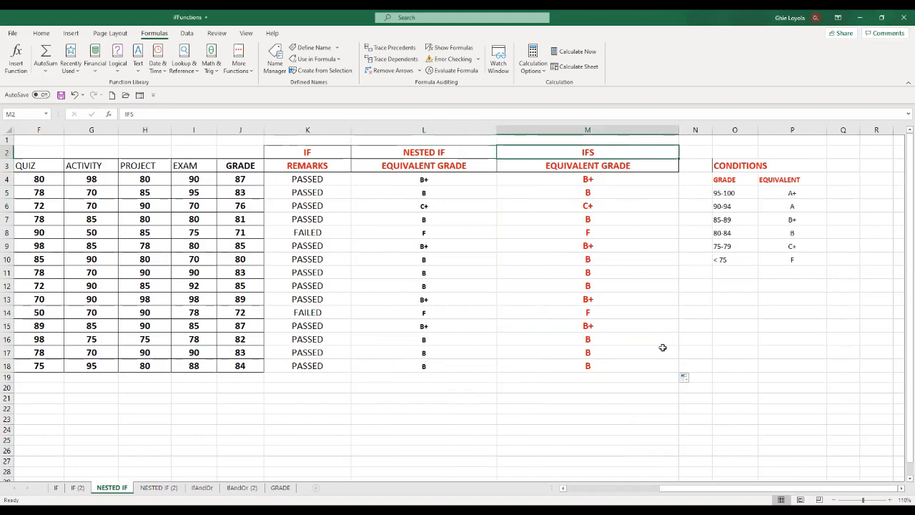
{"action": "scroll", "coordinate": [619, 349], "scroll_direction": "down", "scroll_amount": 1}
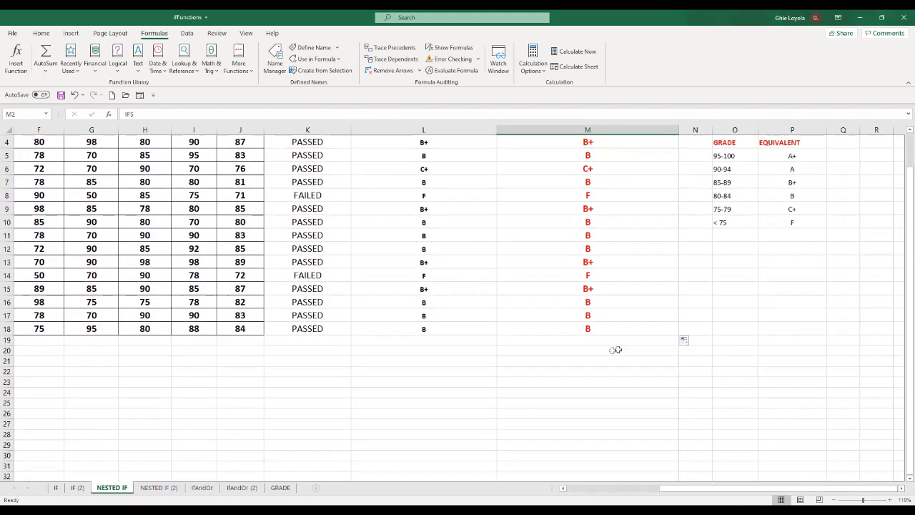
{"action": "scroll", "coordinate": [500, 358], "scroll_direction": "up", "scroll_amount": 1}
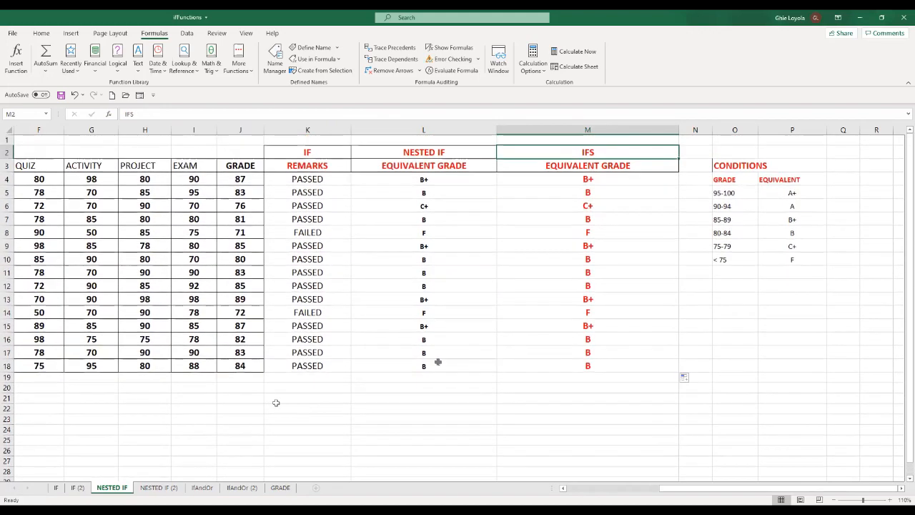
- Open the IfAndOr sheet and examine the AND and OR notes on quiz and exam grades with their matching descriptions
{"action": "left_click", "coordinate": [155, 487]}
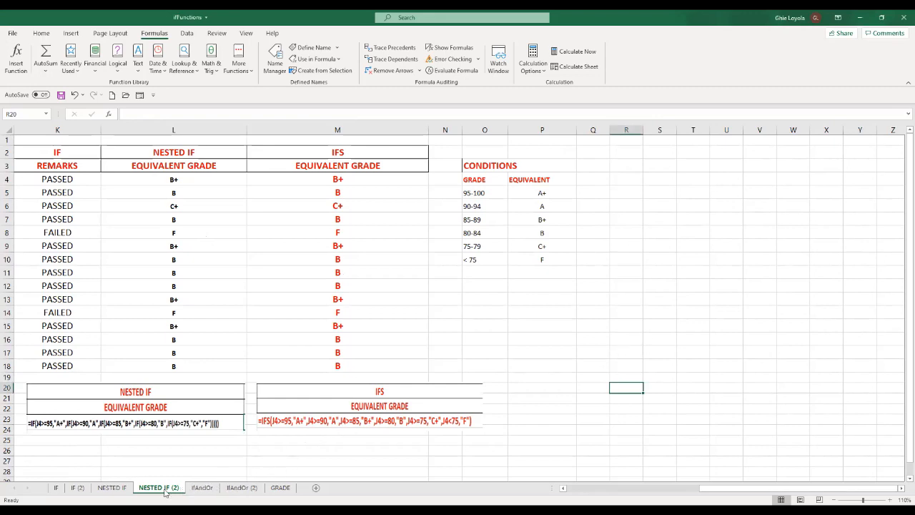
{"action": "left_click", "coordinate": [202, 487]}
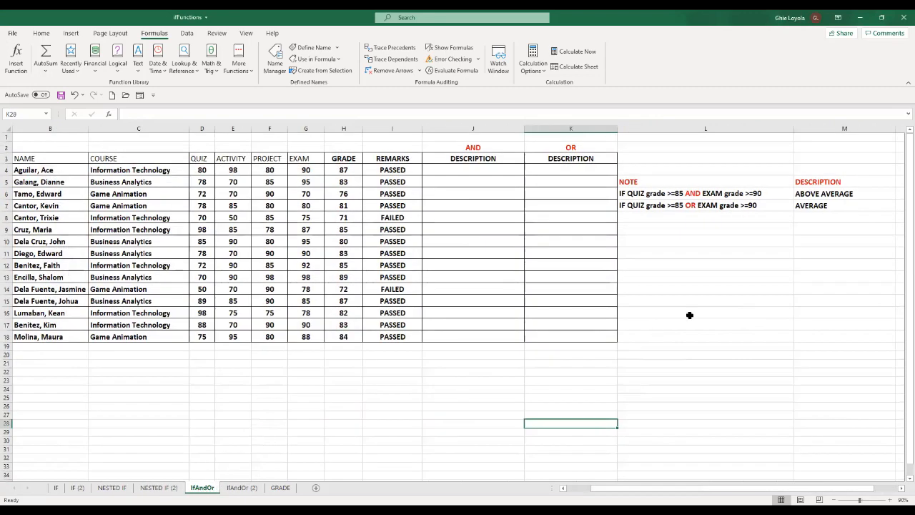
{"action": "left_click", "coordinate": [696, 193]}
{"action": "left_click", "coordinate": [732, 306]}
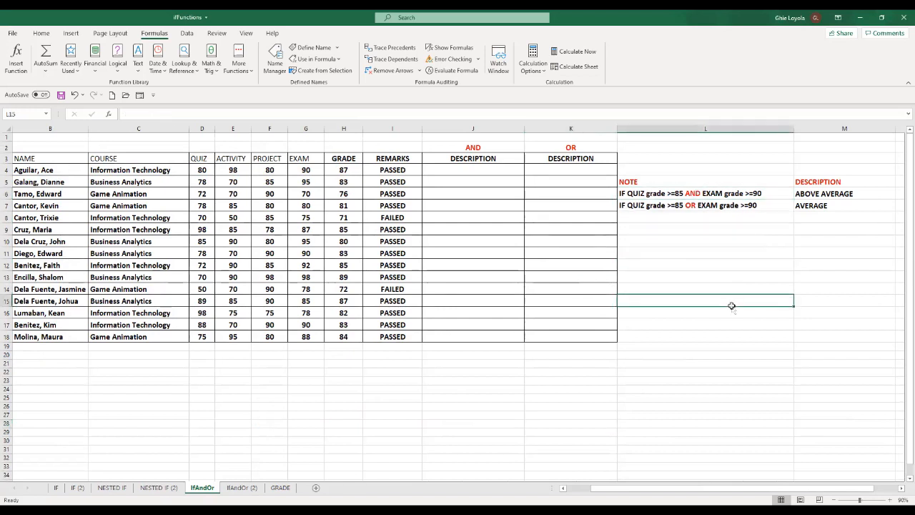
{"action": "left_click", "coordinate": [699, 193]}
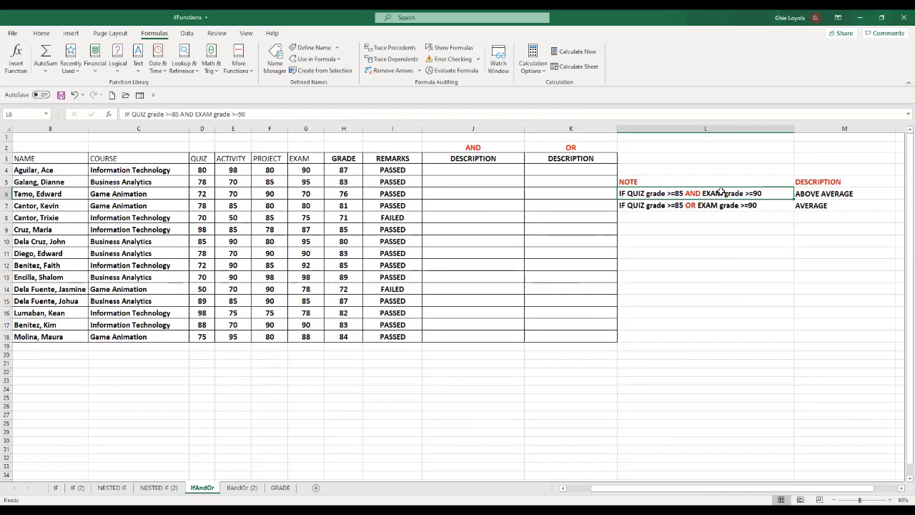
{"action": "left_click", "coordinate": [708, 205]}
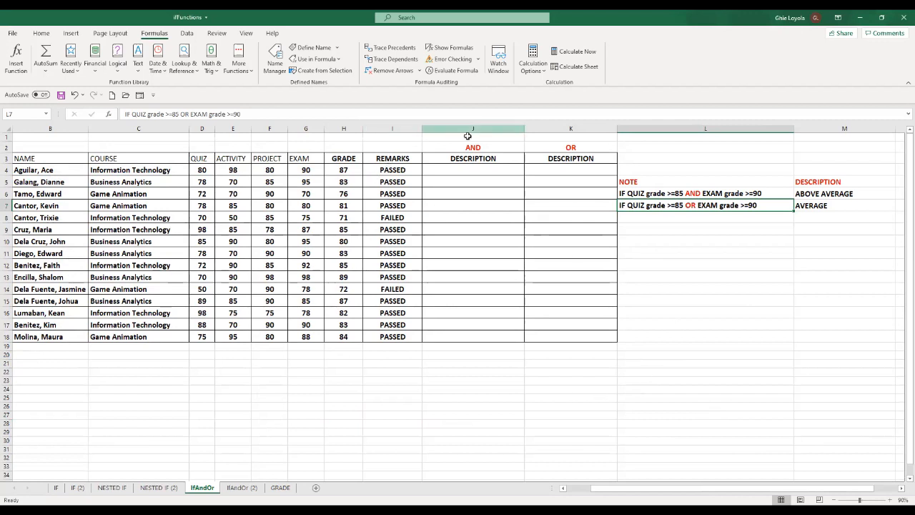
{"action": "left_click", "coordinate": [464, 161]}
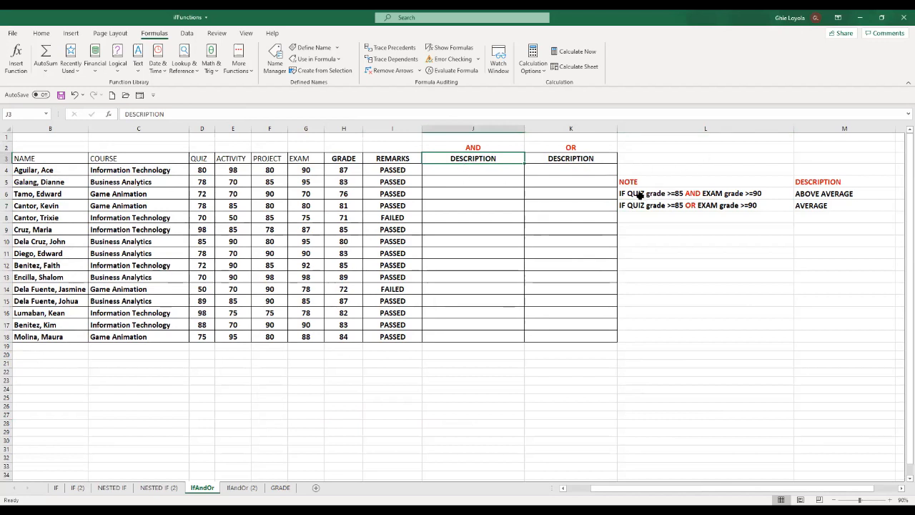
{"action": "left_click", "coordinate": [676, 193]}
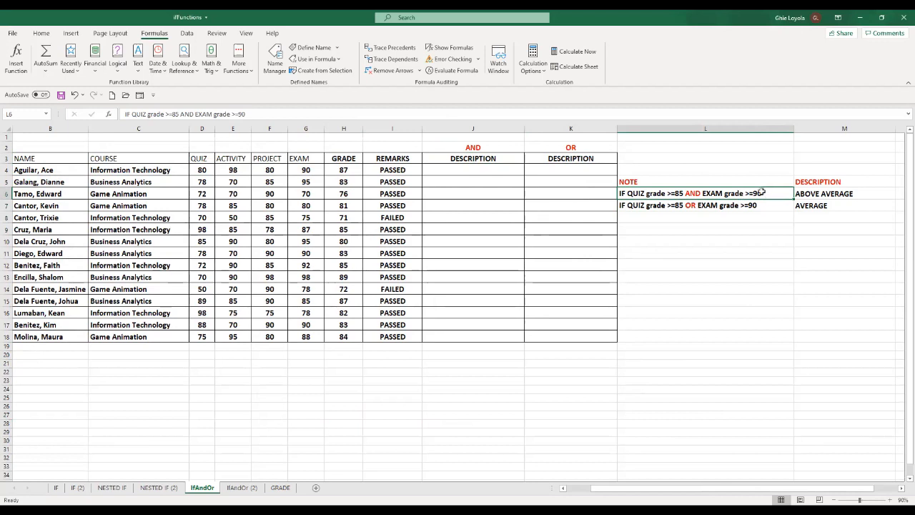
{"action": "left_click", "coordinate": [842, 195]}
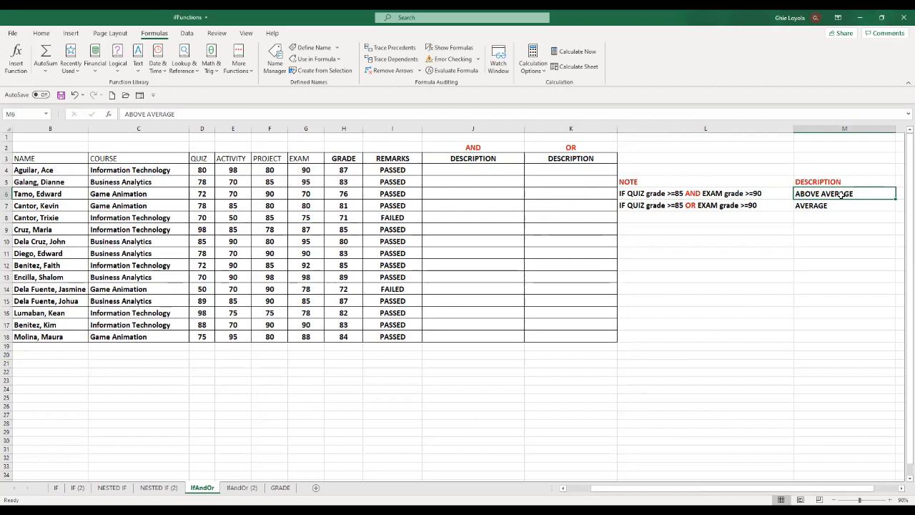
- Begin an IF formula in J4 with a nested AND function whose first condition is D4>=85
{"action": "left_click", "coordinate": [464, 170]}
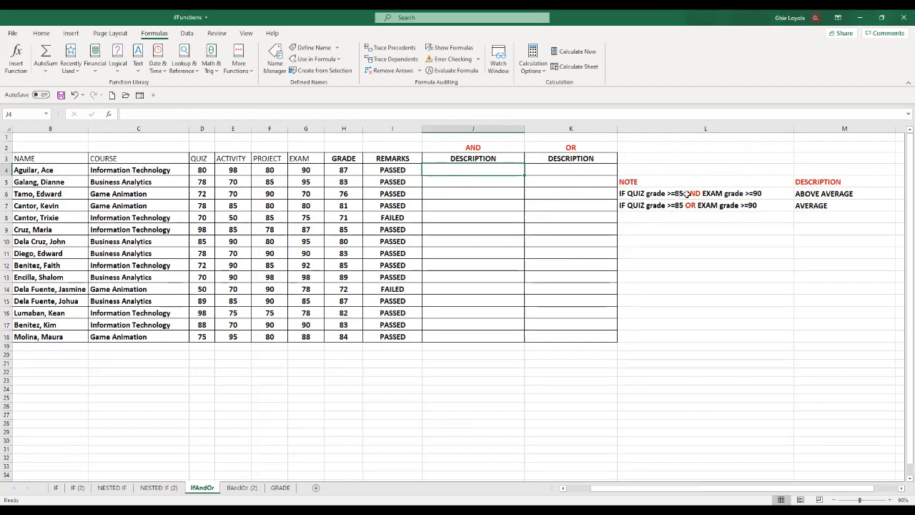
{"action": "type", "text": "="}
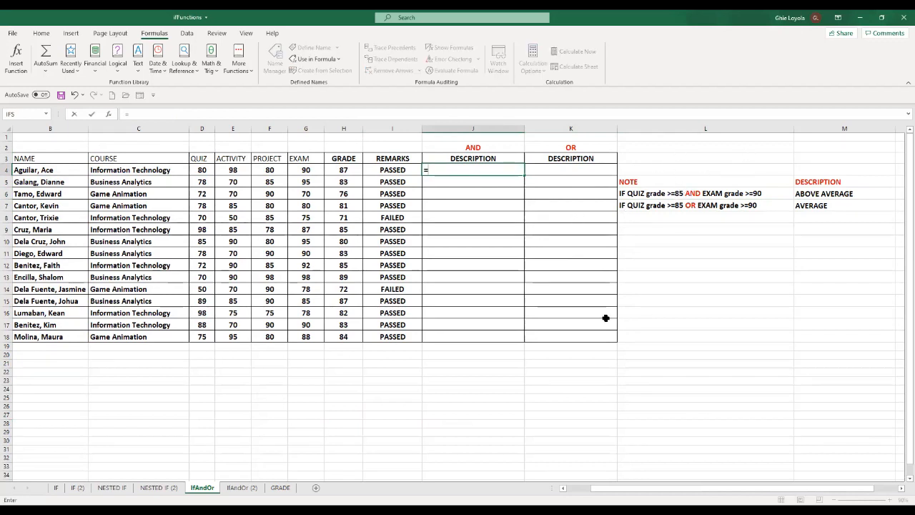
{"action": "type", "text": "IF"}
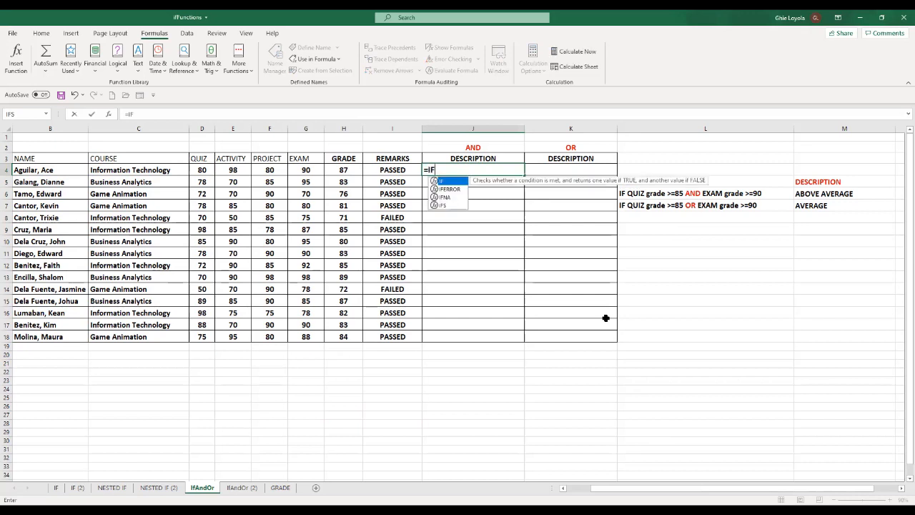
{"action": "type", "text": "("}
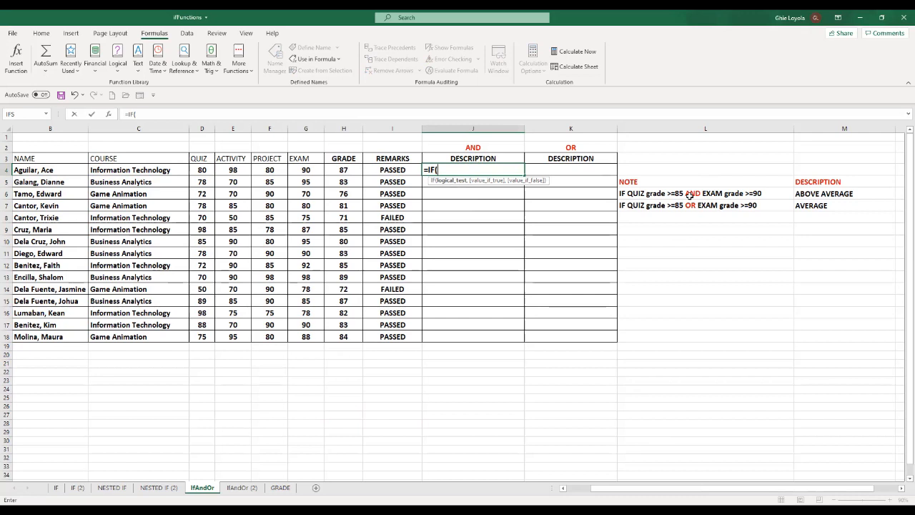
{"action": "type", "text": "AND"}
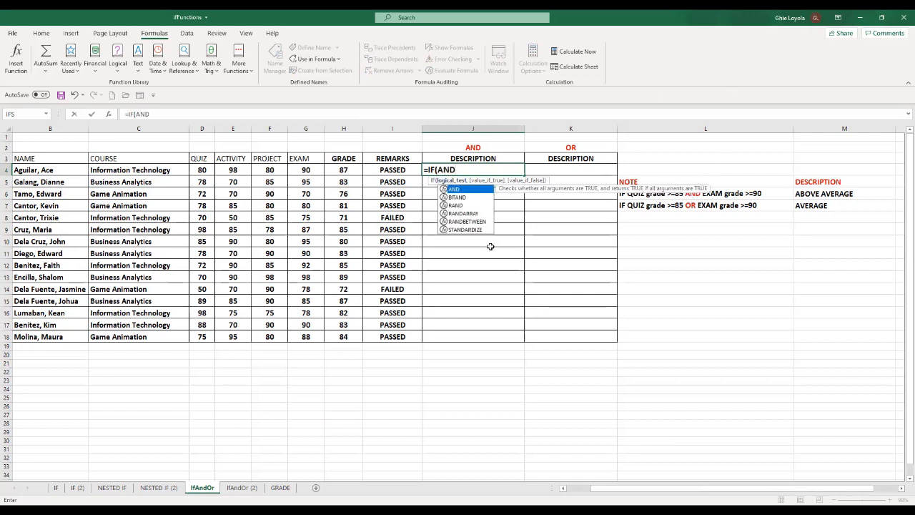
{"action": "type", "text": "("}
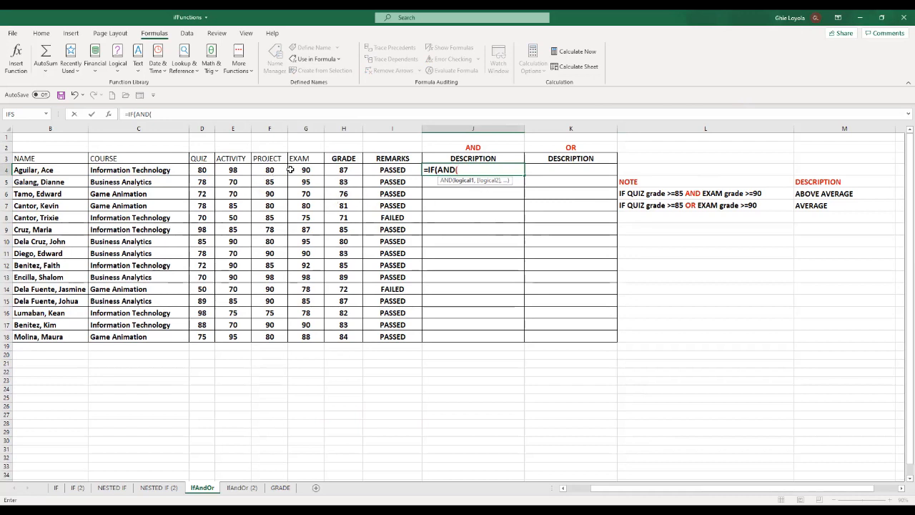
{"action": "left_click", "coordinate": [201, 170]}
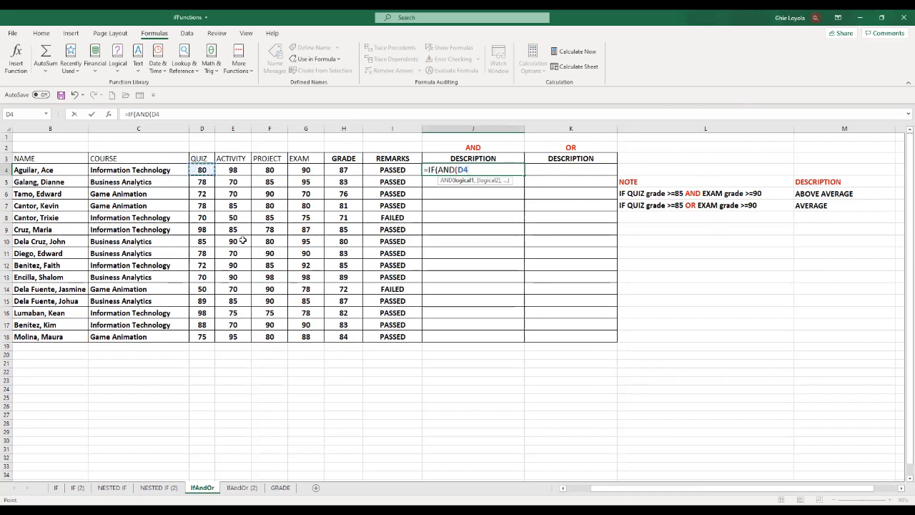
{"action": "type", "text": ">="}
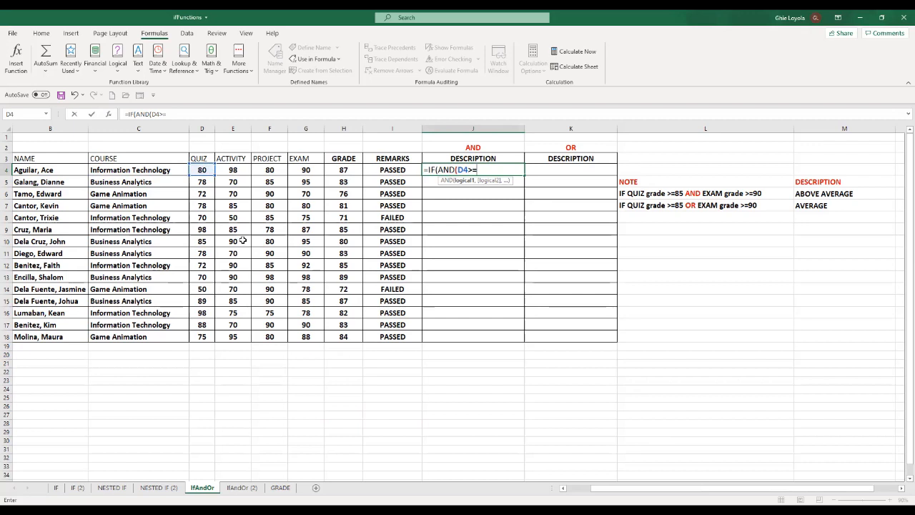
{"action": "type", "text": "85,"}
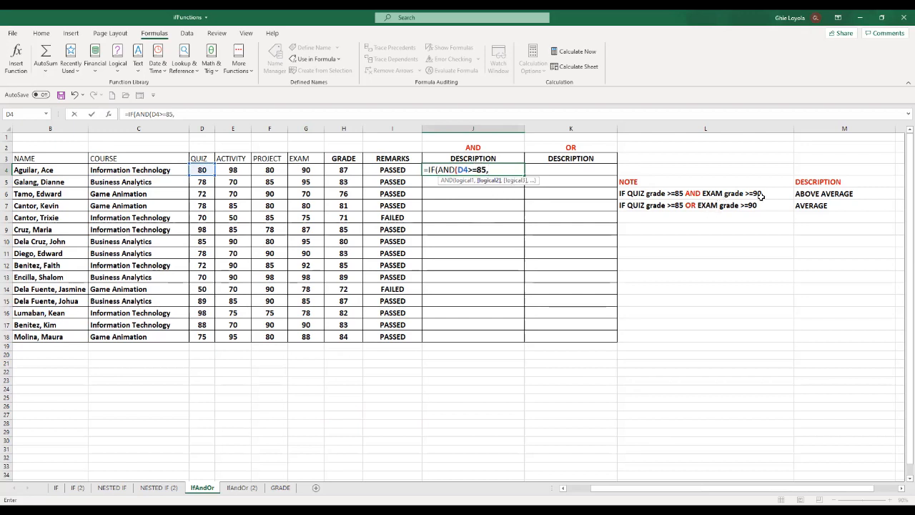
- Add G4>=90 as the second AND condition in the J4 formula and close the AND function
{"action": "left_click", "coordinate": [305, 172]}
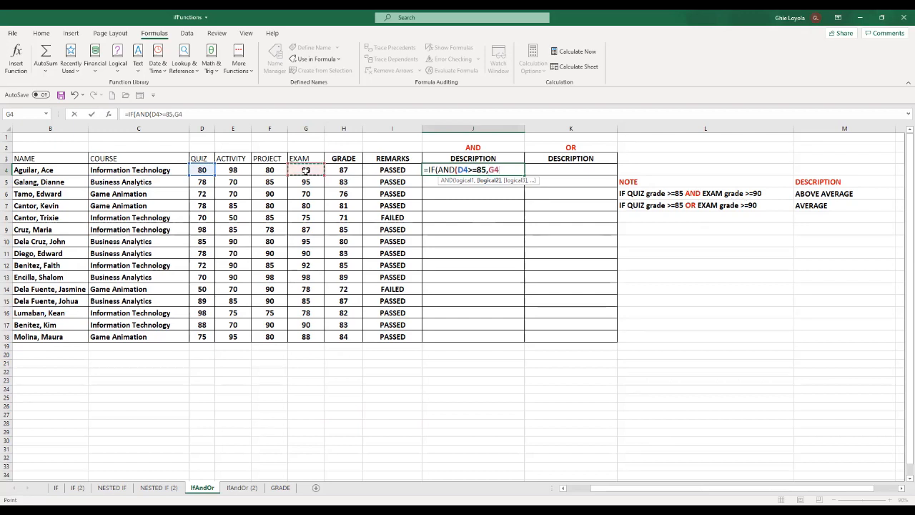
{"action": "type", "text": ">=90"}
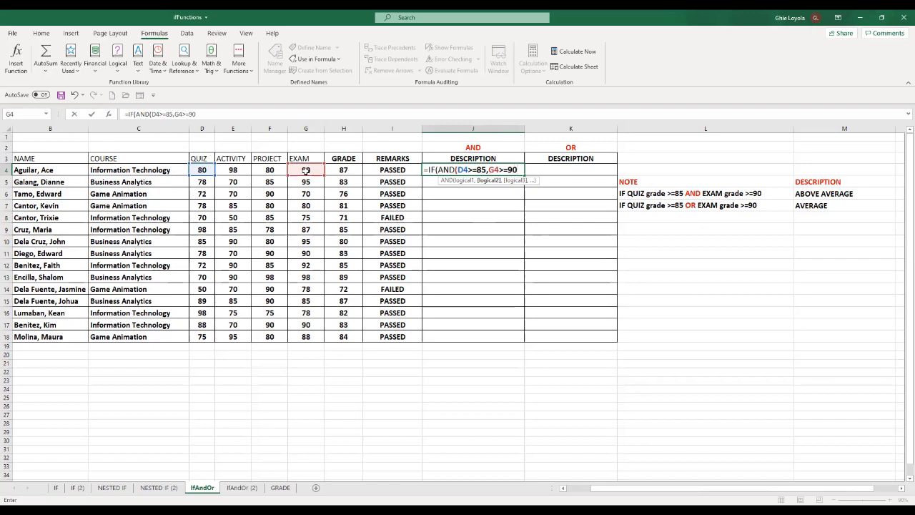
{"action": "type", "text": ")"}
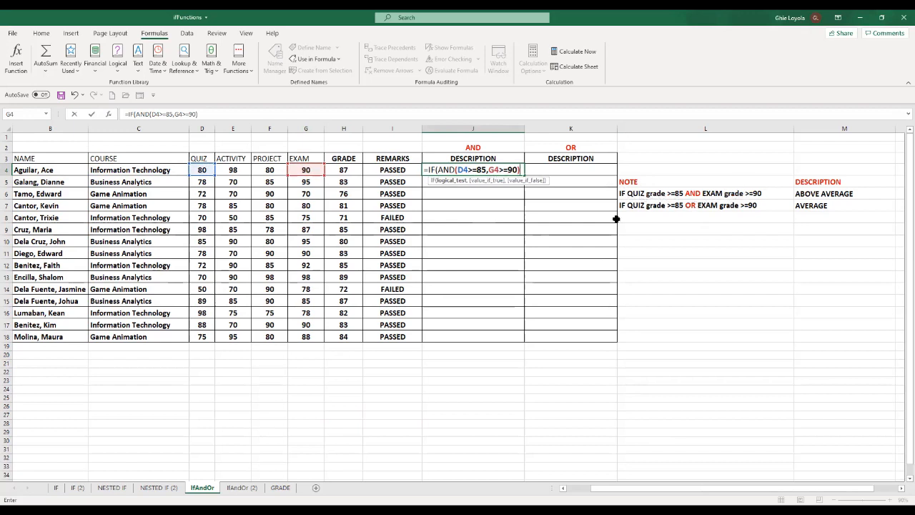
{"action": "type", "text": ","}
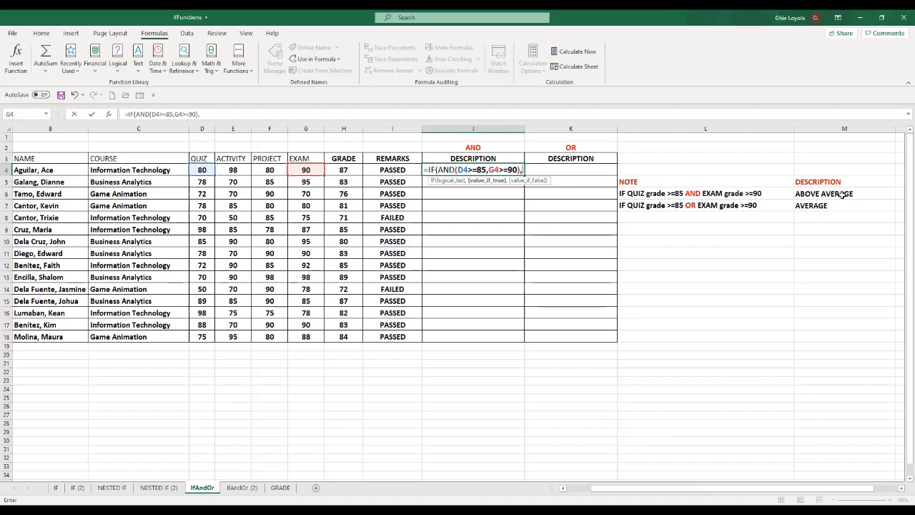
- Complete the J4 formula to return "Above Average" if true and " " if false, and fill it down to J18
{"action": "type", "text": "\"Above Av"}
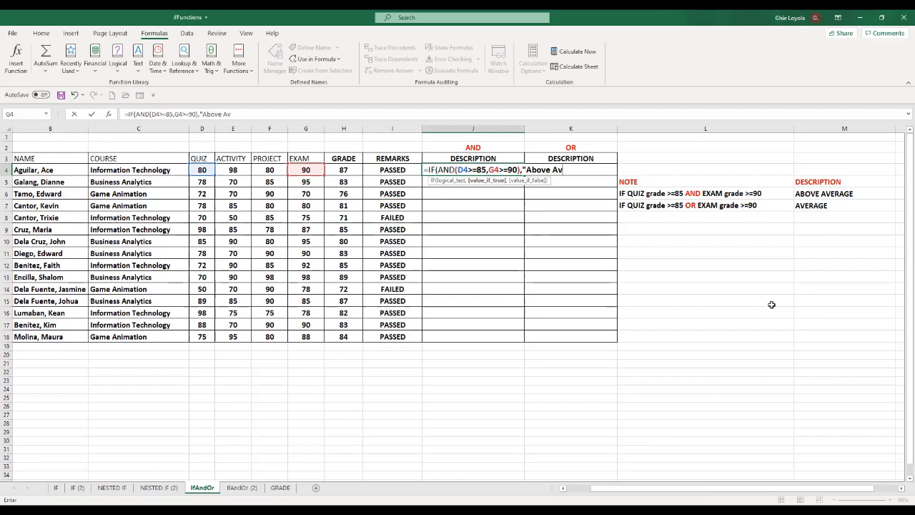
{"action": "type", "text": "erage\","}
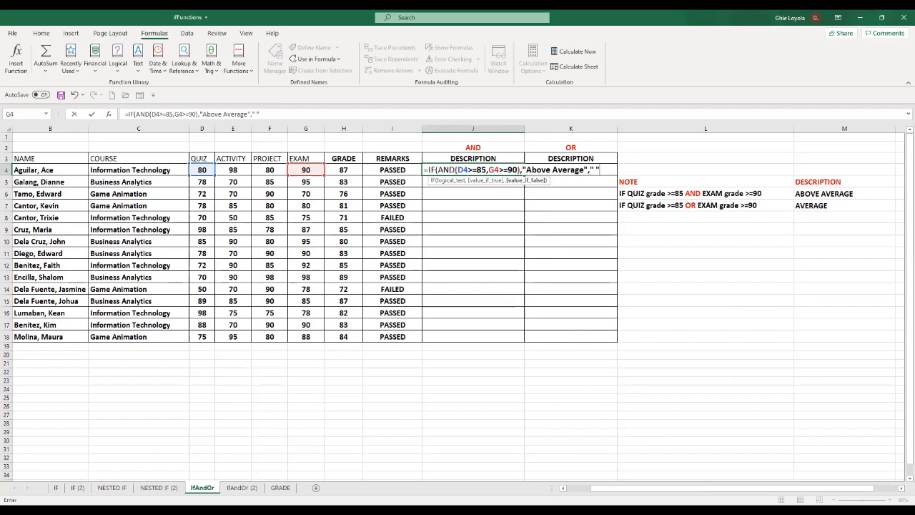
{"action": "type", "text": ")"}
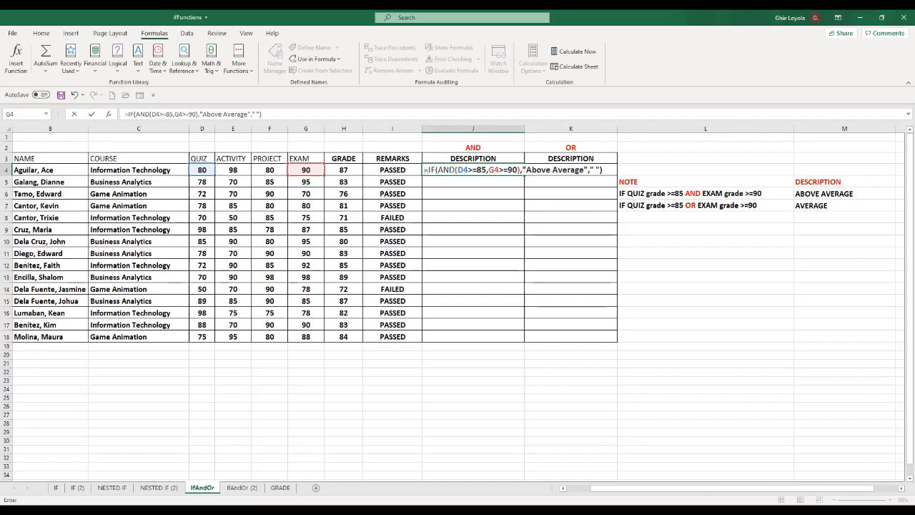
{"action": "key", "text": "Return"}
{"action": "left_click", "coordinate": [472, 170]}
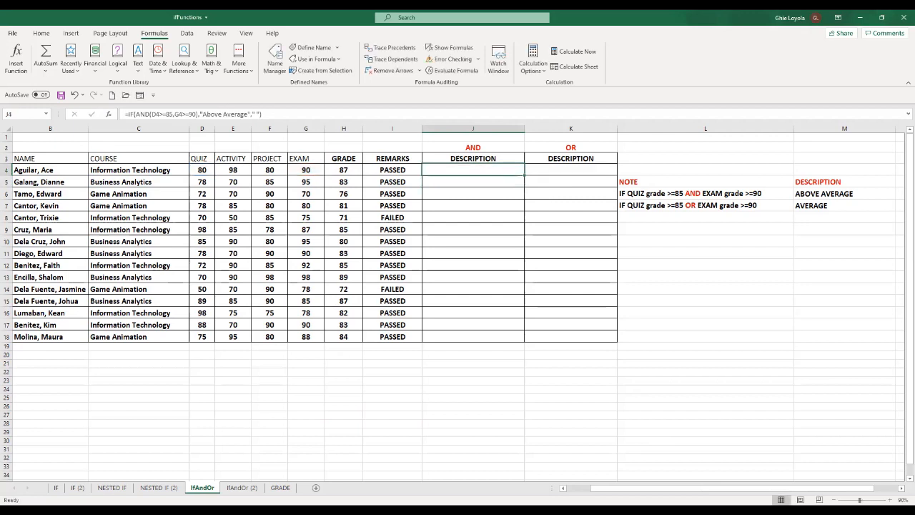
{"action": "double_click", "coordinate": [524, 173]}
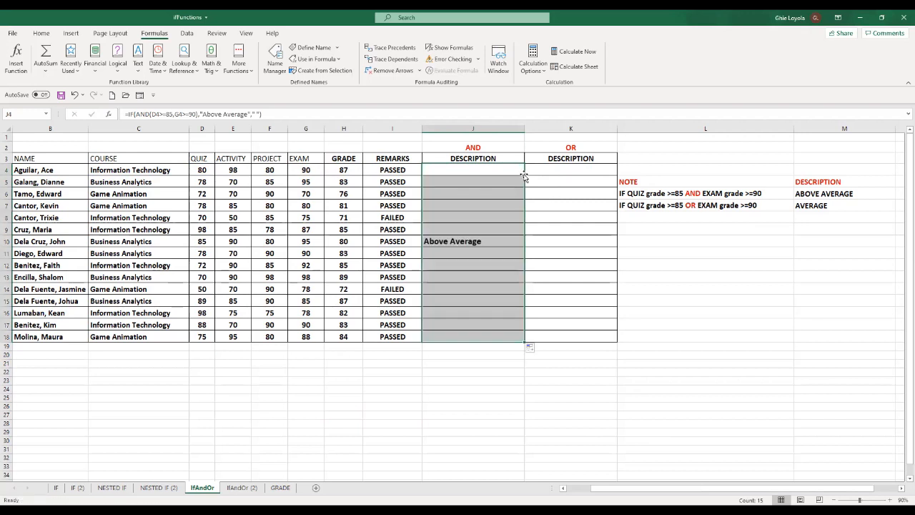
- Check the AND description result in row 10 against that student's quiz and exam grades
{"action": "left_click", "coordinate": [494, 311]}
{"action": "left_click", "coordinate": [478, 240]}
{"action": "left_click", "coordinate": [462, 328]}
{"action": "left_click", "coordinate": [474, 242]}
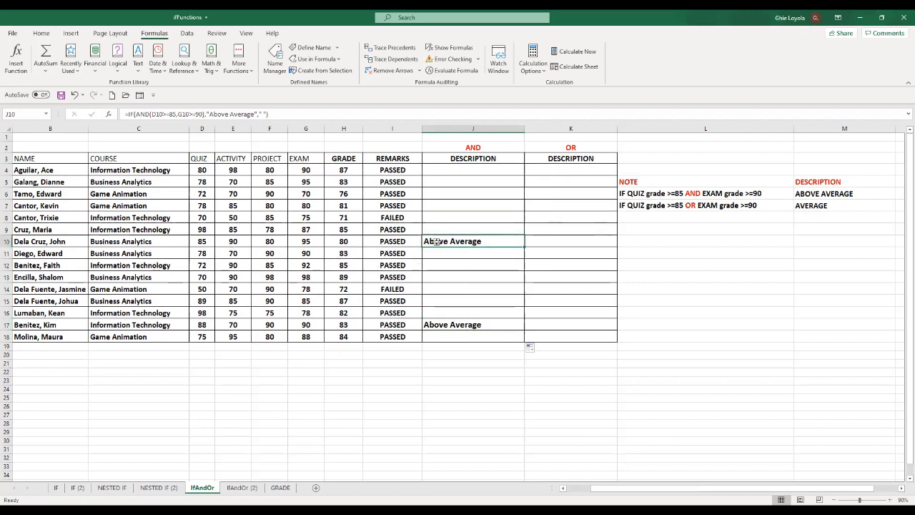
{"action": "left_click", "coordinate": [201, 241]}
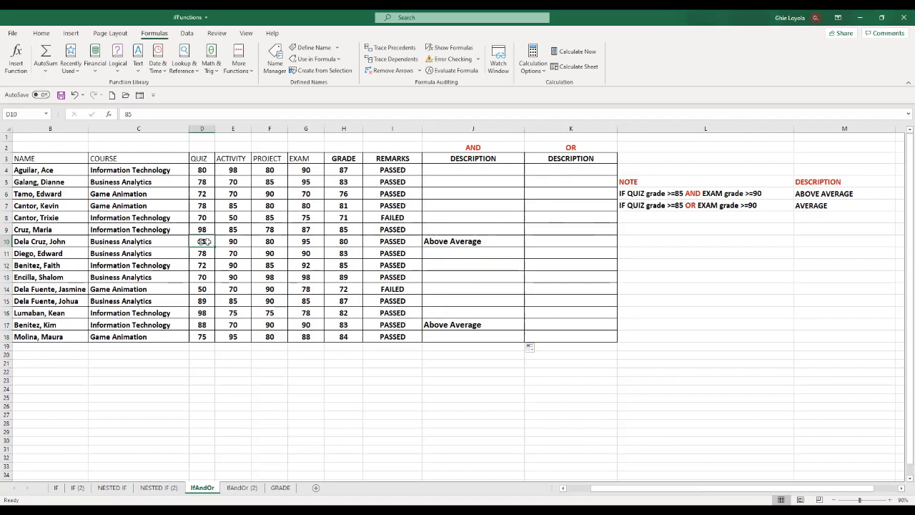
{"action": "left_click", "coordinate": [308, 243]}
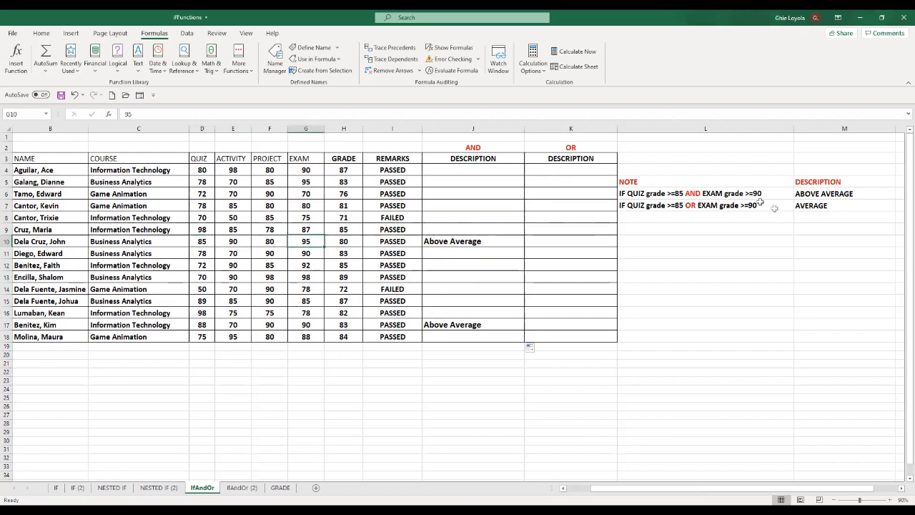
- Check the AND description result in row 17 against that student's quiz and exam grades, and compare it with row 10
{"action": "left_click", "coordinate": [438, 323]}
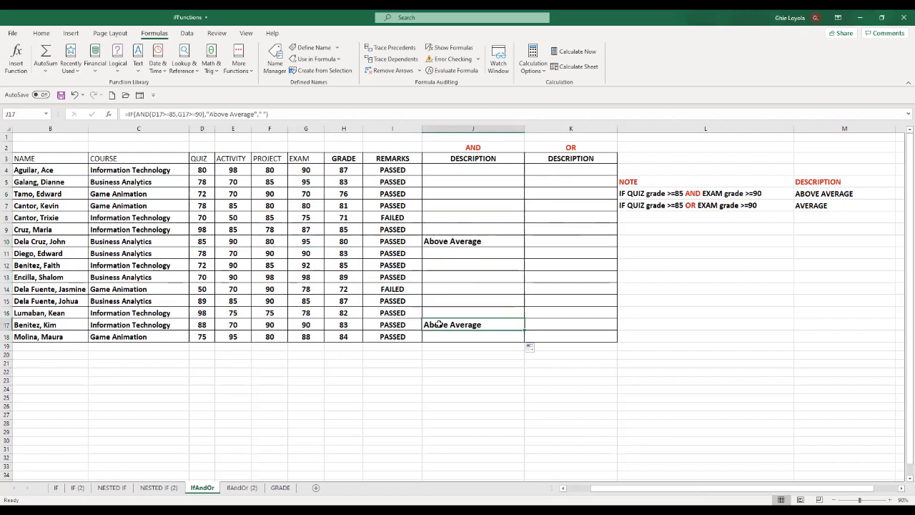
{"action": "left_click", "coordinate": [201, 325]}
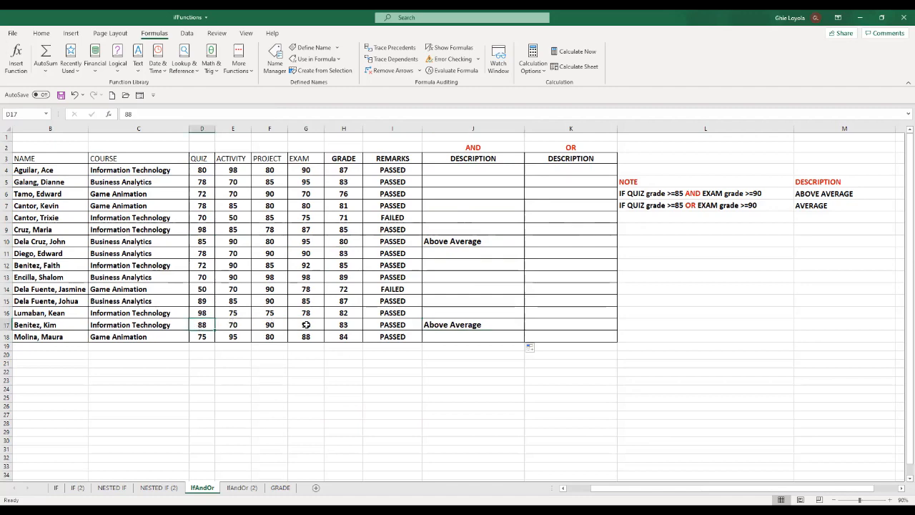
{"action": "left_click", "coordinate": [450, 326]}
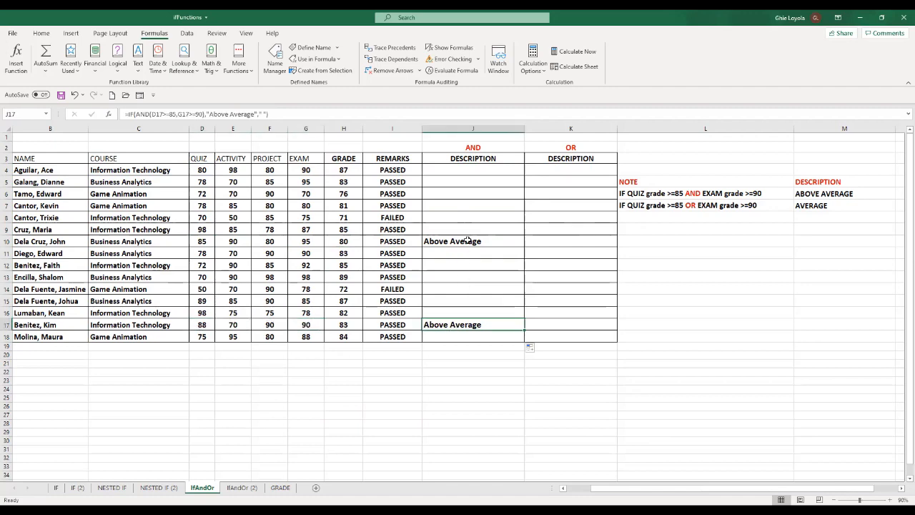
{"action": "scroll", "coordinate": [469, 314], "scroll_direction": "down", "scroll_amount": 1}
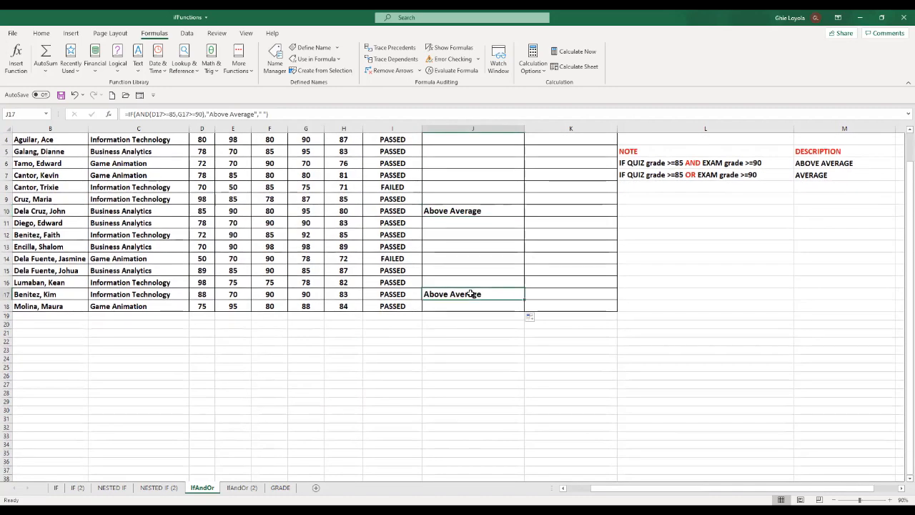
{"action": "left_click", "coordinate": [470, 210]}
{"action": "left_click", "coordinate": [459, 295]}
{"action": "left_click", "coordinate": [464, 213]}
{"action": "left_click", "coordinate": [458, 302]}
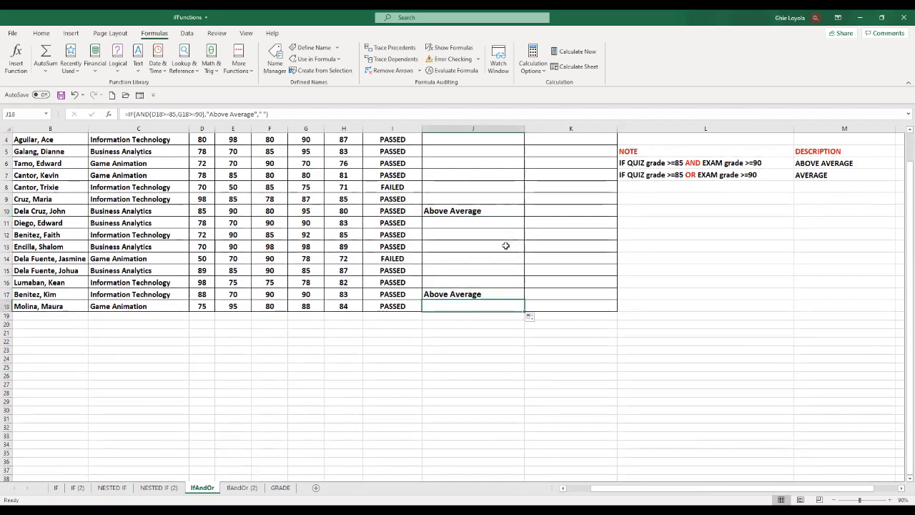
{"action": "scroll", "coordinate": [525, 245], "scroll_direction": "up", "scroll_amount": 1}
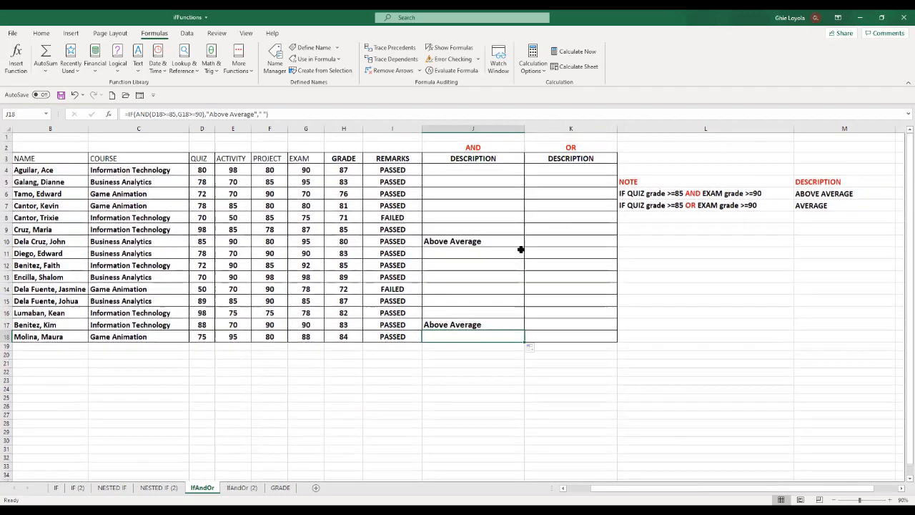
- Compare the blank cells in the AND description column with the ABOVE AVERAGE criterion in the note
{"action": "left_click", "coordinate": [844, 194]}
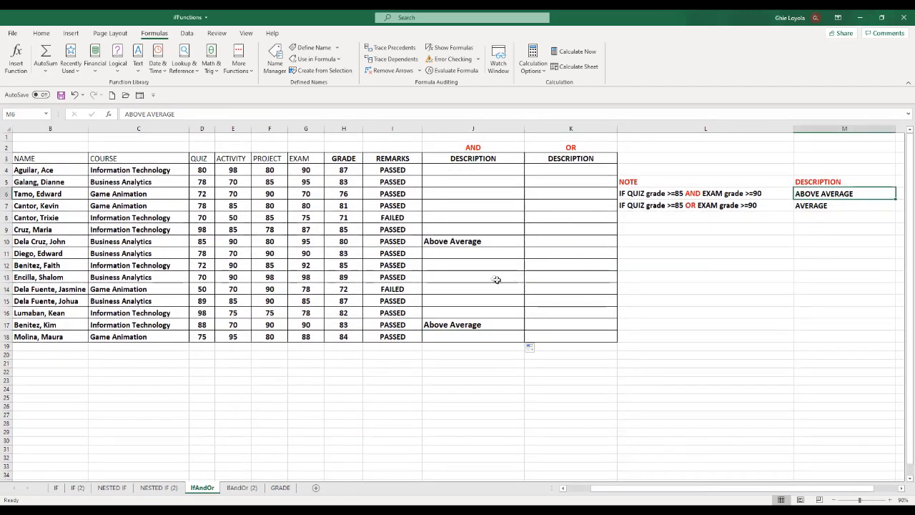
{"action": "left_click", "coordinate": [446, 179]}
{"action": "left_click", "coordinate": [453, 215]}
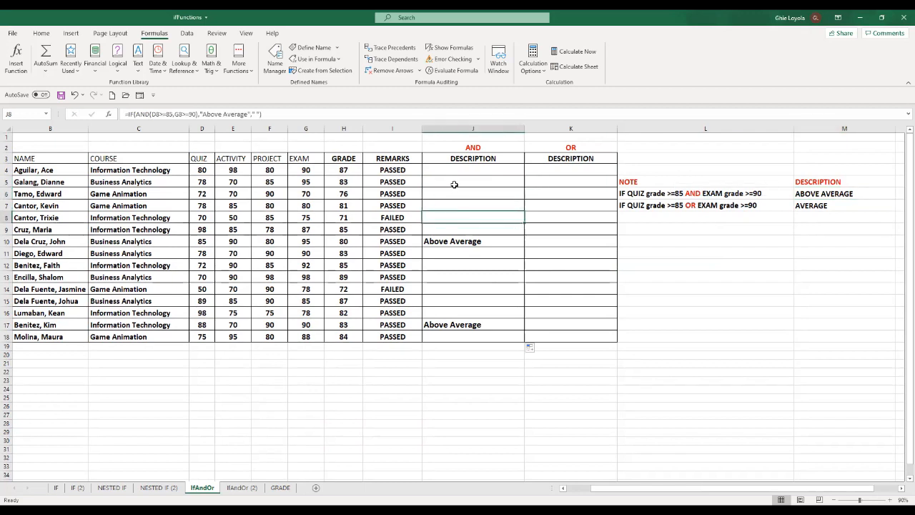
{"action": "left_click", "coordinate": [454, 185]}
{"action": "left_click", "coordinate": [452, 265]}
{"action": "left_click", "coordinate": [467, 289]}
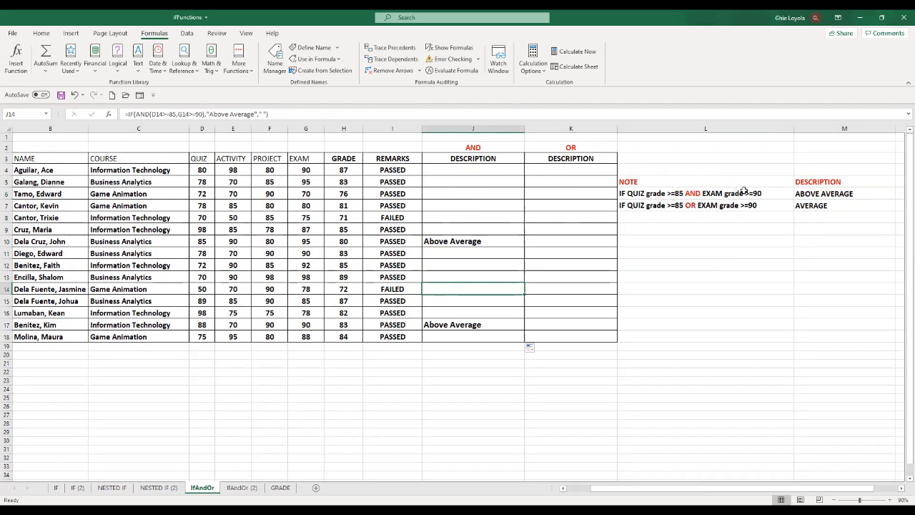
- Review the OR criterion in the note and its matching description for the K column
{"action": "left_click", "coordinate": [561, 178]}
{"action": "left_click", "coordinate": [569, 160]}
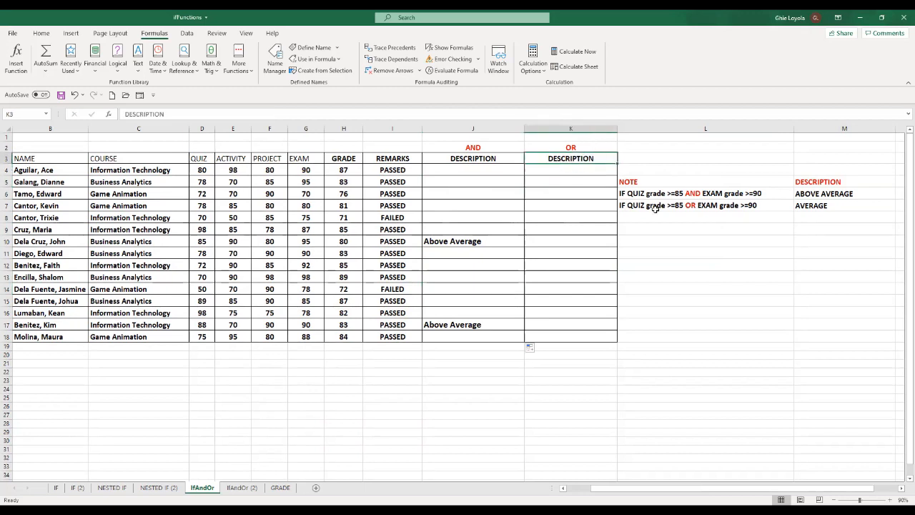
{"action": "left_click", "coordinate": [697, 205]}
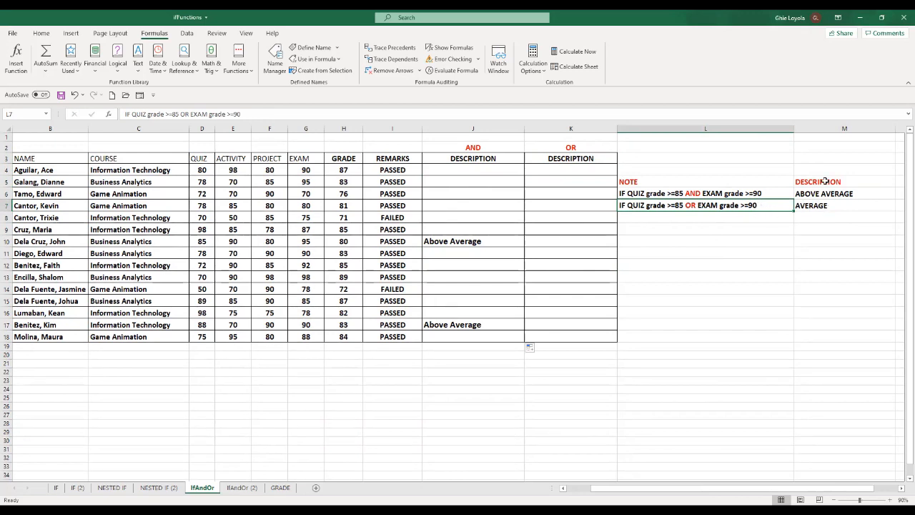
{"action": "left_click", "coordinate": [824, 206]}
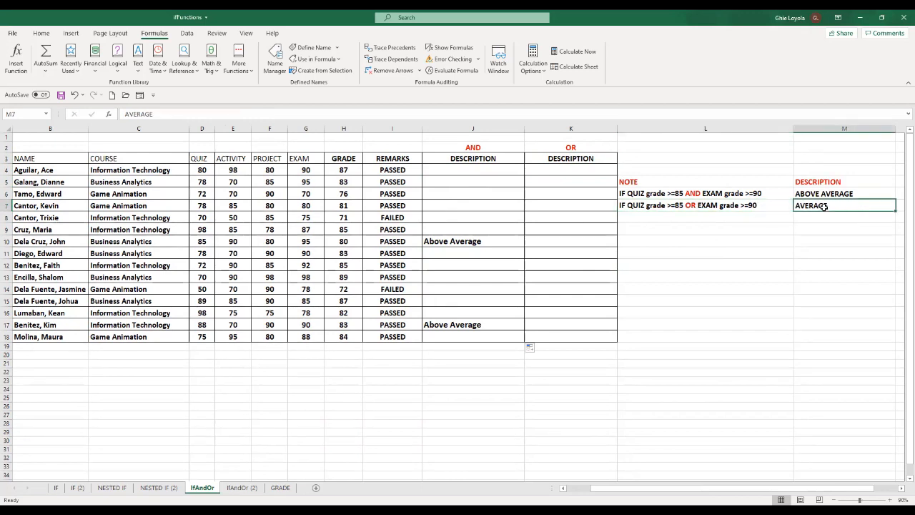
- Begin an IF formula in K4 with a nested OR function whose first condition is D4>=85
{"action": "left_click", "coordinate": [541, 170]}
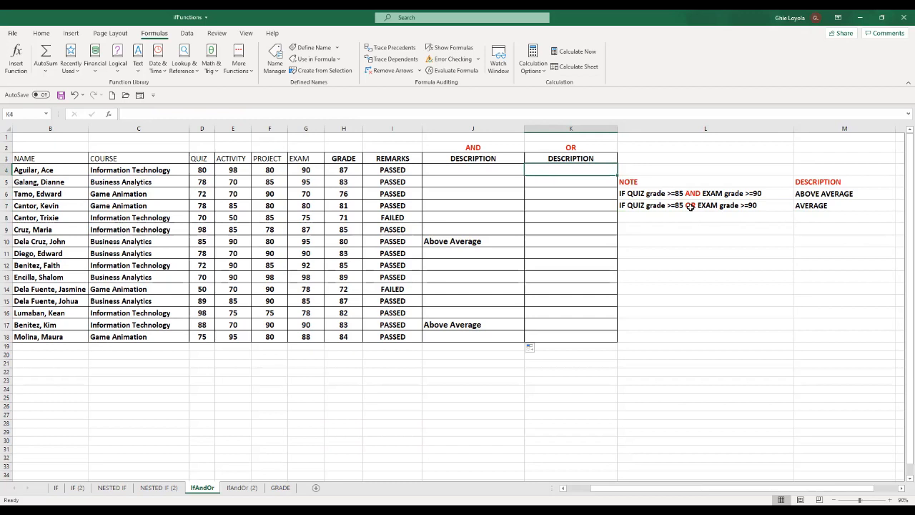
{"action": "type", "text": "="}
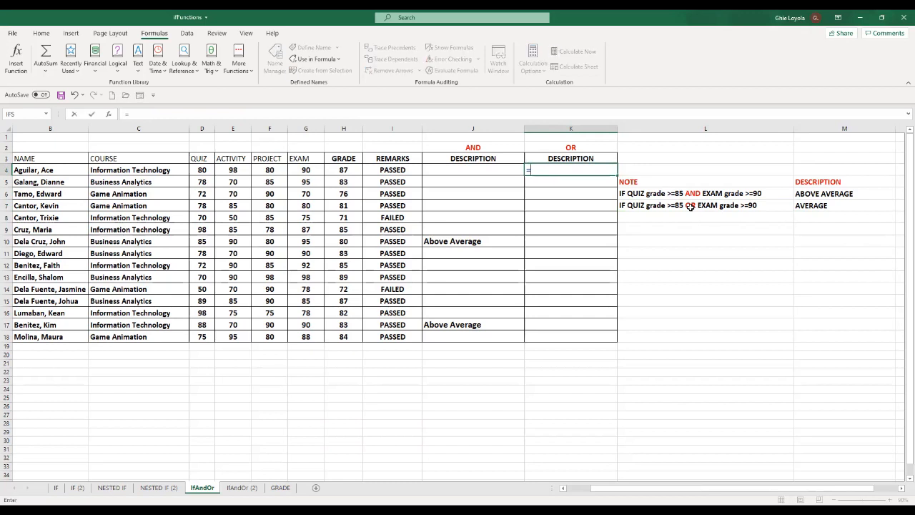
{"action": "type", "text": "if("}
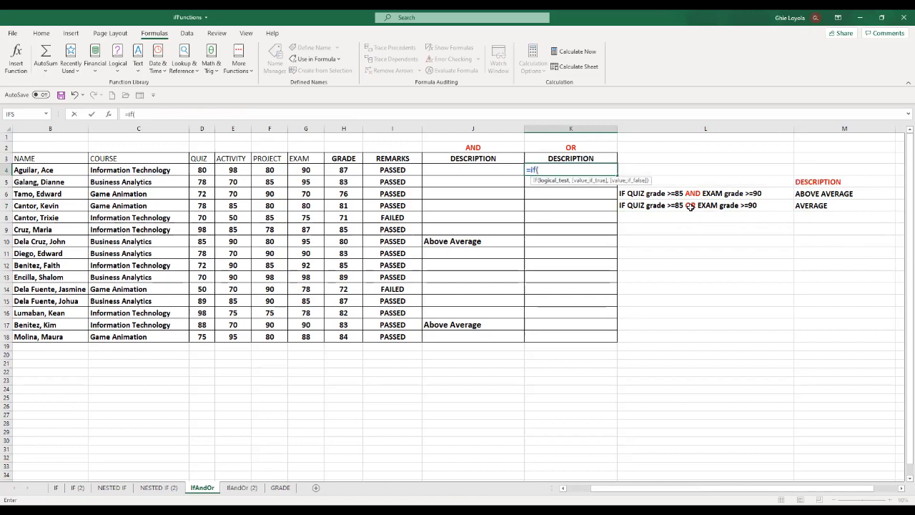
{"action": "type", "text": "OR("}
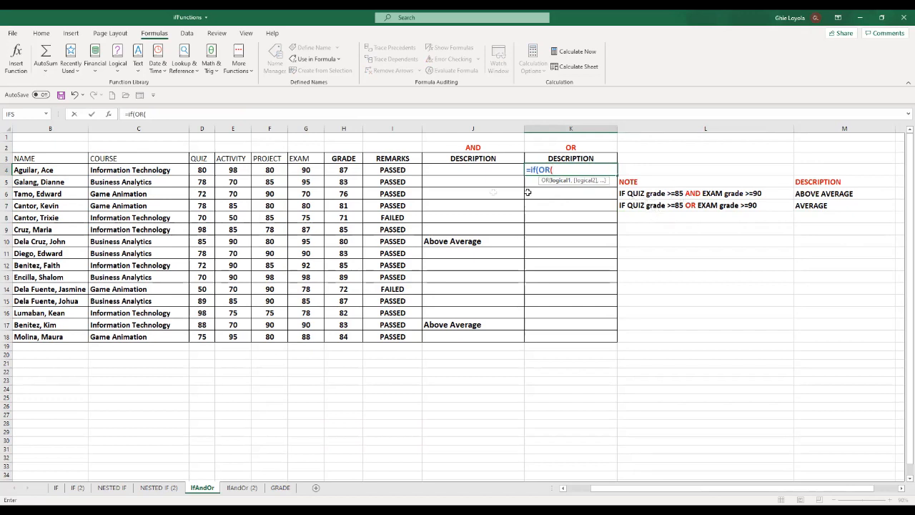
{"action": "left_click", "coordinate": [204, 172]}
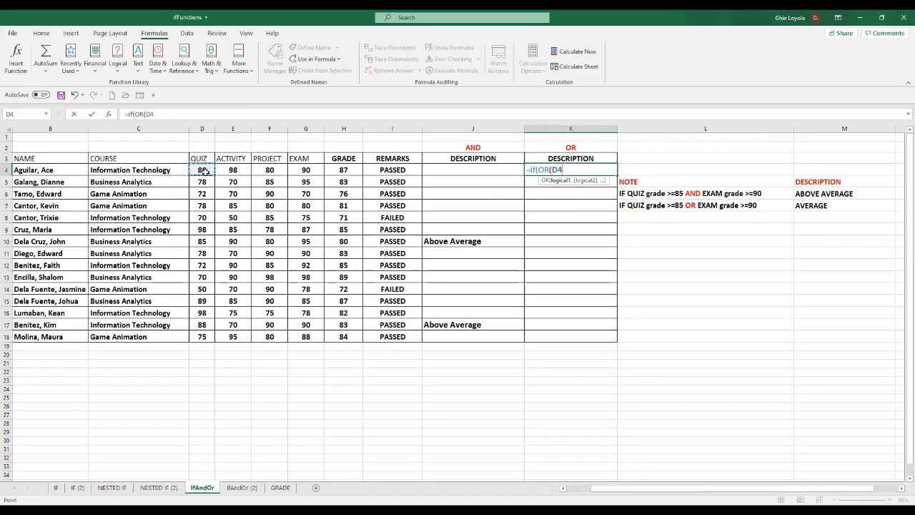
{"action": "type", "text": ">=85"}
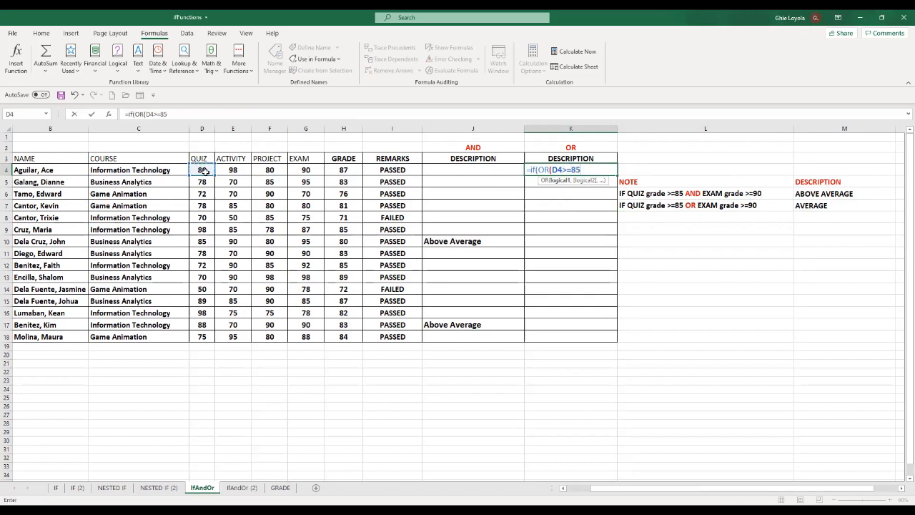
- Add G4>=90 as the second OR condition in the K4 formula and close the OR function
{"action": "type", "text": ","}
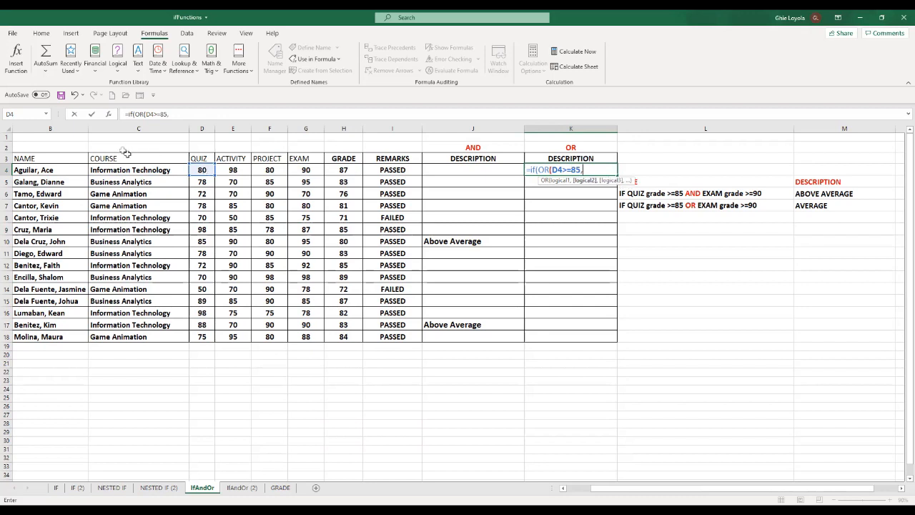
{"action": "left_click", "coordinate": [305, 171]}
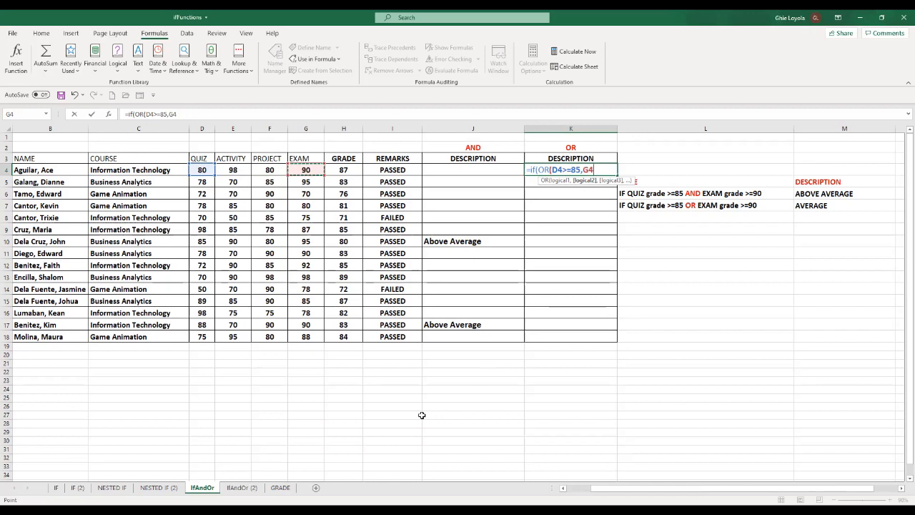
{"action": "type", "text": ">=90)"}
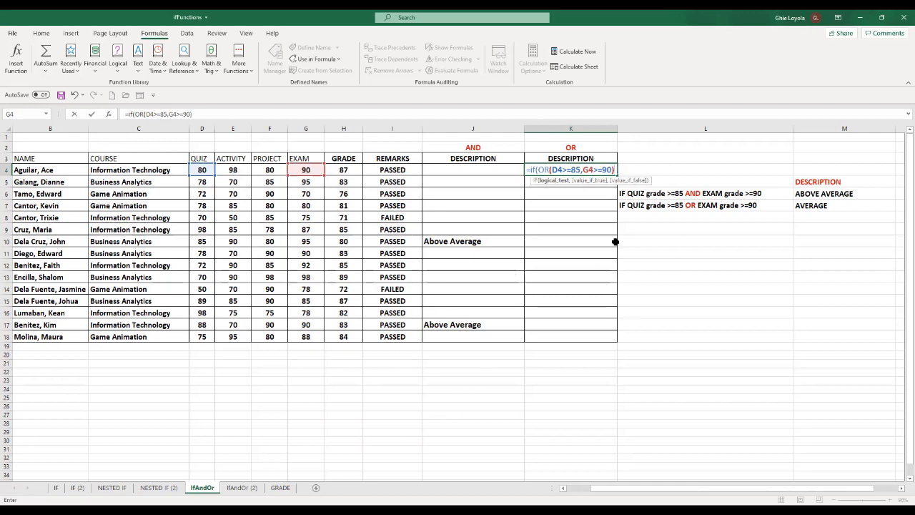
- Complete the K4 formula to return "Average" if true and " " if false, and fill it down to K18
{"action": "type", "text": ",\"a"}
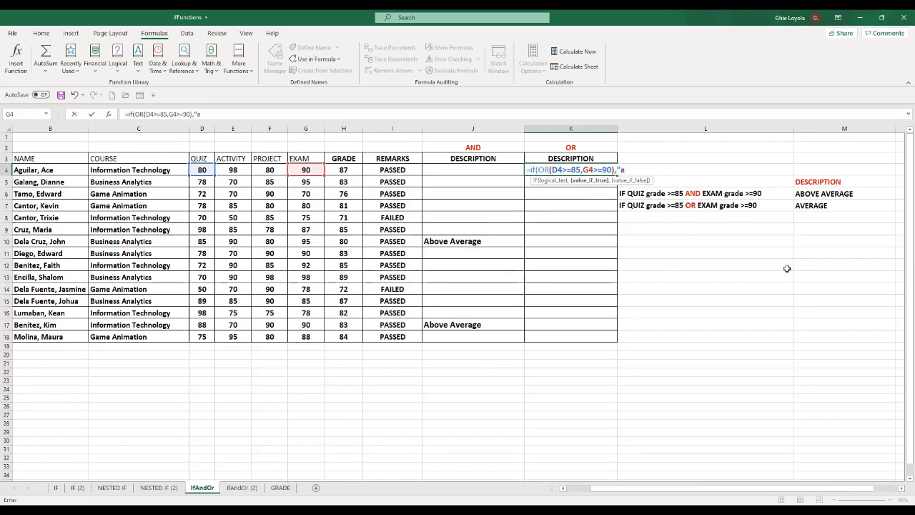
{"action": "key", "text": "BackSpace"}
{"action": "type", "text": "Average\","}
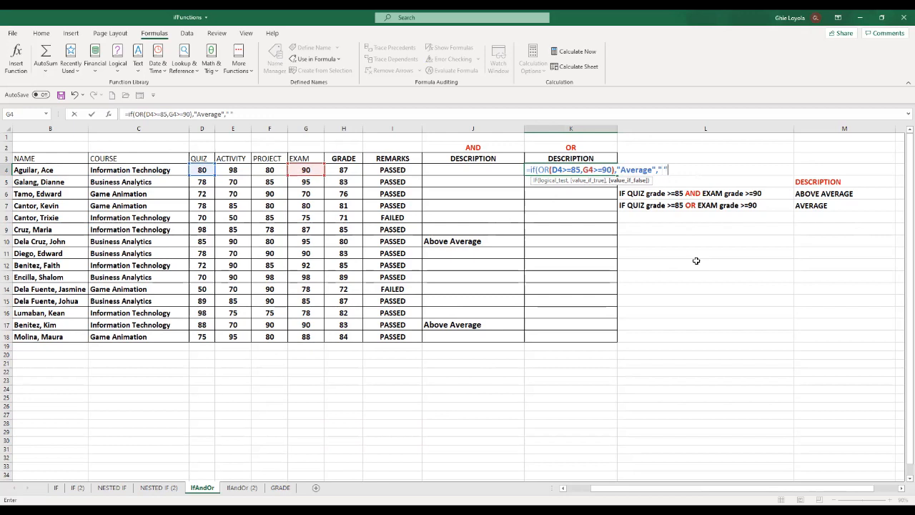
{"action": "type", "text": "\" \")"}
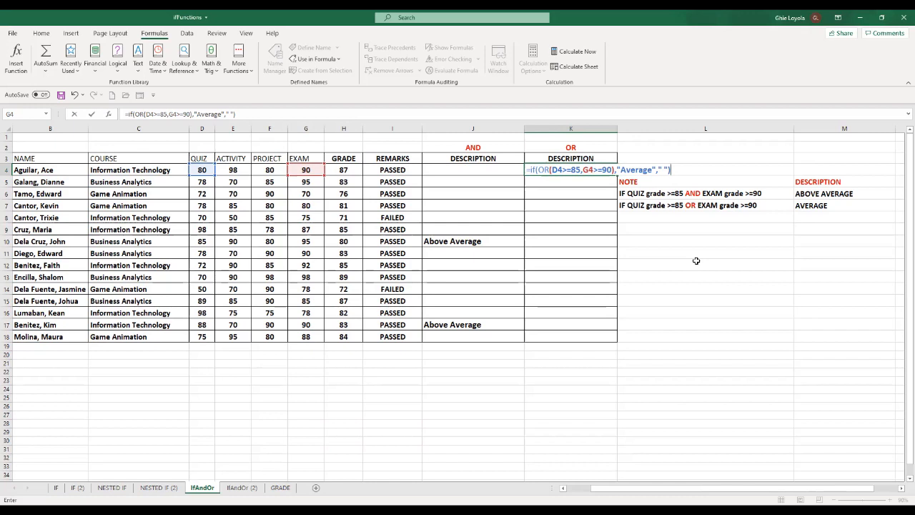
{"action": "key", "text": "Return"}
{"action": "key", "text": "Up"}
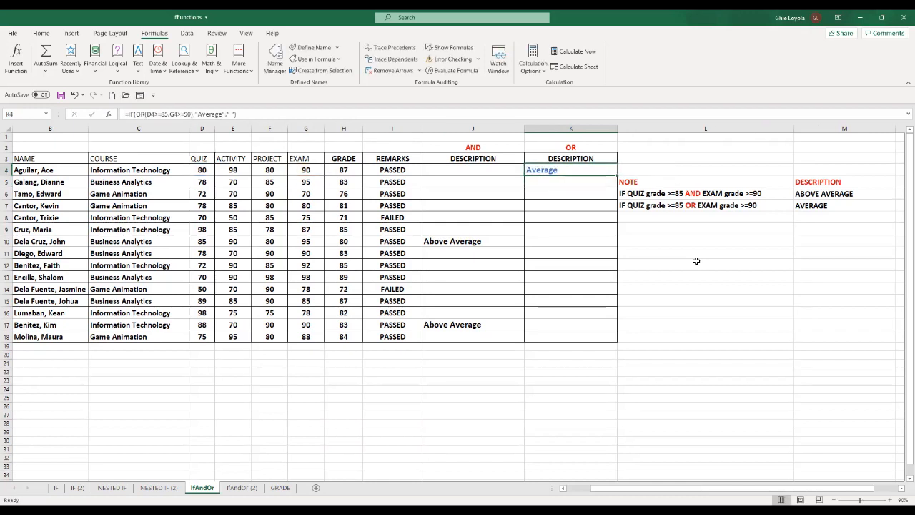
{"action": "double_click", "coordinate": [616, 174]}
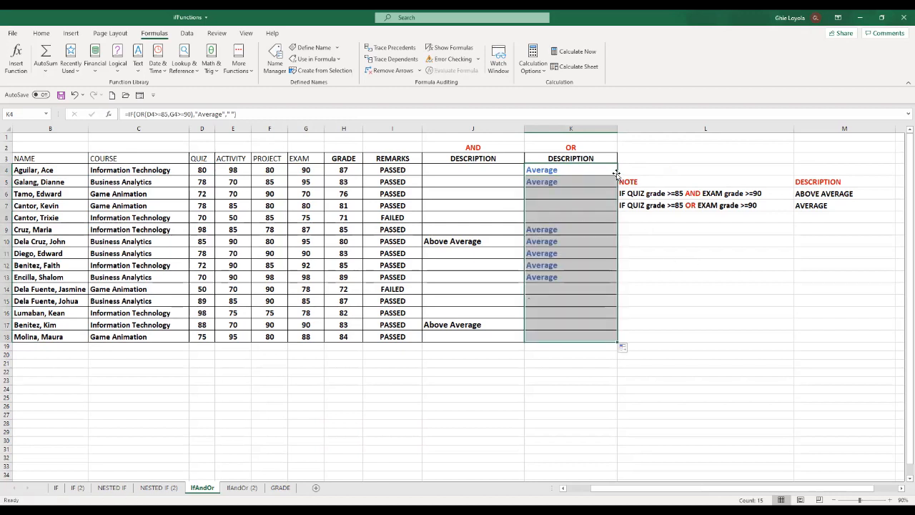
{"action": "left_click", "coordinate": [601, 261]}
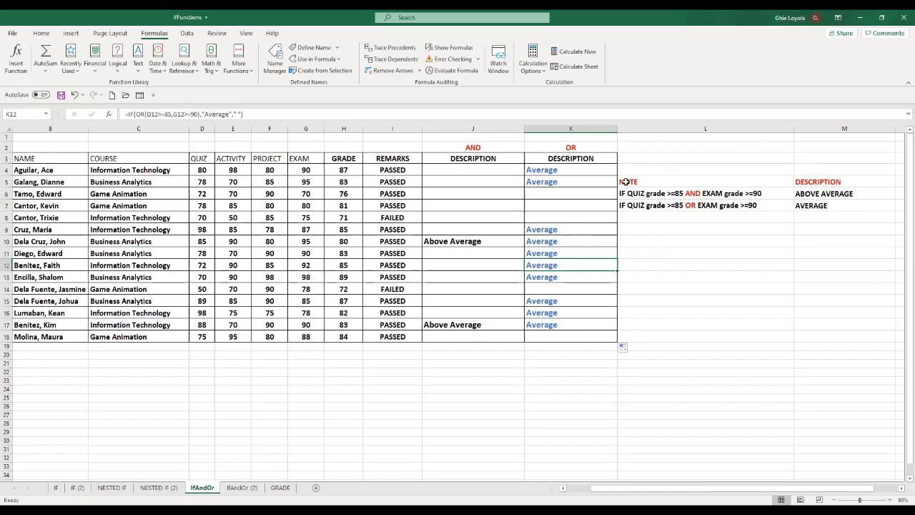
- Check the OR description results in rows 4 and 5 against those students' quiz and exam grades
{"action": "left_click", "coordinate": [555, 172]}
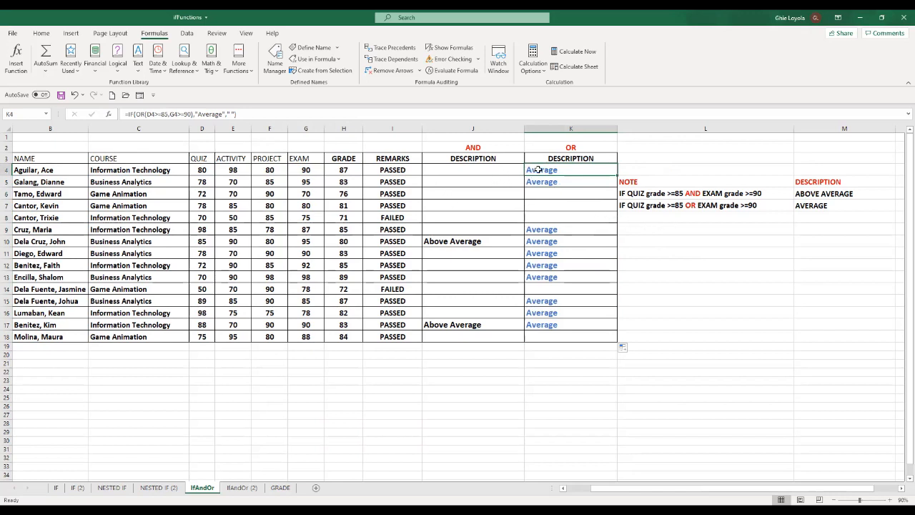
{"action": "left_click", "coordinate": [203, 171]}
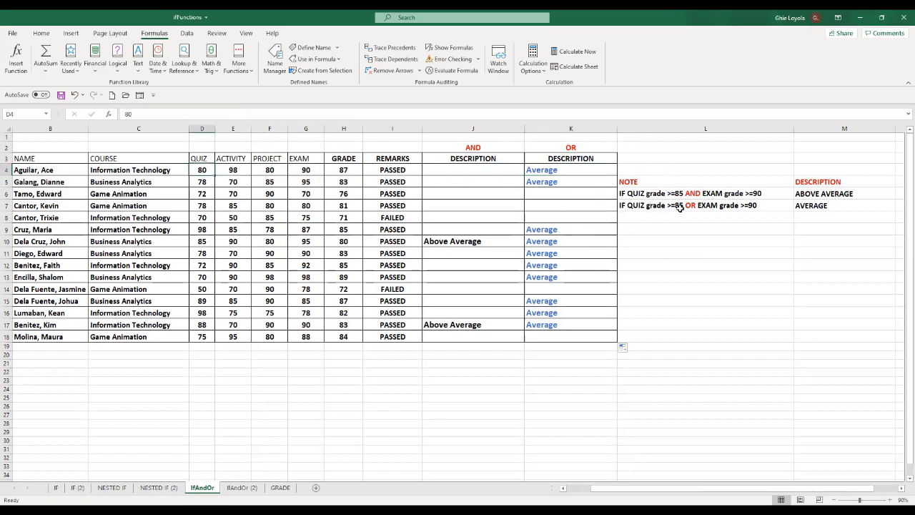
{"action": "left_click", "coordinate": [345, 169]}
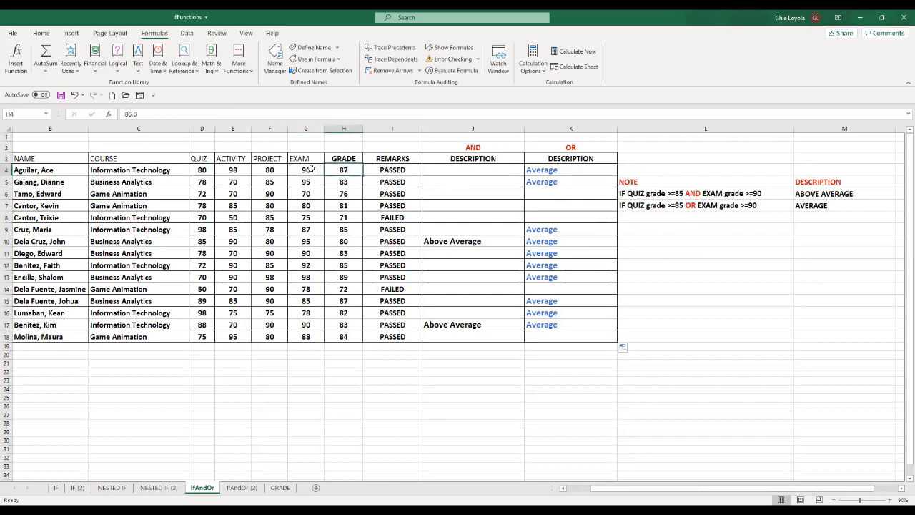
{"action": "left_click", "coordinate": [313, 169]}
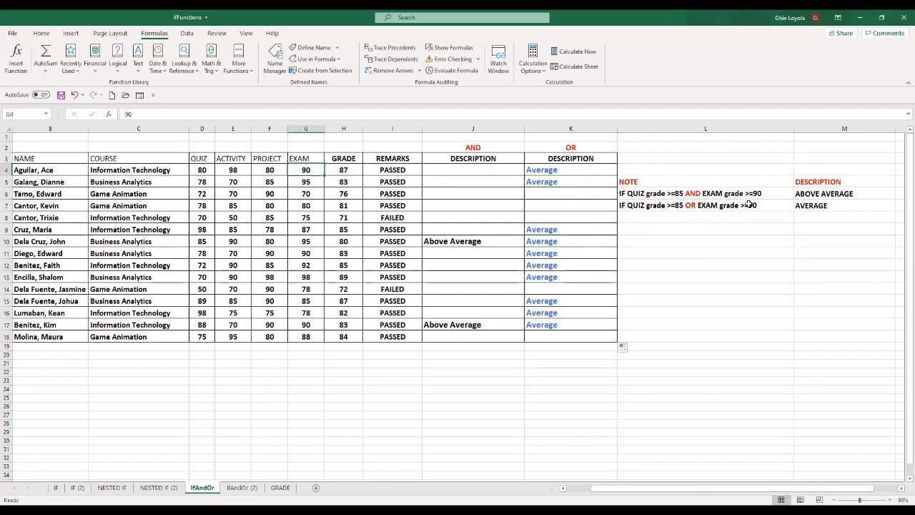
{"action": "left_click", "coordinate": [562, 170]}
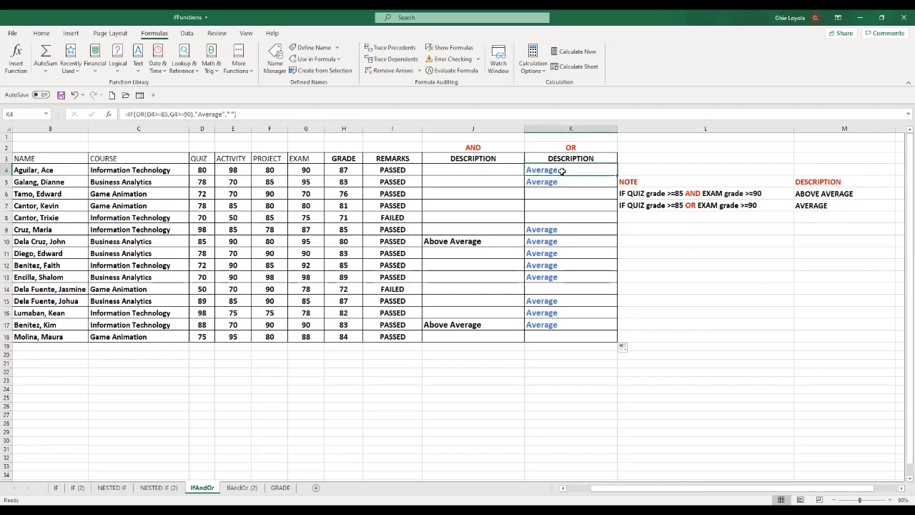
{"action": "left_click", "coordinate": [562, 182]}
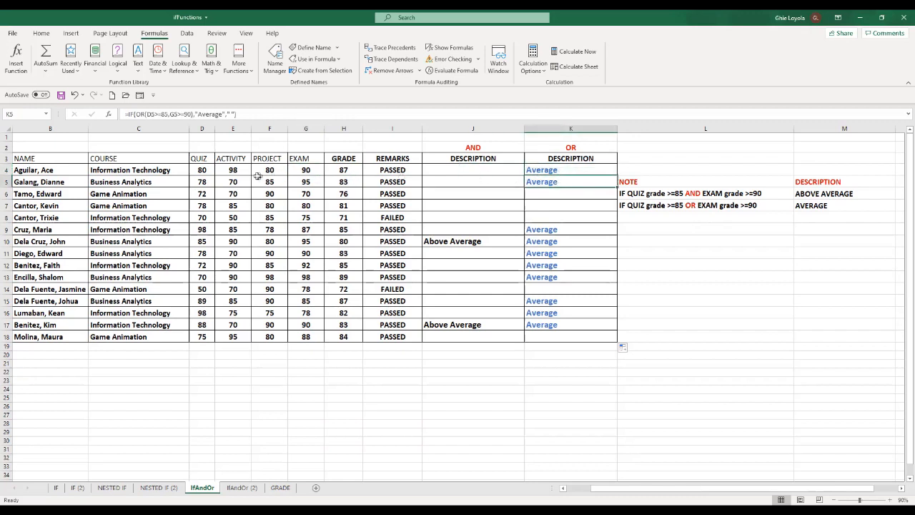
{"action": "left_click", "coordinate": [203, 182]}
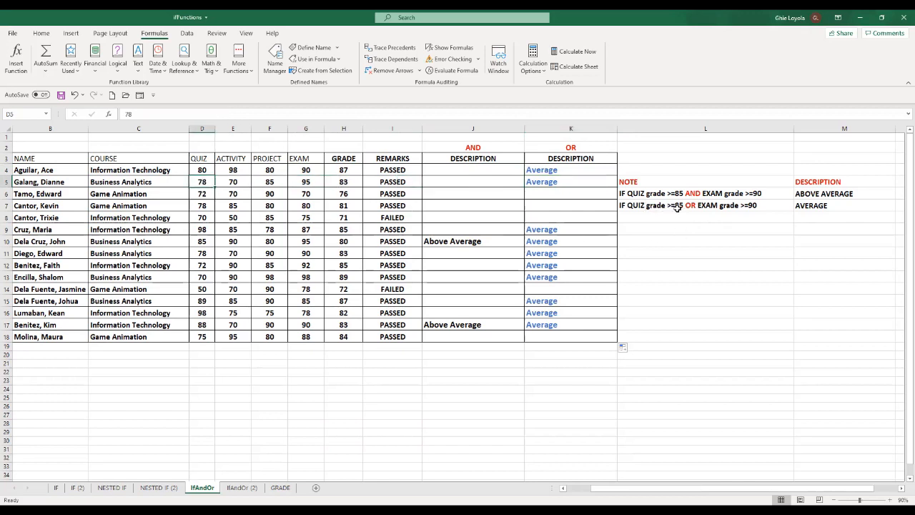
{"action": "left_click", "coordinate": [303, 184]}
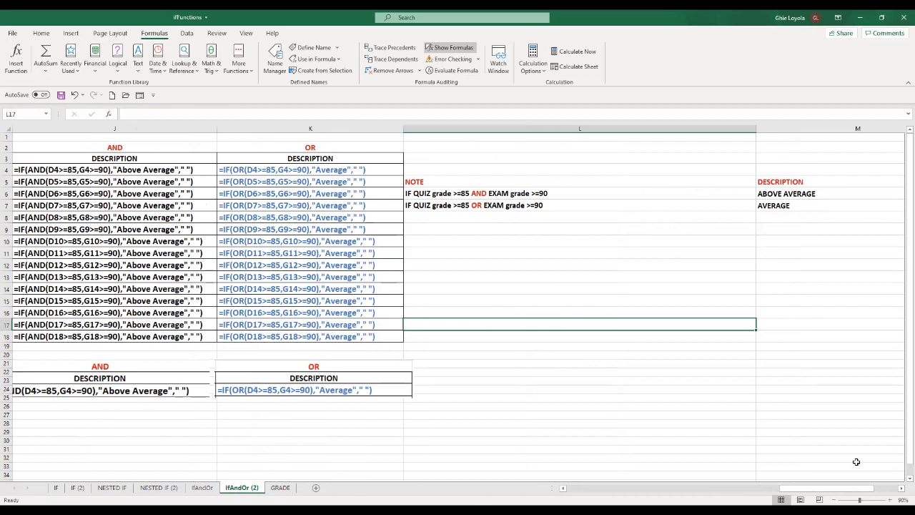
- Review the AND and OR description formulas on the IfAndOr (2) sheet
{"action": "left_click_drag", "start_coordinate": [808, 489], "coordinate": [769, 490]}
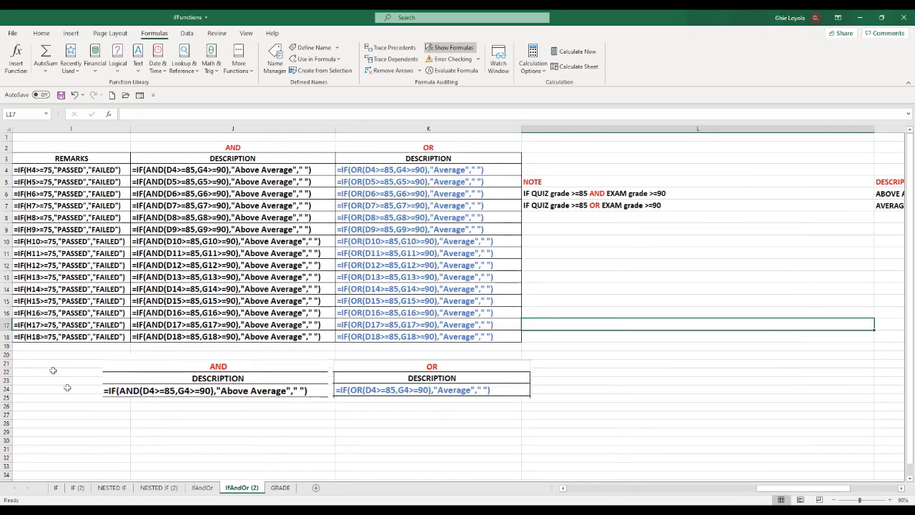